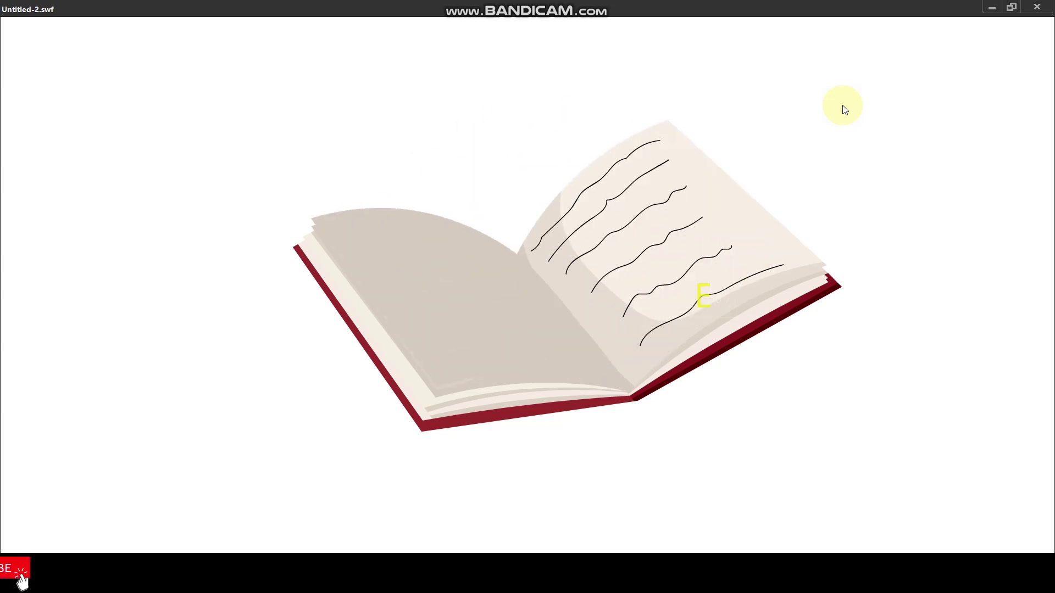
# - Close the movie preview and paste the open book image onto the stage
pyautogui.hotkey('ctrl', 'w')
pyautogui.keyDown('ctrl'); pyautogui.scroll(-3, 509, 249); pyautogui.keyUp('ctrl')
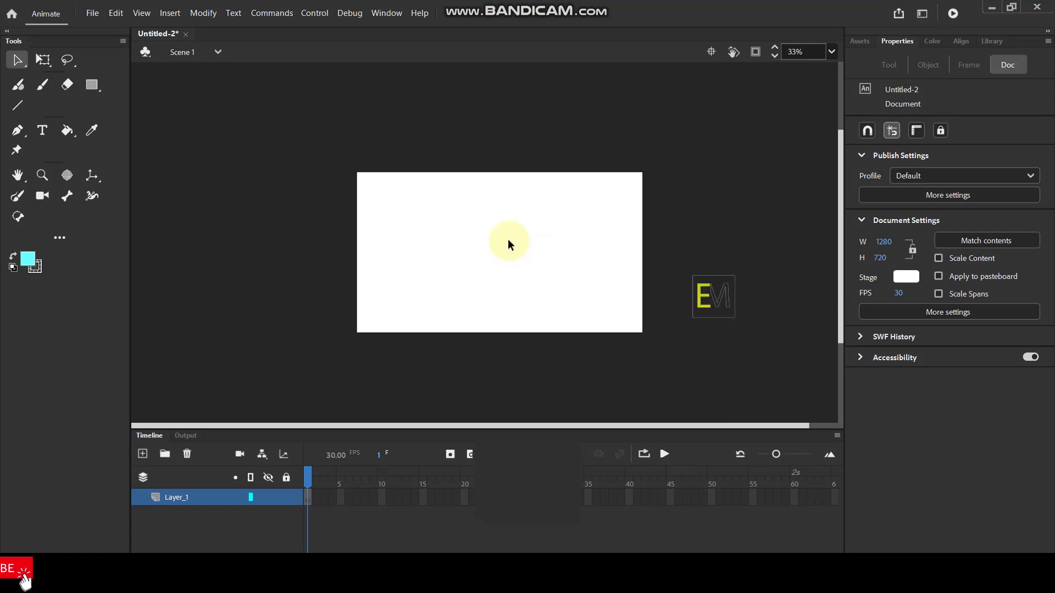
pyautogui.keyDown('ctrl'); pyautogui.scroll(3, 507, 245); pyautogui.keyUp('ctrl')
pyautogui.moveTo(502, 278); pyautogui.dragTo(494, 252)
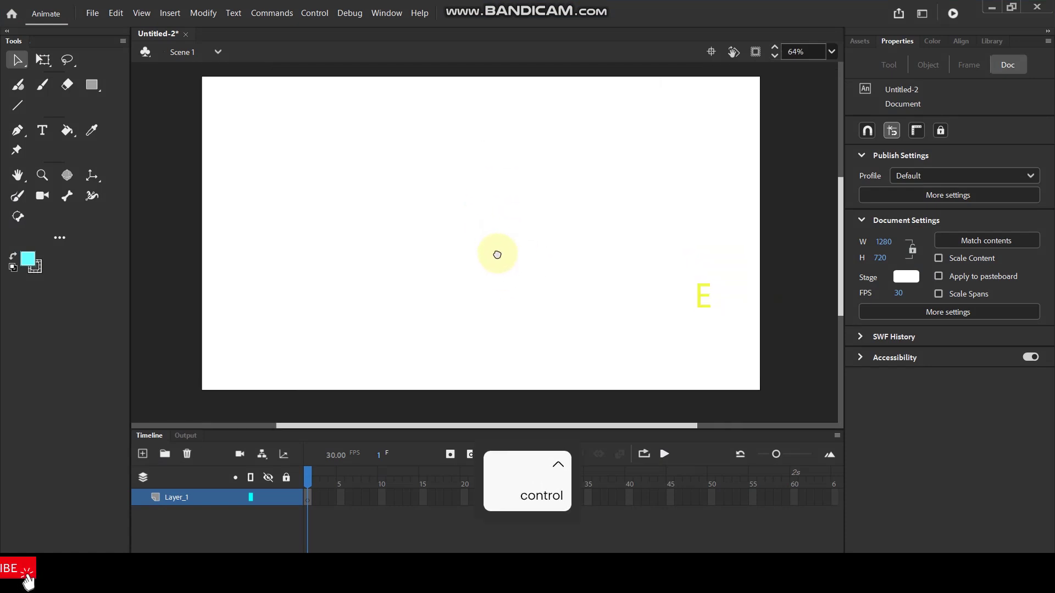
pyautogui.hotkey('ctrl', 'v')
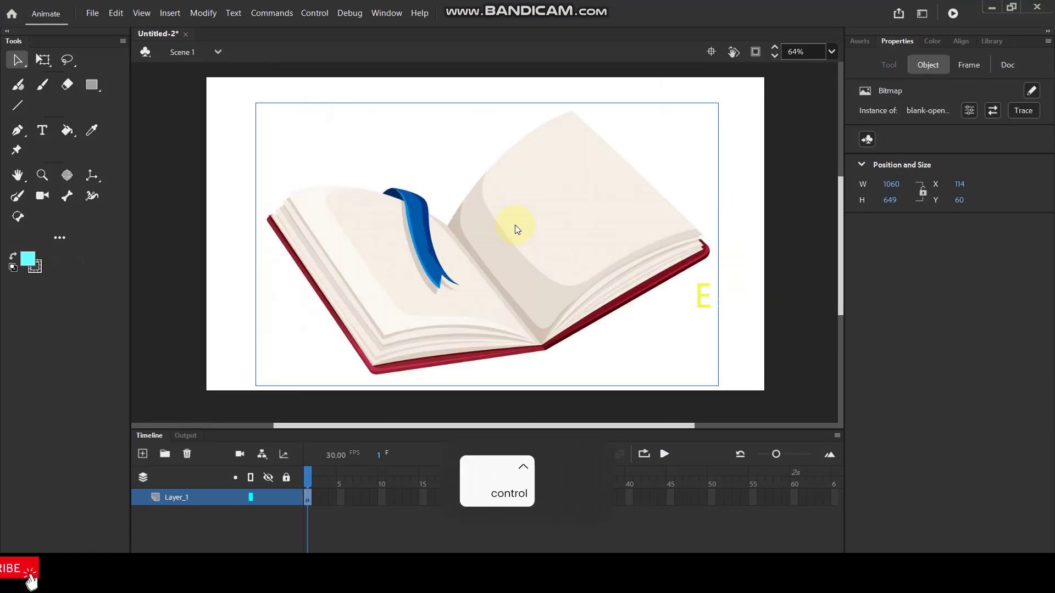
# - Move the book image near the middle of the stage and scale it down to about 745 × 438
pyautogui.moveTo(508, 270)
pyautogui.mouseDown()
pyautogui.moveTo(522, 253)
pyautogui.moveTo(527, 263)
pyautogui.mouseUp()
pyautogui.click(43, 60)
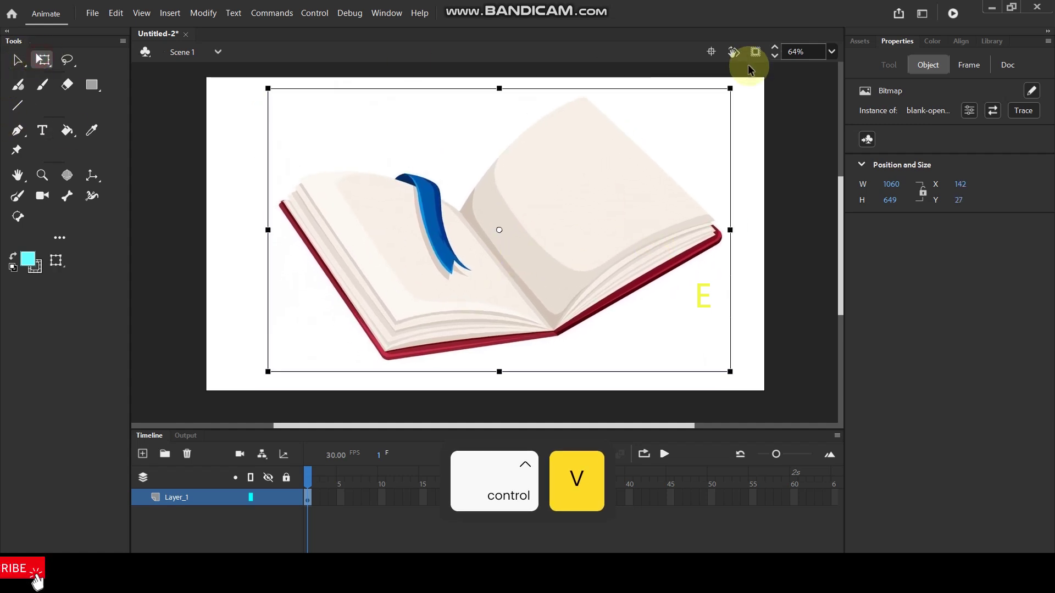
pyautogui.moveTo(725, 92); pyautogui.dragTo(661, 135)
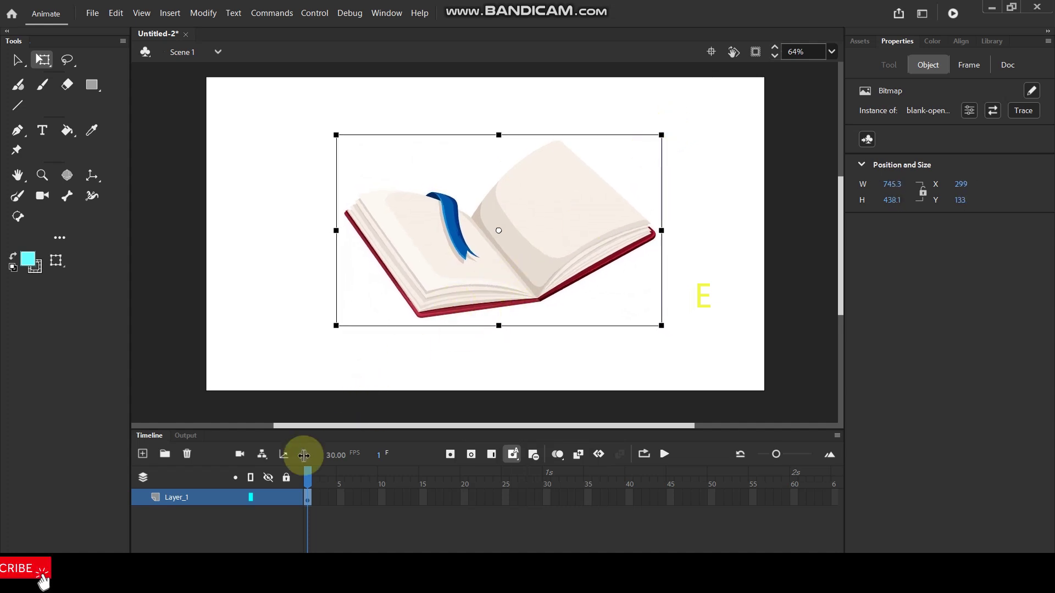
# - Lock the layer holding the book image and add a new layer above it
pyautogui.click(286, 498)
pyautogui.click(142, 453)
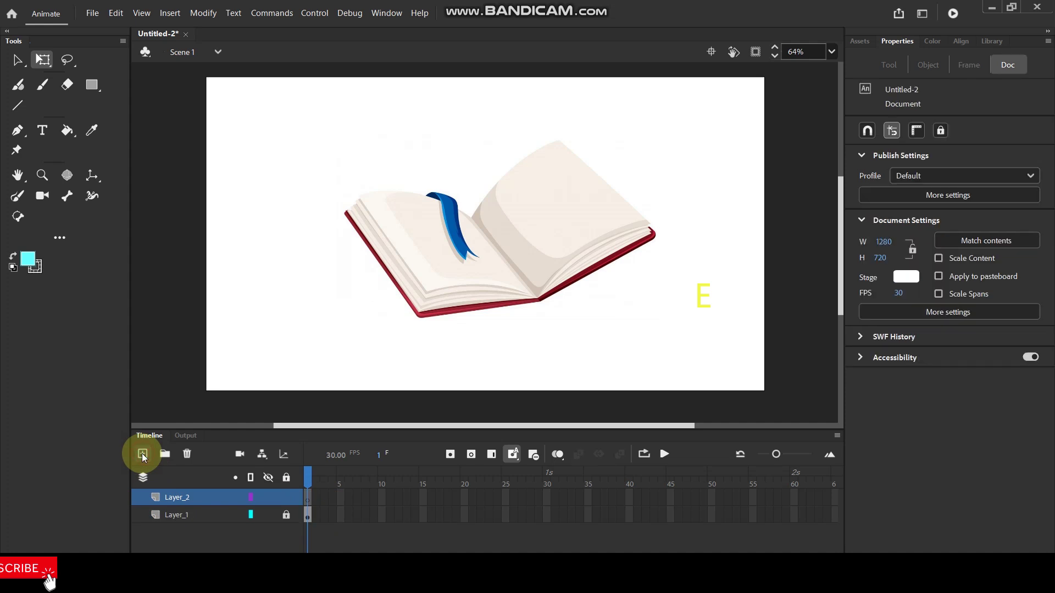
# - Set up the Line tool with a black stroke at 100% alpha for tracing the book
pyautogui.scroll(4, 470, 281)
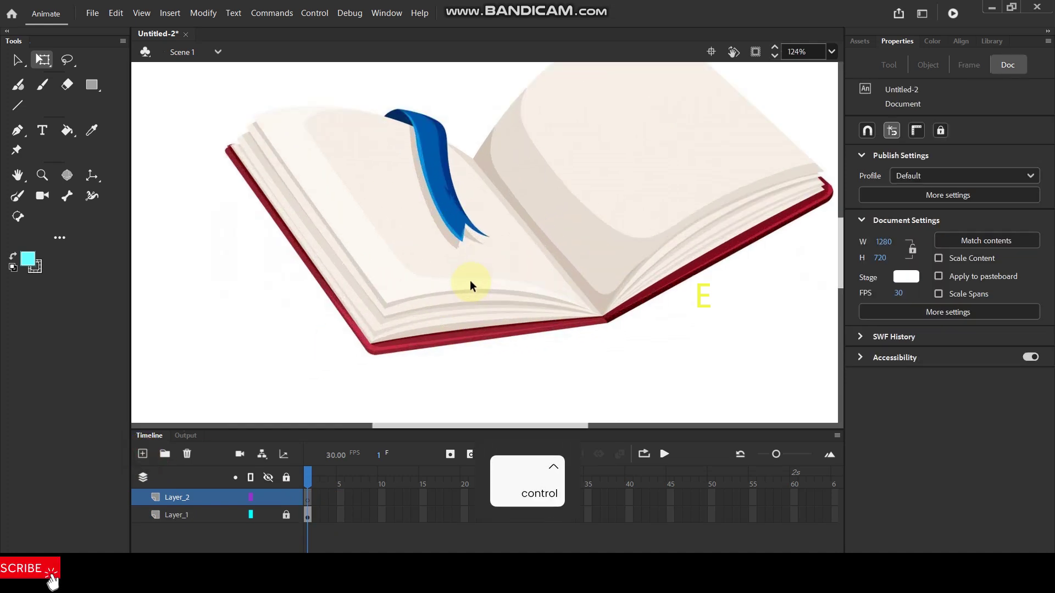
pyautogui.moveTo(509, 243); pyautogui.dragTo(477, 250)
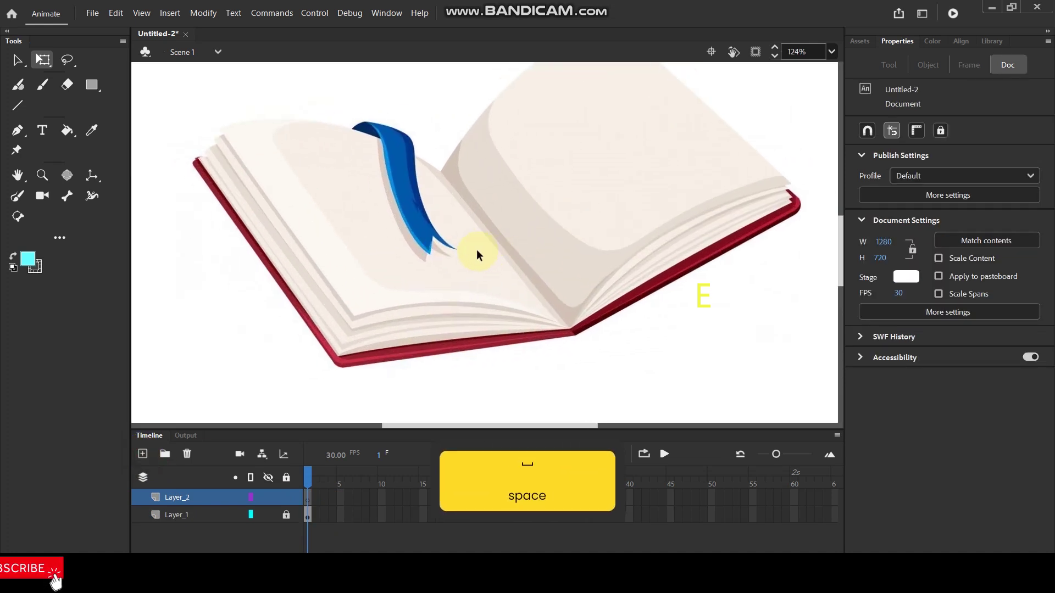
pyautogui.press('n')
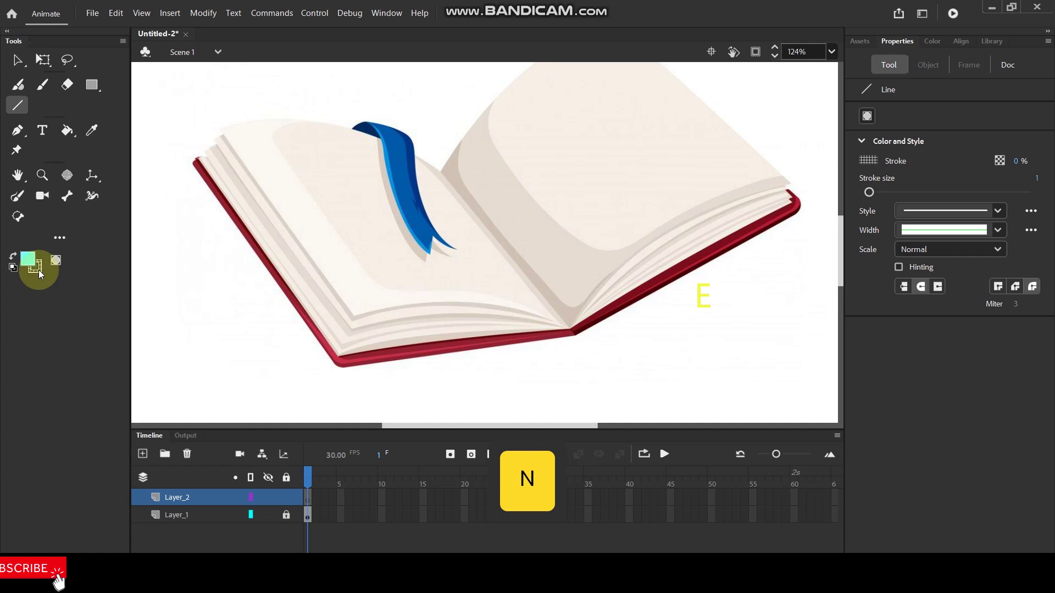
pyautogui.click(38, 269)
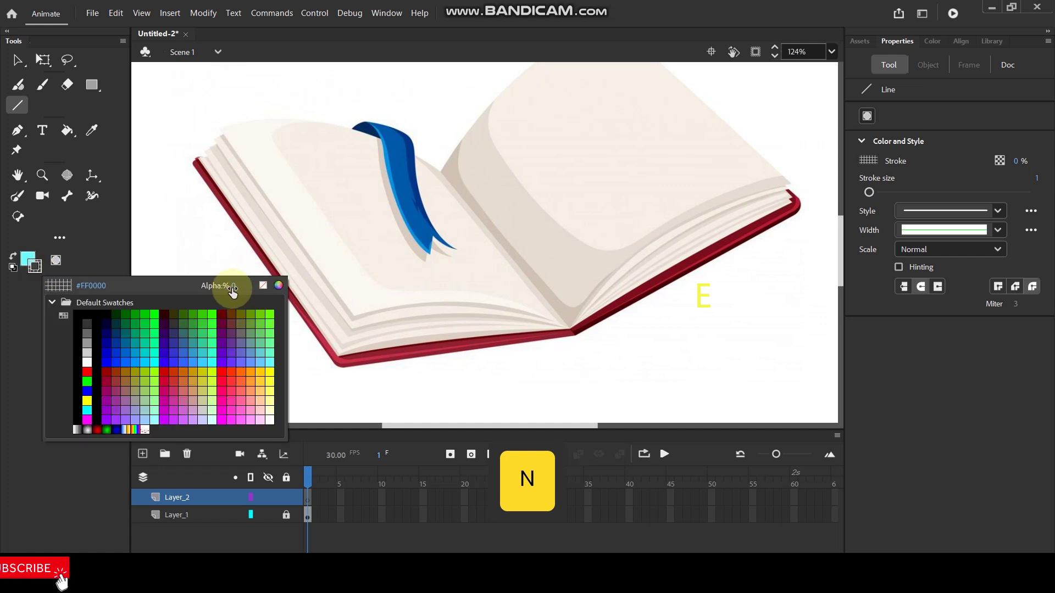
pyautogui.moveTo(233, 292); pyautogui.dragTo(370, 283)
pyautogui.click(34, 270)
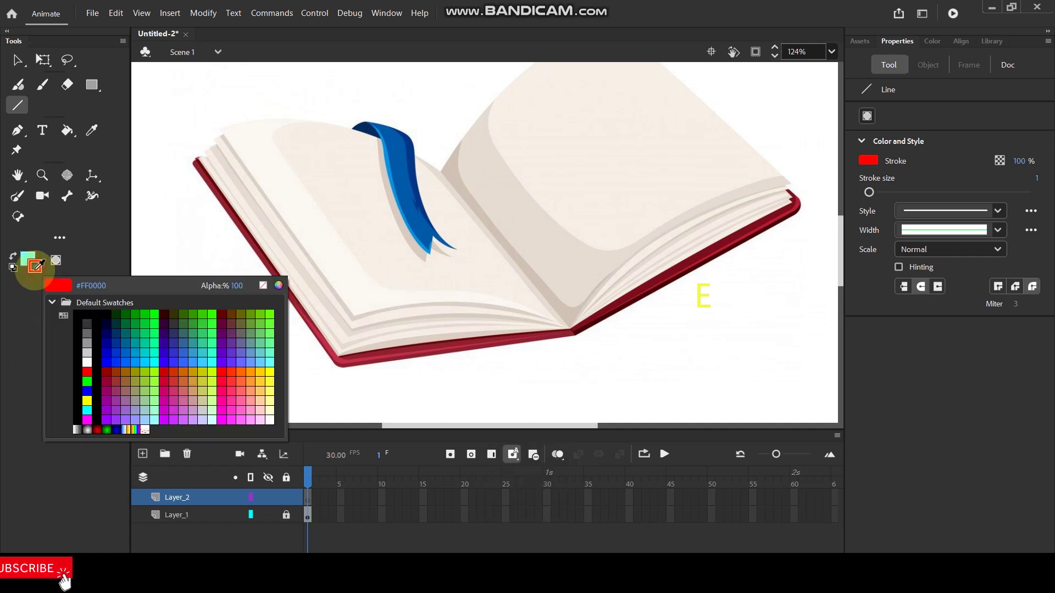
pyautogui.click(106, 316)
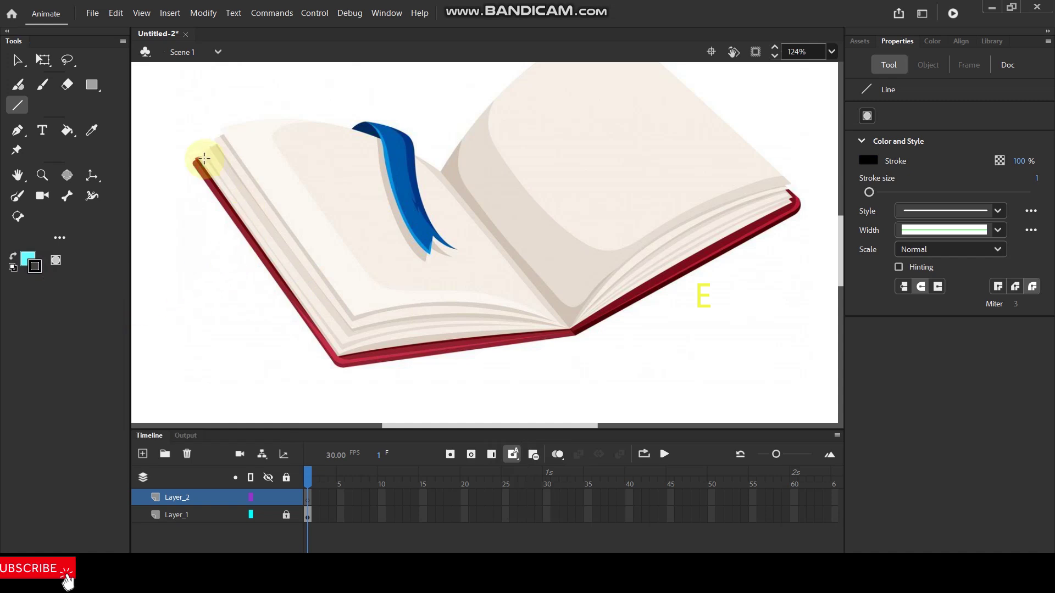
# - Trace the left cover's outer edges, the centre fold and the right cover's lower edge with straight lines
pyautogui.moveTo(187, 168)
pyautogui.mouseDown()
pyautogui.moveTo(177, 149)
pyautogui.moveTo(342, 376)
pyautogui.moveTo(330, 365)
pyautogui.moveTo(591, 334)
pyautogui.mouseUp()
pyautogui.hotkey('ctrl', 'z')
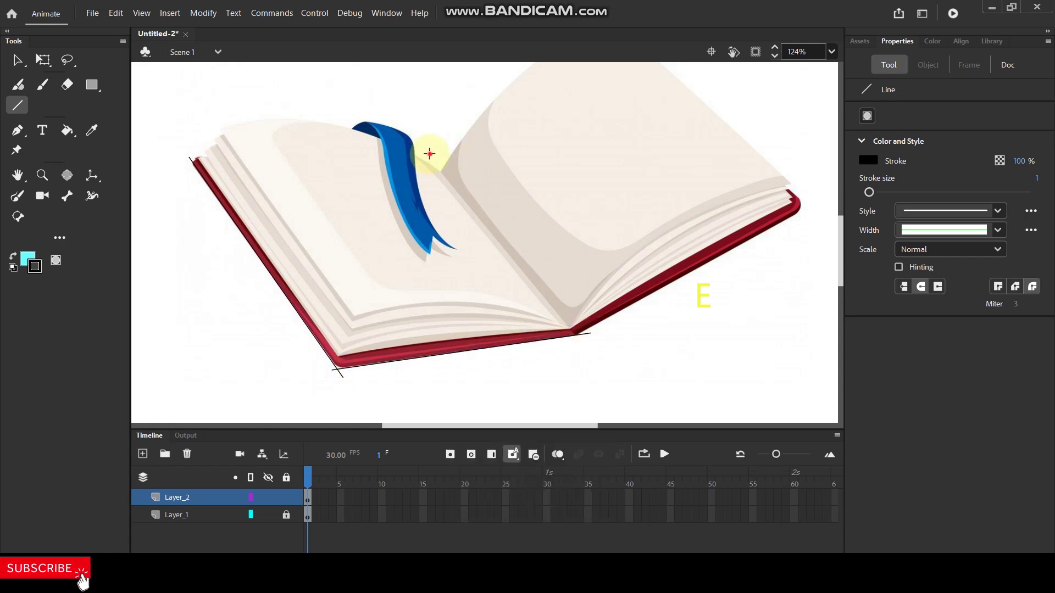
pyautogui.moveTo(554, 309); pyautogui.dragTo(583, 348)
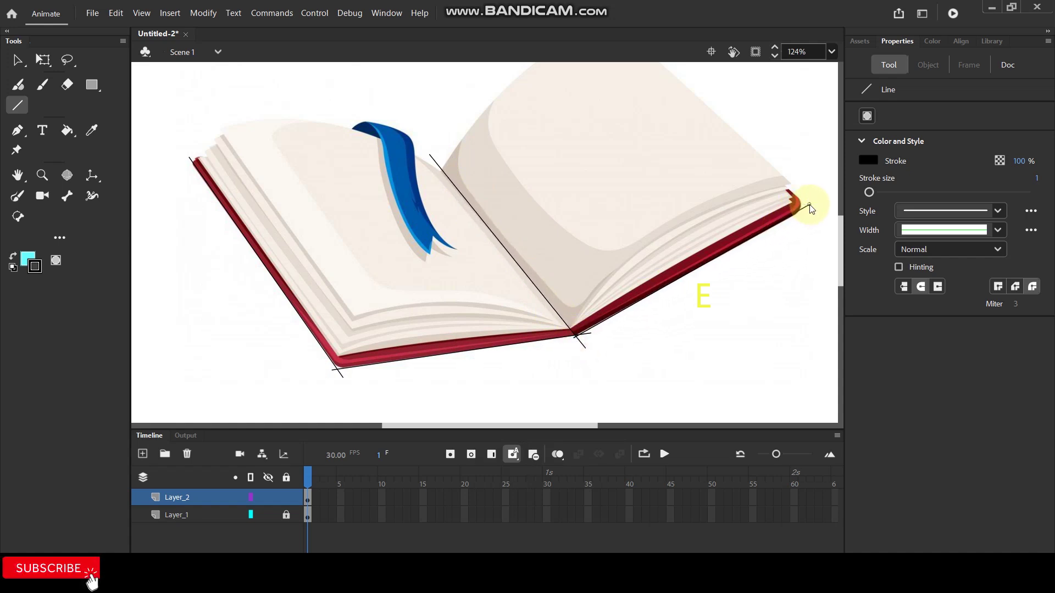
# - Draw lines along the right page's outer edge and around the right cover's outer corner
pyautogui.press('space')
pyautogui.moveTo(706, 189); pyautogui.dragTo(591, 192)
pyautogui.scroll(1, 589, 200)
pyautogui.press('space')
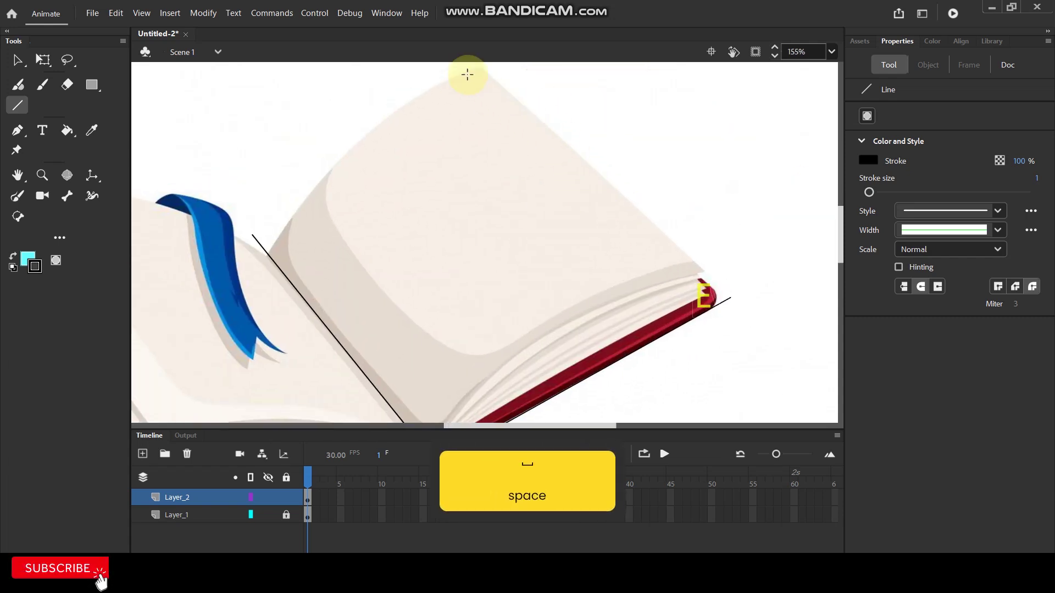
pyautogui.press('space')
pyautogui.moveTo(487, 75); pyautogui.dragTo(701, 277)
pyautogui.scroll(3, 709, 302)
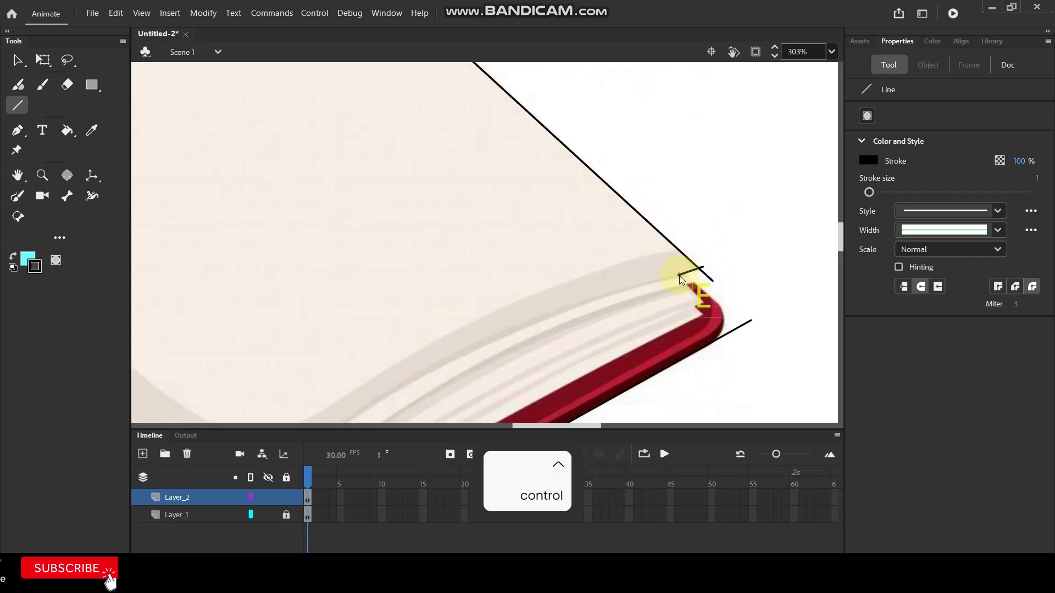
pyautogui.moveTo(680, 270); pyautogui.dragTo(739, 325)
pyautogui.press('v')
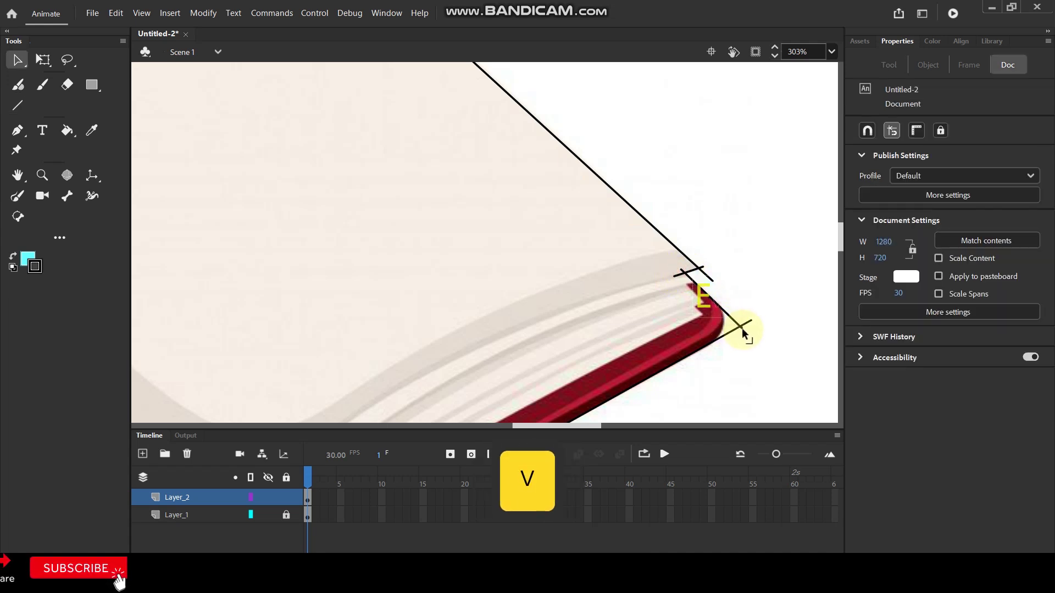
# - Draw a short line across the upper end of the left cover to meet the pages
pyautogui.scroll(-5, 740, 333)
pyautogui.scroll(3, 706, 251)
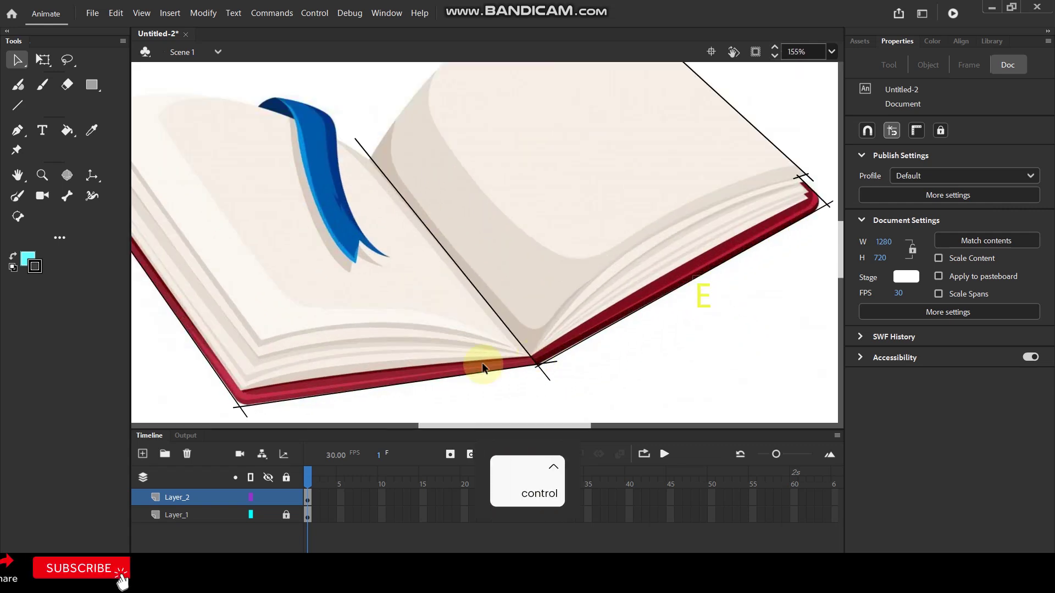
pyautogui.scroll(3, 235, 399)
pyautogui.scroll(-4, 396, 348)
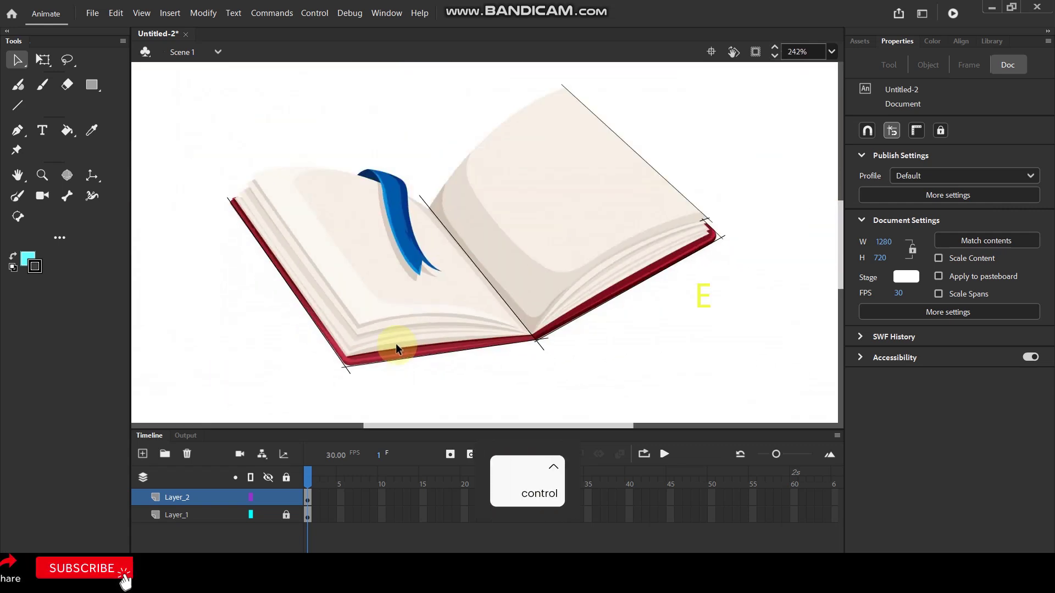
pyautogui.scroll(4, 264, 259)
pyautogui.press('space')
pyautogui.moveTo(224, 158); pyautogui.dragTo(251, 190)
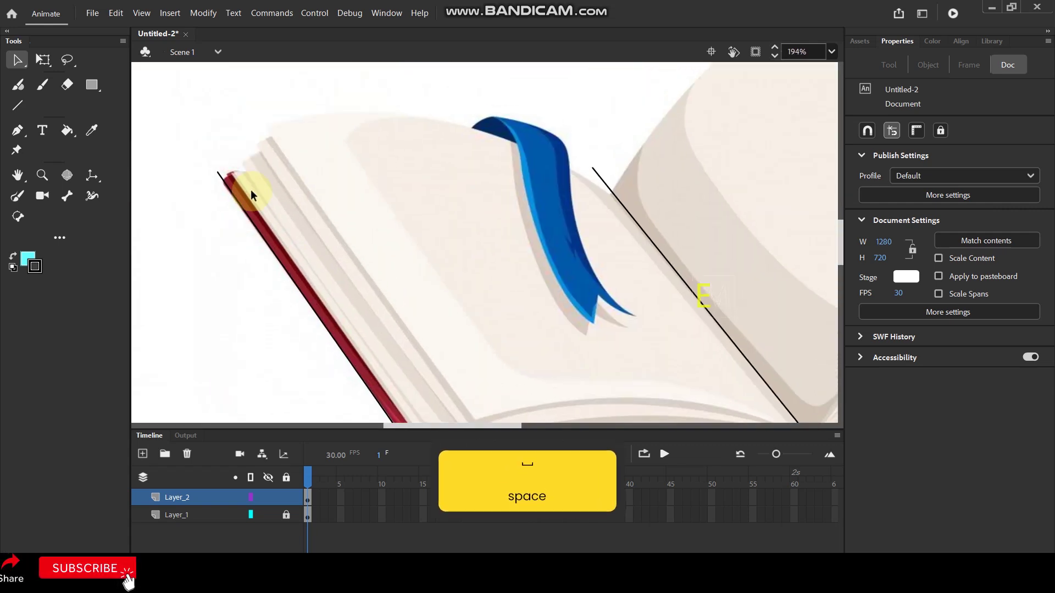
pyautogui.press('n')
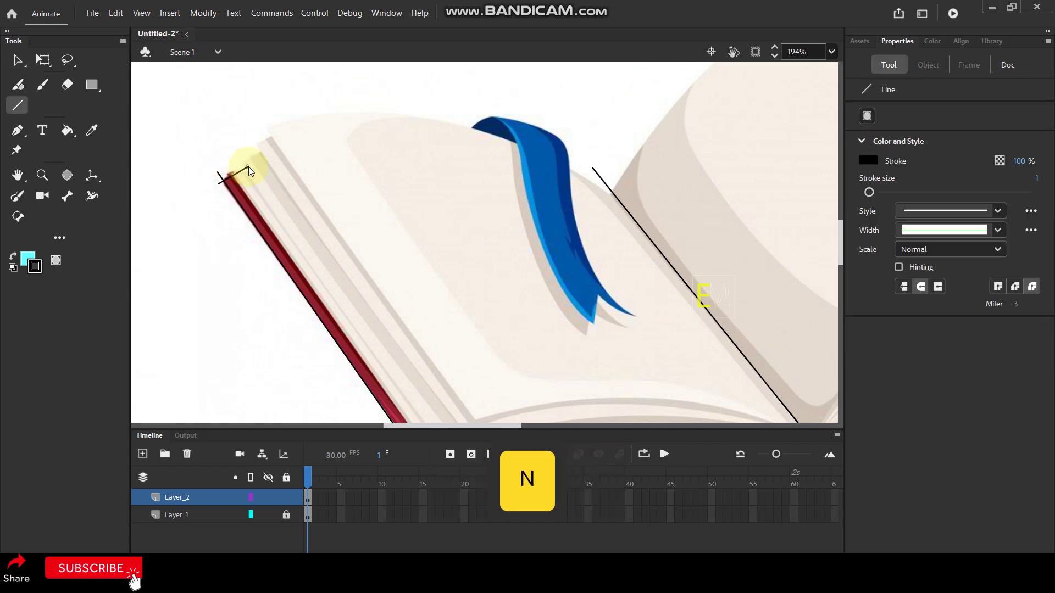
# - Draw a line along the left cover's lower inner edge and bend it to follow the pages
pyautogui.scroll(-4, 358, 229)
pyautogui.scroll(4, 377, 250)
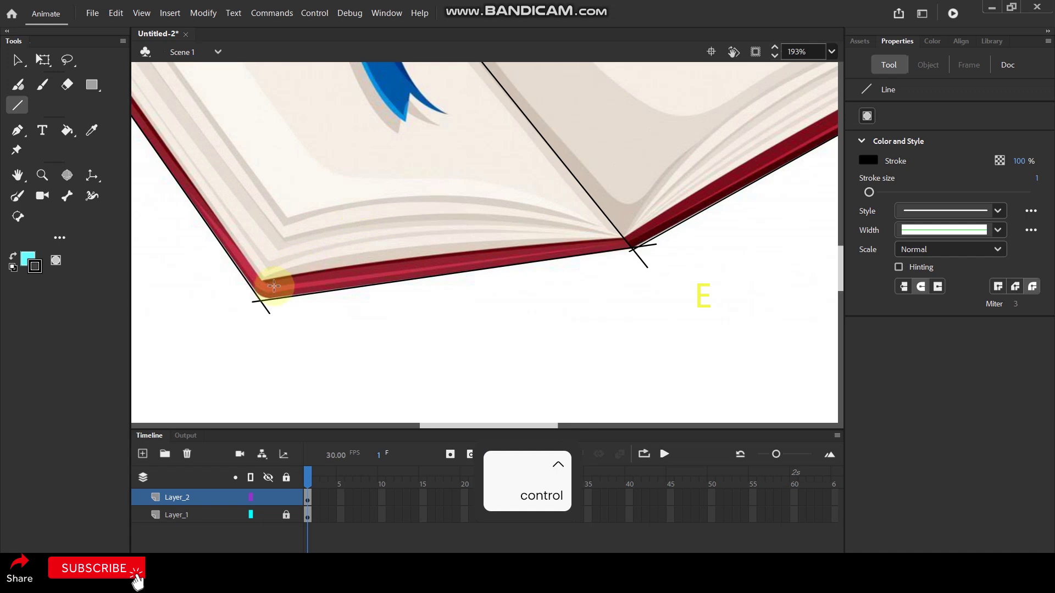
pyautogui.moveTo(262, 281); pyautogui.dragTo(632, 235)
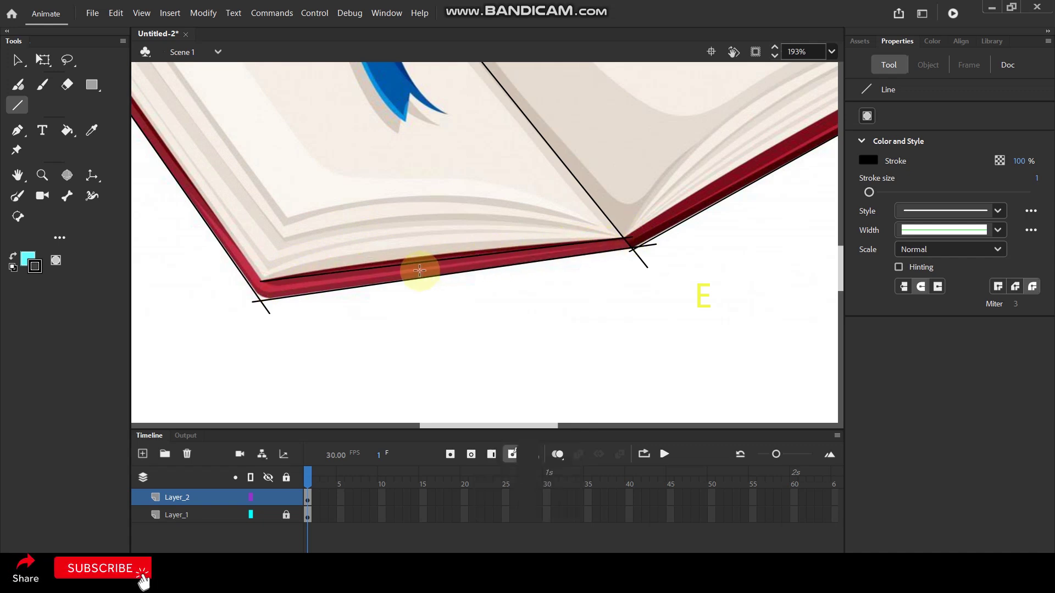
pyautogui.press('v')
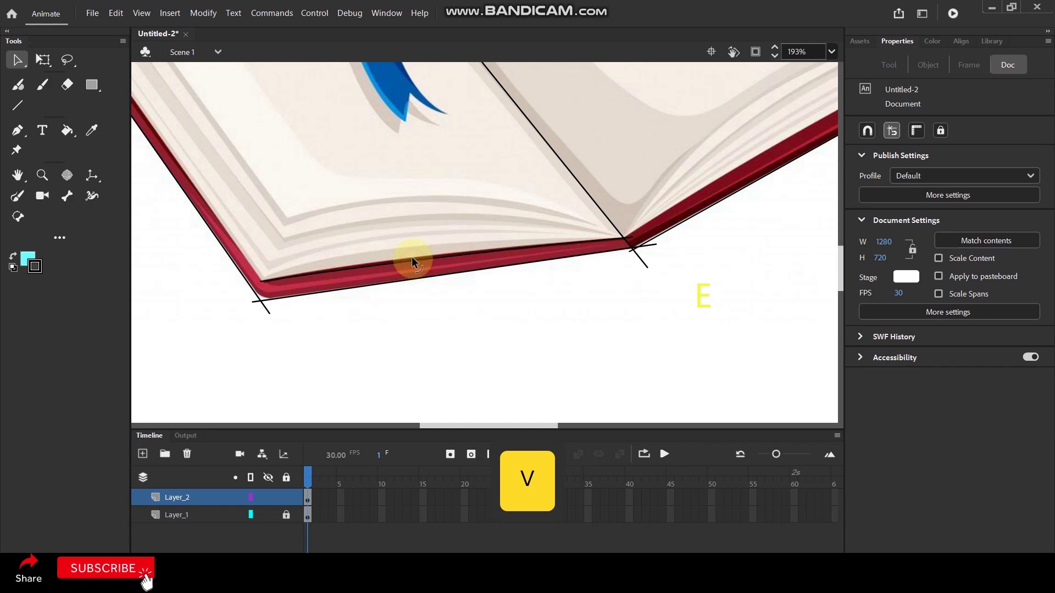
# - Draw a line down the inside of the left cover's long edge, from its upper end to the lower corner
pyautogui.press('space')
pyautogui.moveTo(279, 214); pyautogui.dragTo(495, 282)
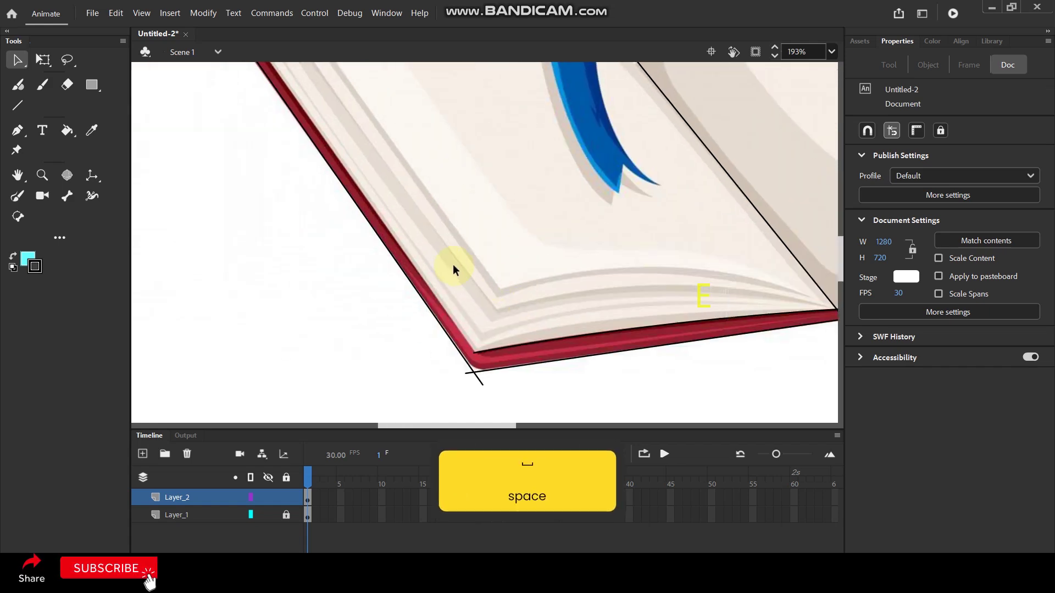
pyautogui.scroll(-4, 443, 262)
pyautogui.scroll(3, 444, 262)
pyautogui.press('n')
pyautogui.moveTo(291, 158)
pyautogui.mouseDown()
pyautogui.moveTo(426, 332)
pyautogui.moveTo(476, 418)
pyautogui.mouseUp()
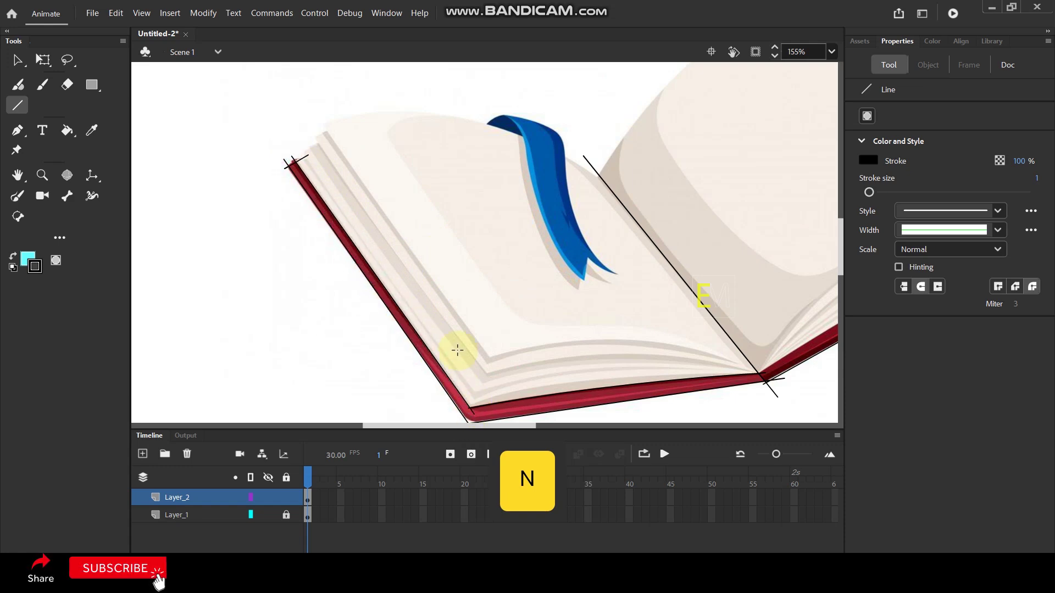
# - Draw short stepped lines across the upper ends of the left page layers and a long line down the upper layer's edge
pyautogui.scroll(5, 329, 153)
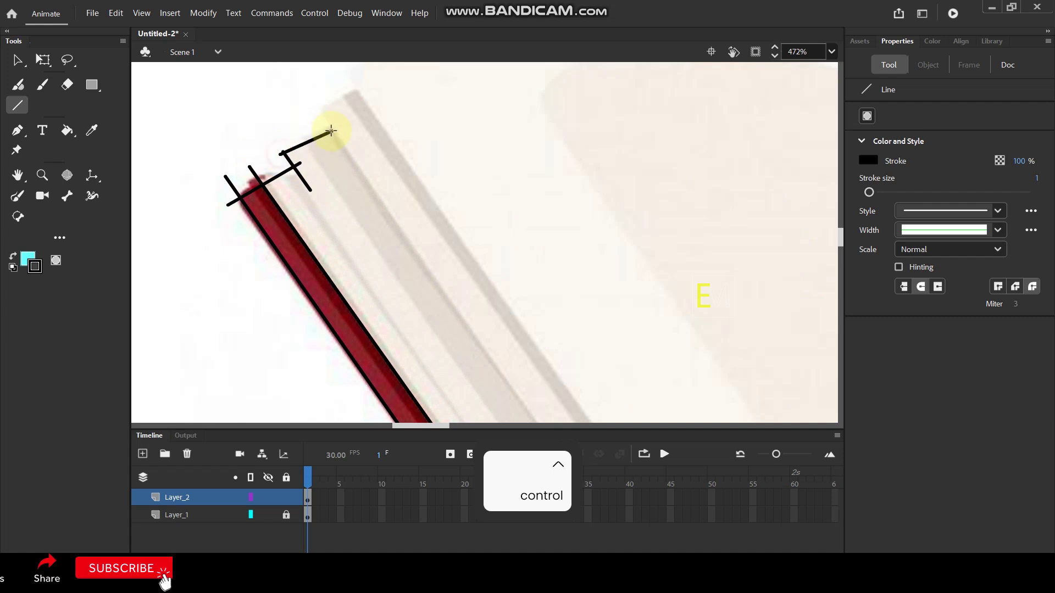
pyautogui.scroll(-4, 323, 125)
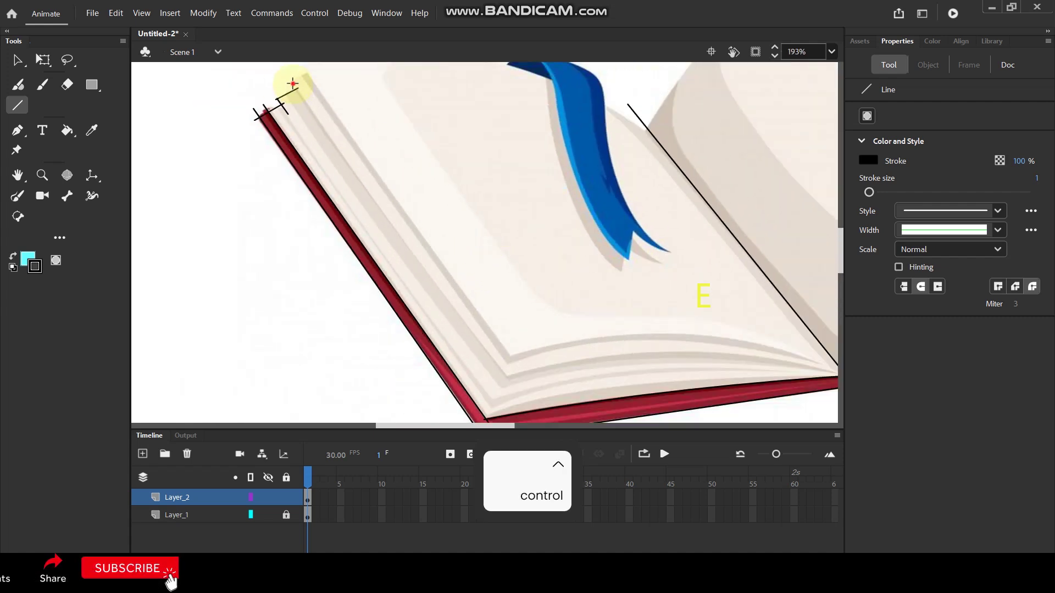
pyautogui.moveTo(471, 337); pyautogui.dragTo(511, 385)
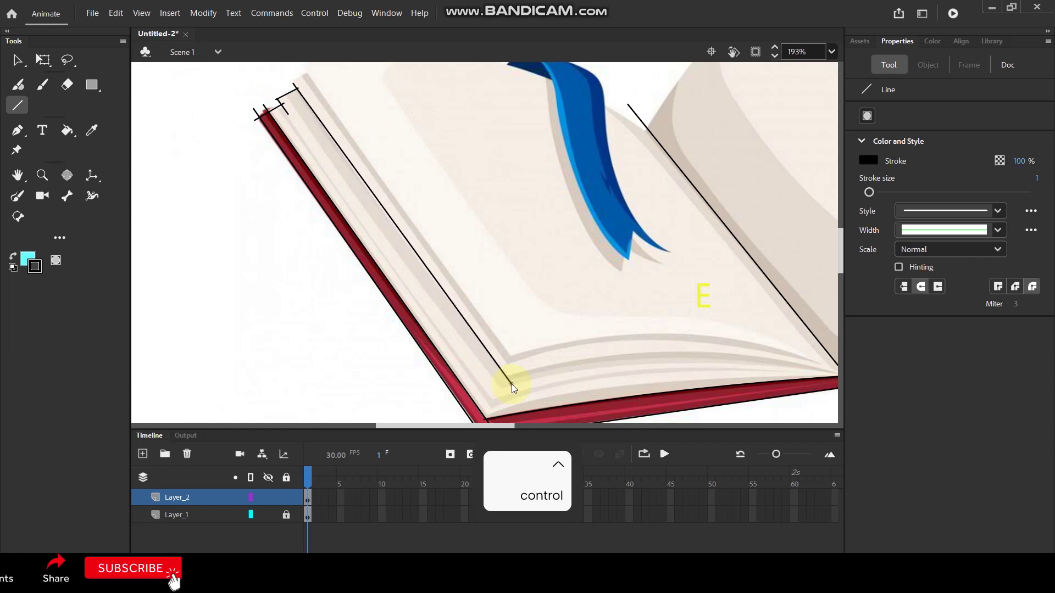
# - Draw a line from the left page layer's lower corner to the centre fold and bend it along the page curve
pyautogui.press('space')
pyautogui.moveTo(643, 311); pyautogui.dragTo(487, 254)
pyautogui.scroll(1, 480, 296)
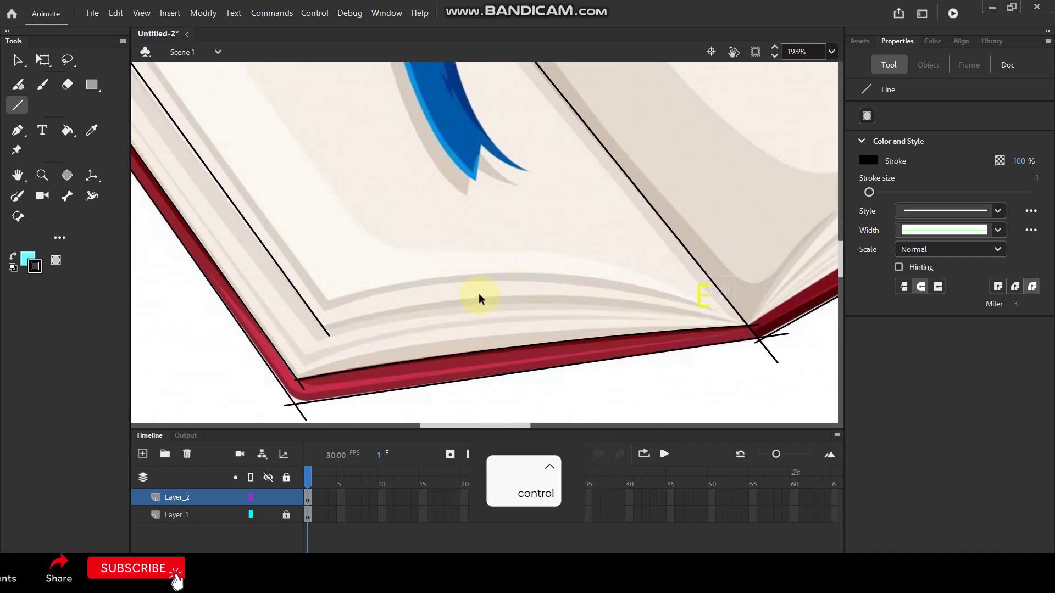
pyautogui.moveTo(320, 330); pyautogui.dragTo(747, 314)
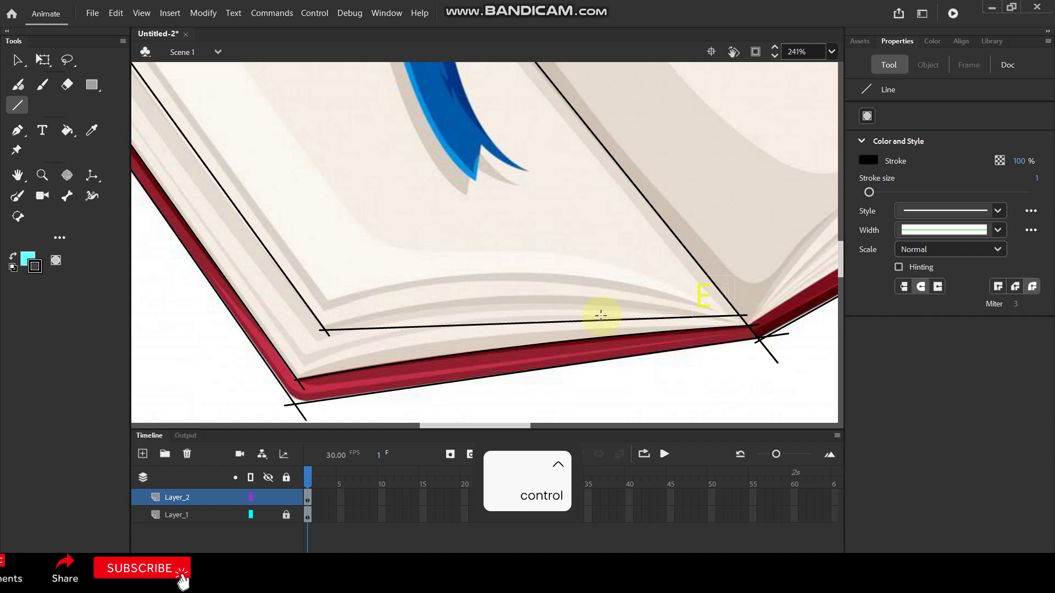
pyautogui.press('v')
pyautogui.moveTo(478, 324); pyautogui.dragTo(482, 295)
# - Draw a second long line down the left page stack, between the cover edge and the upper page layer
pyautogui.scroll(-3, 433, 272)
pyautogui.scroll(5, 308, 147)
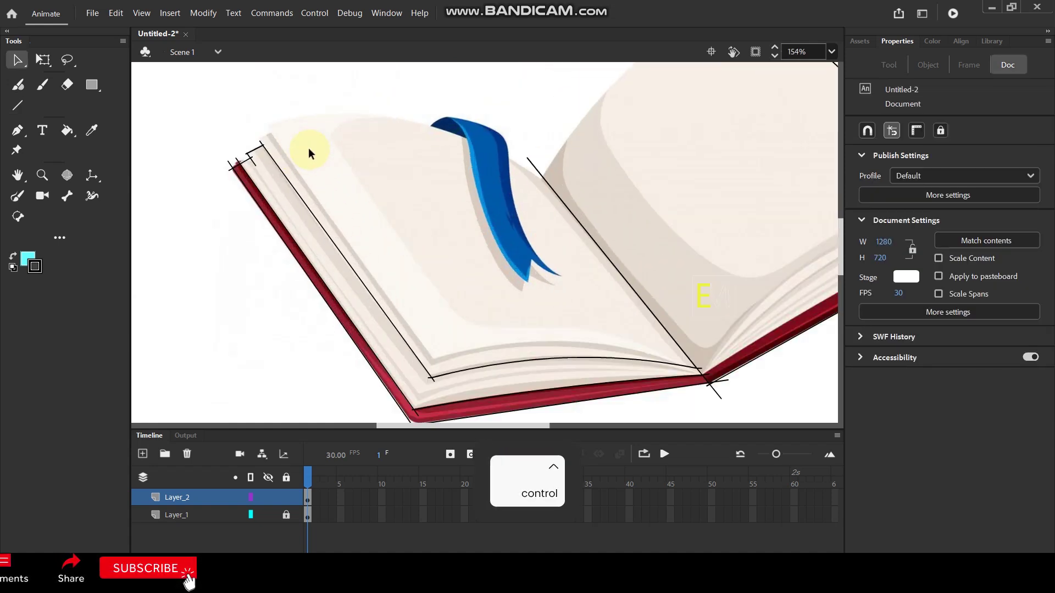
pyautogui.scroll(-3, 288, 150)
pyautogui.scroll(2, 268, 183)
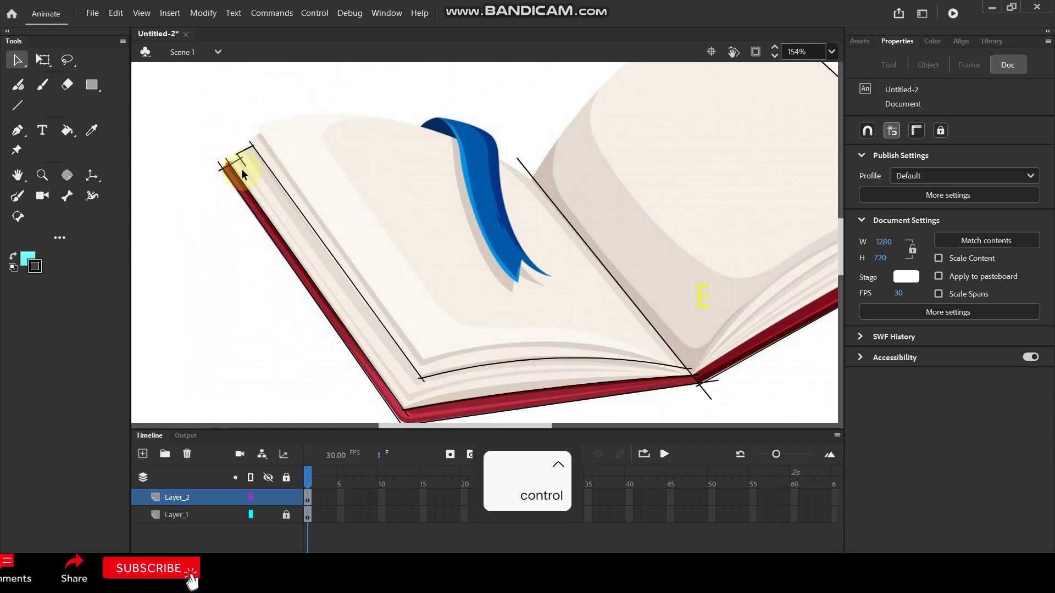
pyautogui.moveTo(245, 164); pyautogui.dragTo(421, 412)
# - Draw a line from the lower corner of the left page stack to the centre fold and bend it along the page curve
pyautogui.scroll(1, 583, 401)
pyautogui.press('space')
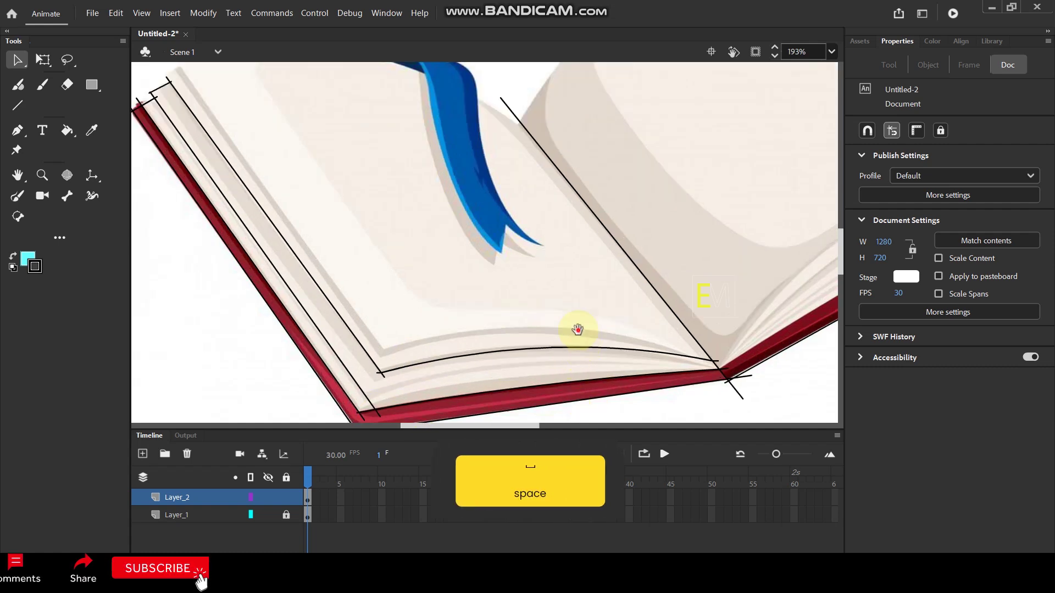
pyautogui.moveTo(582, 336); pyautogui.dragTo(538, 295)
pyautogui.press('n')
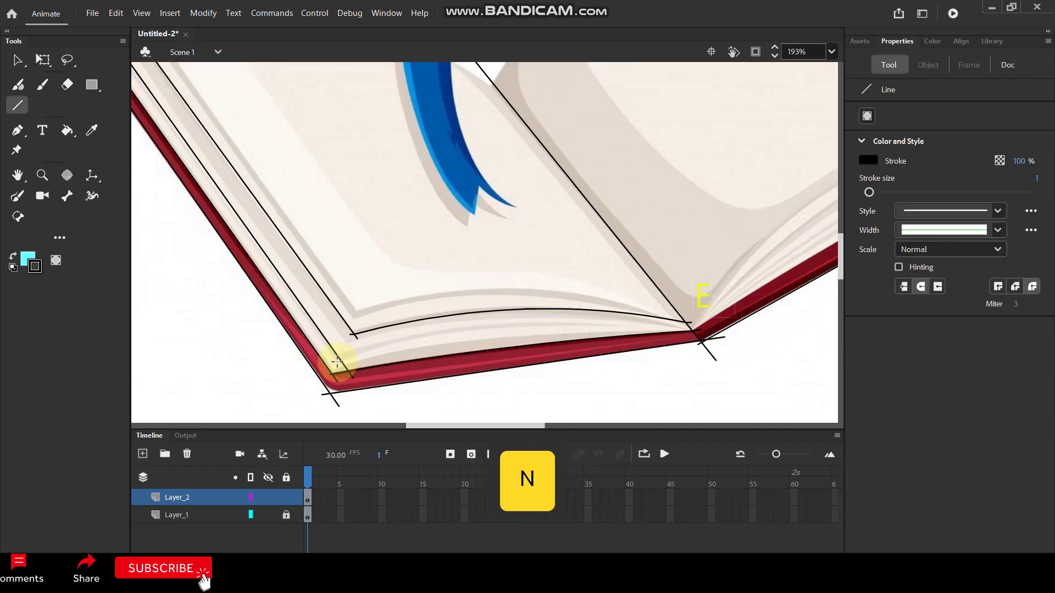
pyautogui.moveTo(335, 360)
pyautogui.mouseDown()
pyautogui.moveTo(696, 306)
pyautogui.moveTo(700, 324)
pyautogui.mouseUp()
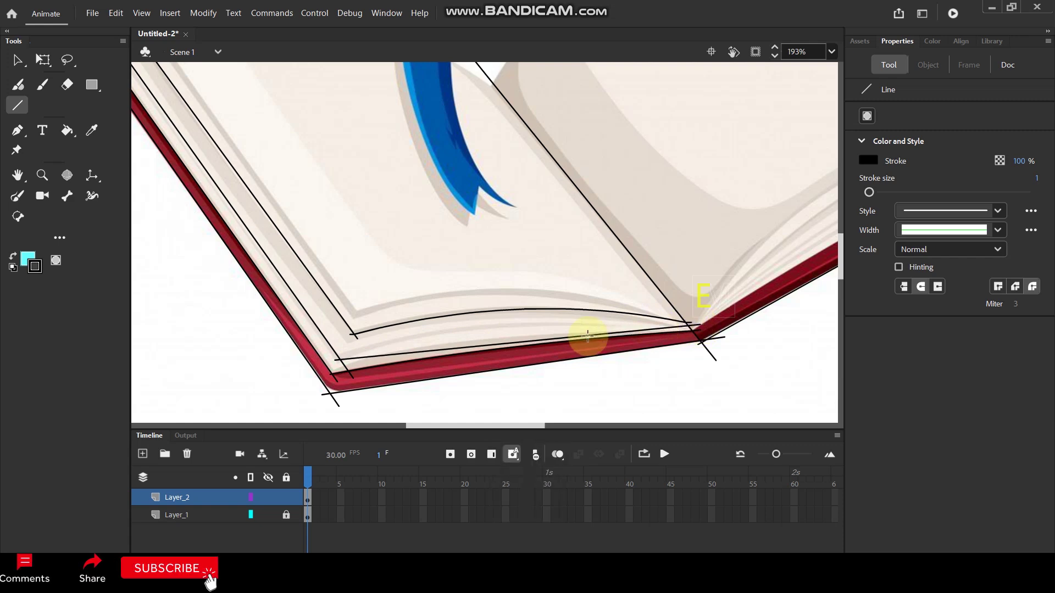
pyautogui.press('v')
pyautogui.moveTo(446, 348); pyautogui.dragTo(444, 325)
pyautogui.scroll(-5, 381, 322)
pyautogui.scroll(5, 210, 150)
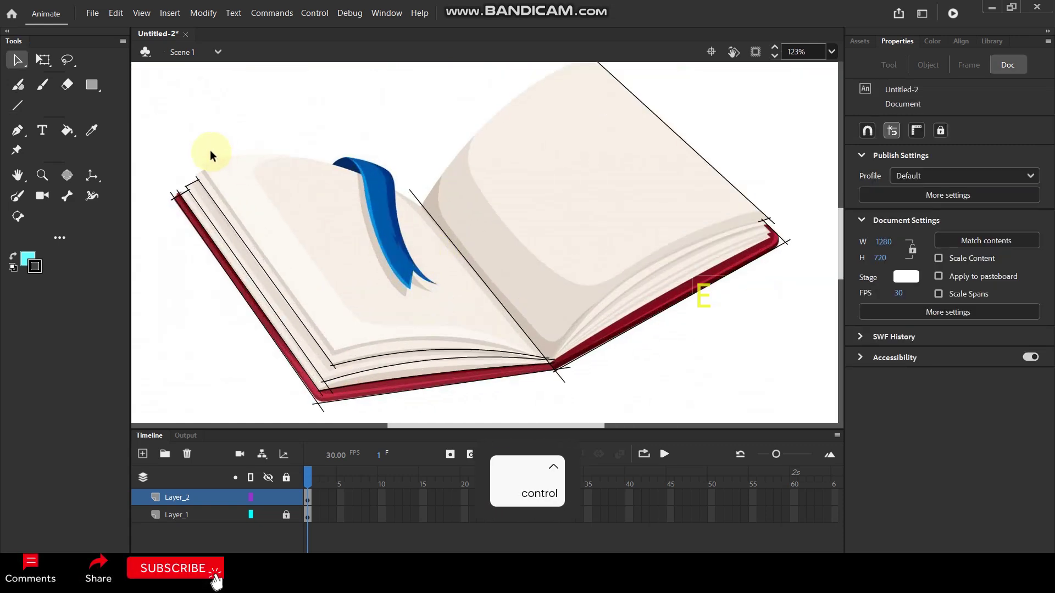
# - Extend the left page layer line's upper end, add a short line across it, and start the line down the top page's outer edge
pyautogui.scroll(3, 193, 176)
pyautogui.press('n')
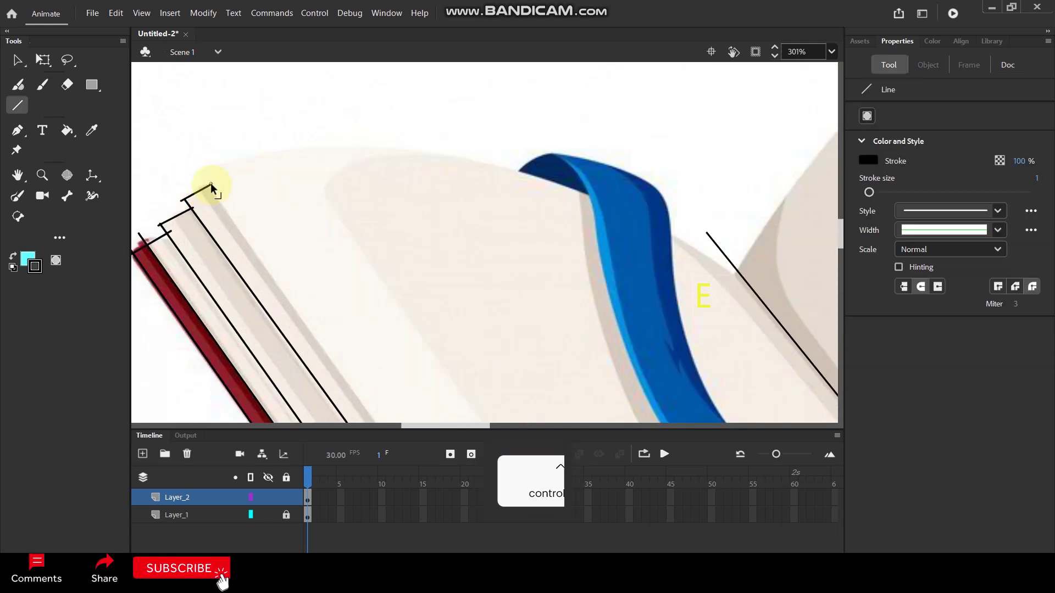
pyautogui.hotkey('ctrl', 'z')
pyautogui.press('v')
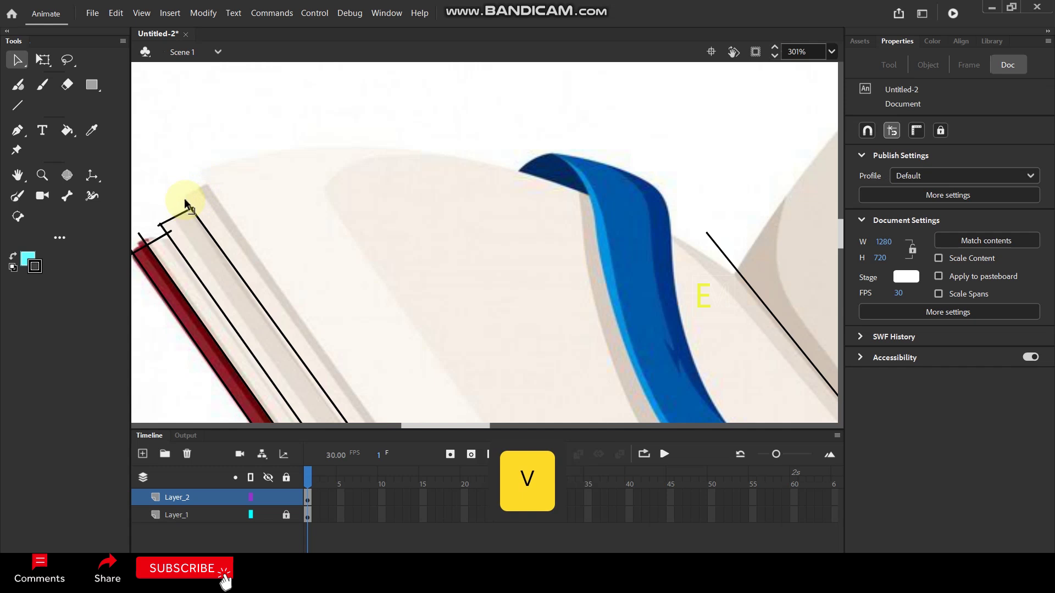
pyautogui.moveTo(185, 199); pyautogui.dragTo(179, 186)
pyautogui.press('n')
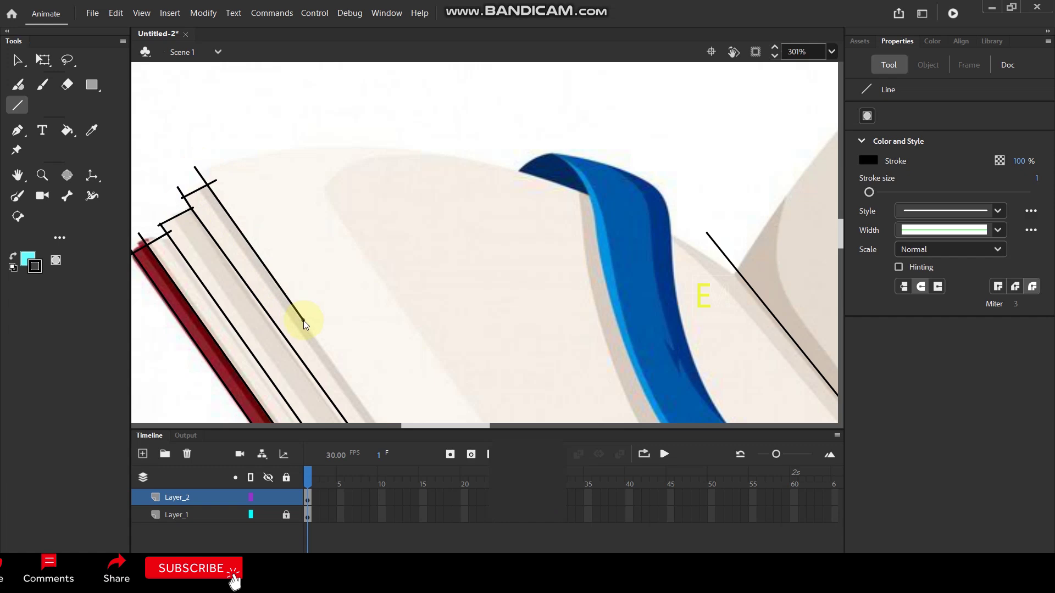
# - Continue the line along the left top page's outer edge down to the page's lower corner
pyautogui.scroll(-5, 360, 269)
pyautogui.scroll(4, 360, 269)
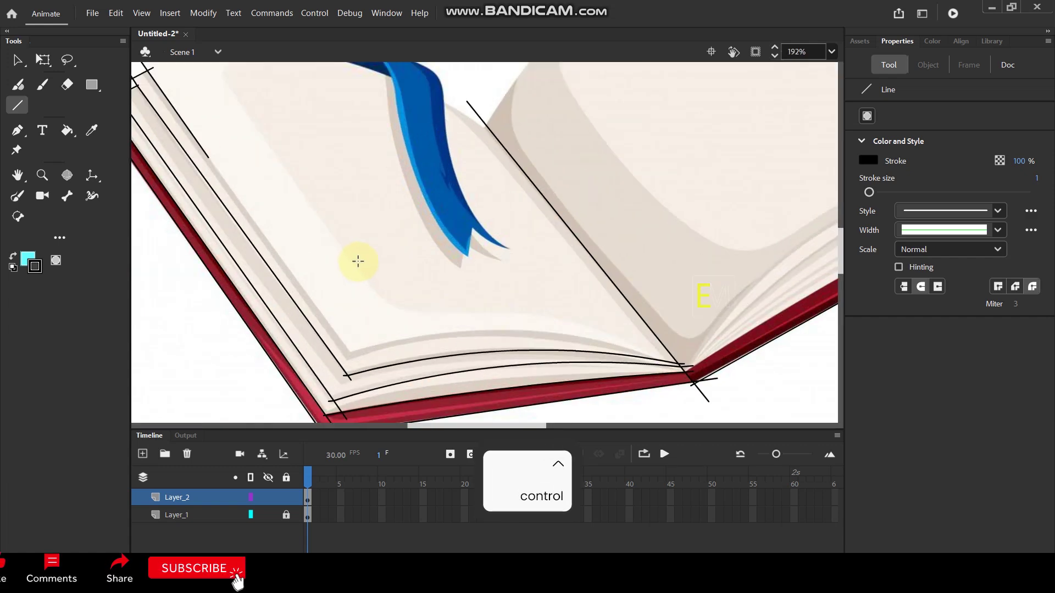
pyautogui.press('n')
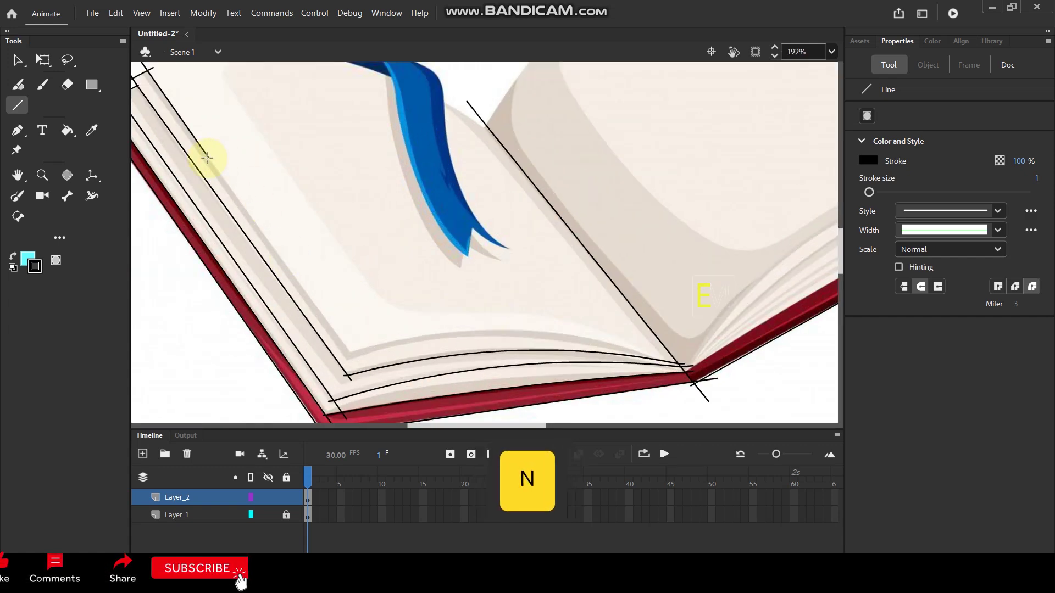
pyautogui.press('v')
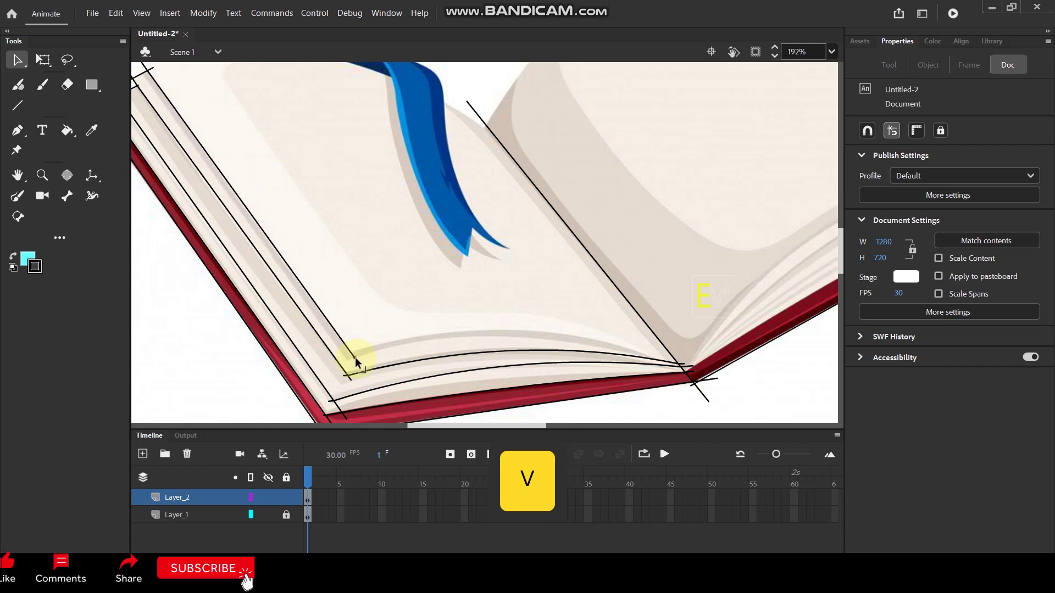
pyautogui.press('n')
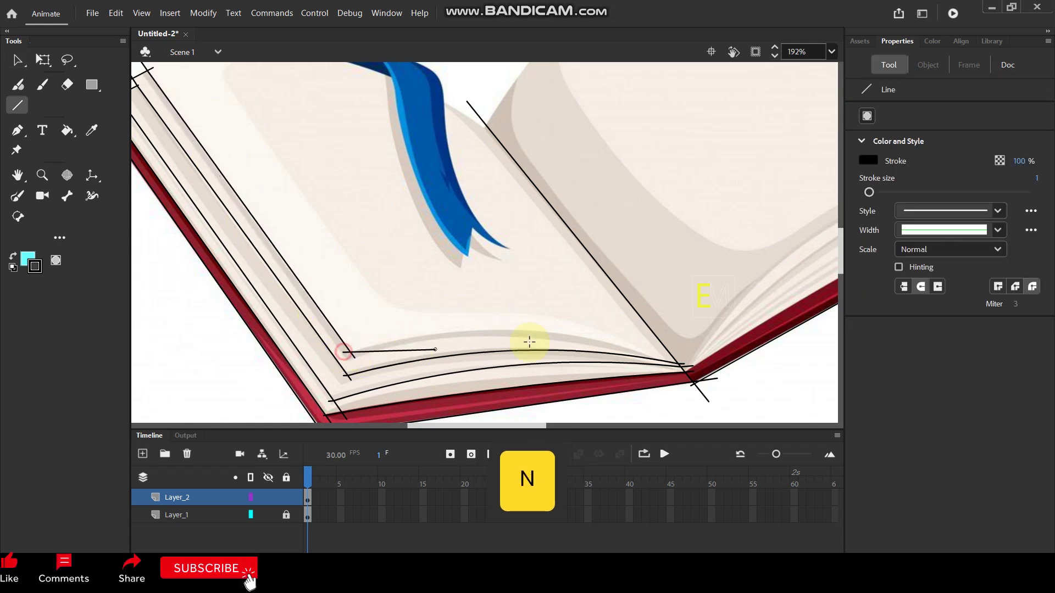
pyautogui.moveTo(529, 341); pyautogui.dragTo(670, 343)
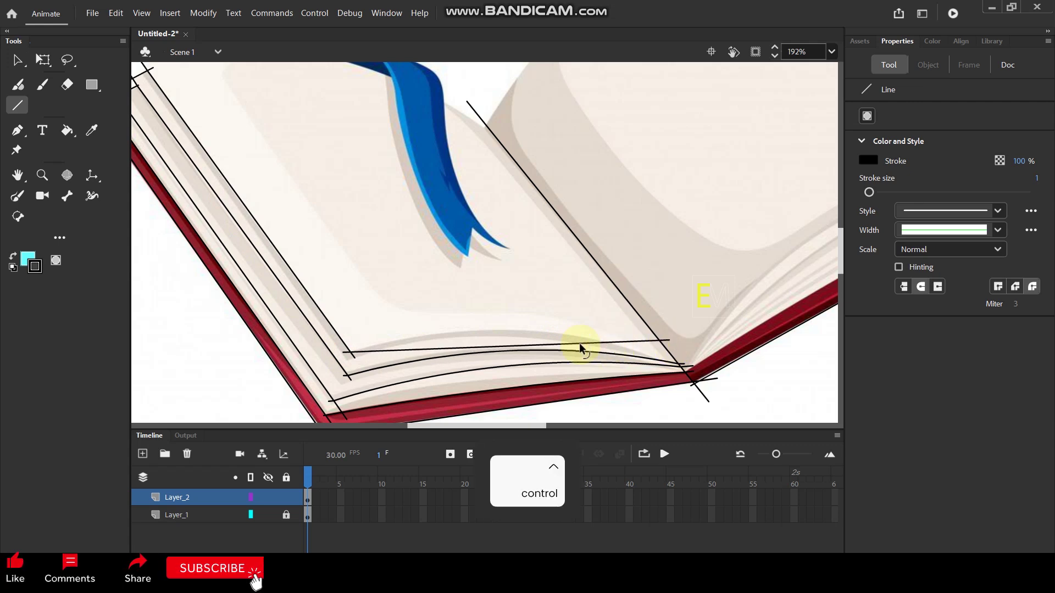
pyautogui.hotkey('ctrl', 'z')
pyautogui.hotkey('ctrl', 'z')
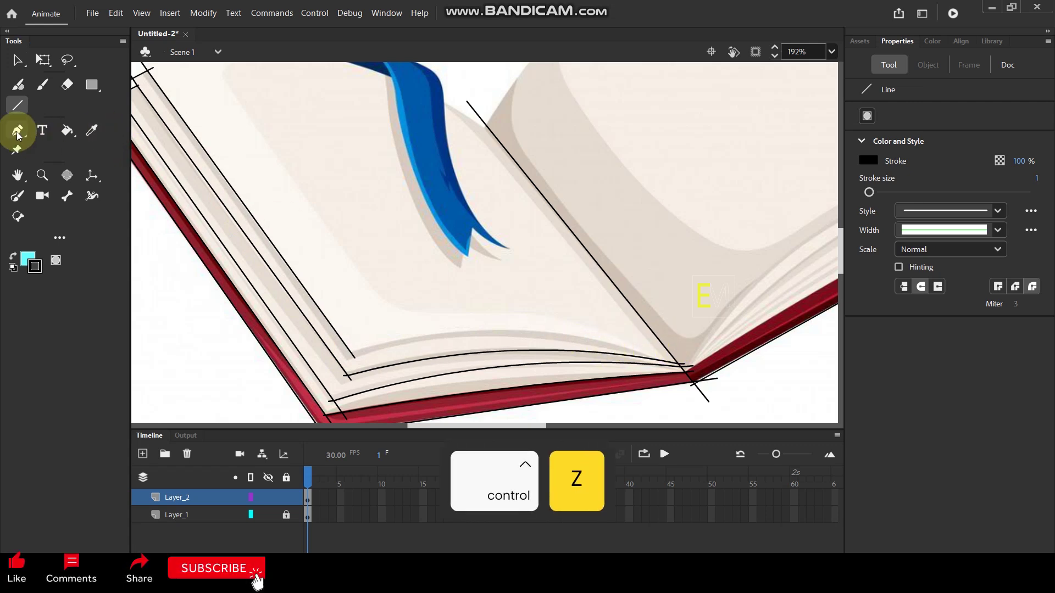
# - Trace the left top page's curved lower edge freehand with the Paint Brush, from its lower corner to the centre fold
pyautogui.click(17, 197)
pyautogui.moveTo(350, 354); pyautogui.dragTo(476, 334)
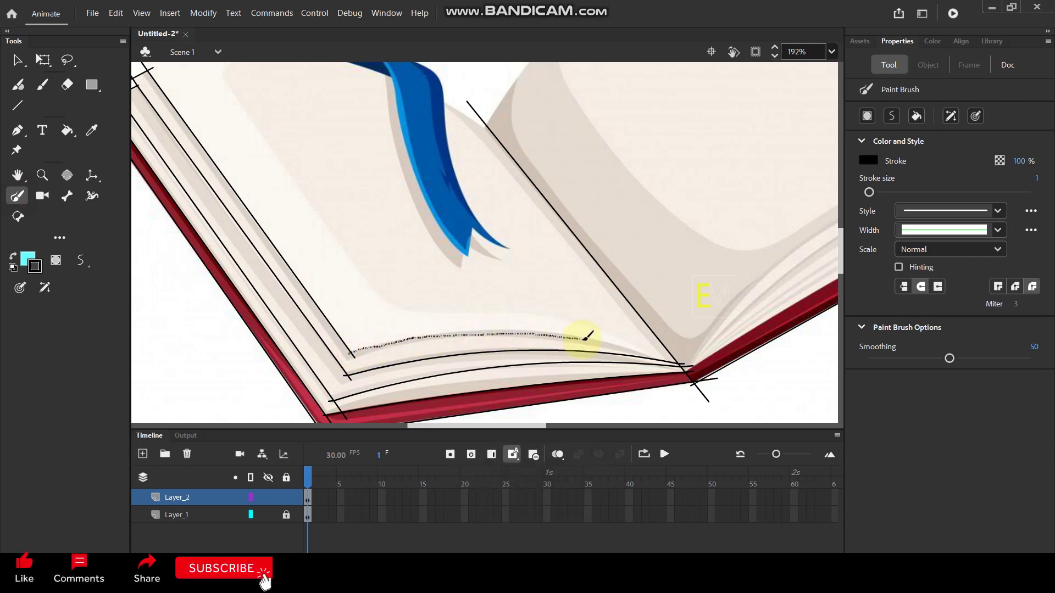
pyautogui.moveTo(684, 362); pyautogui.dragTo(685, 361)
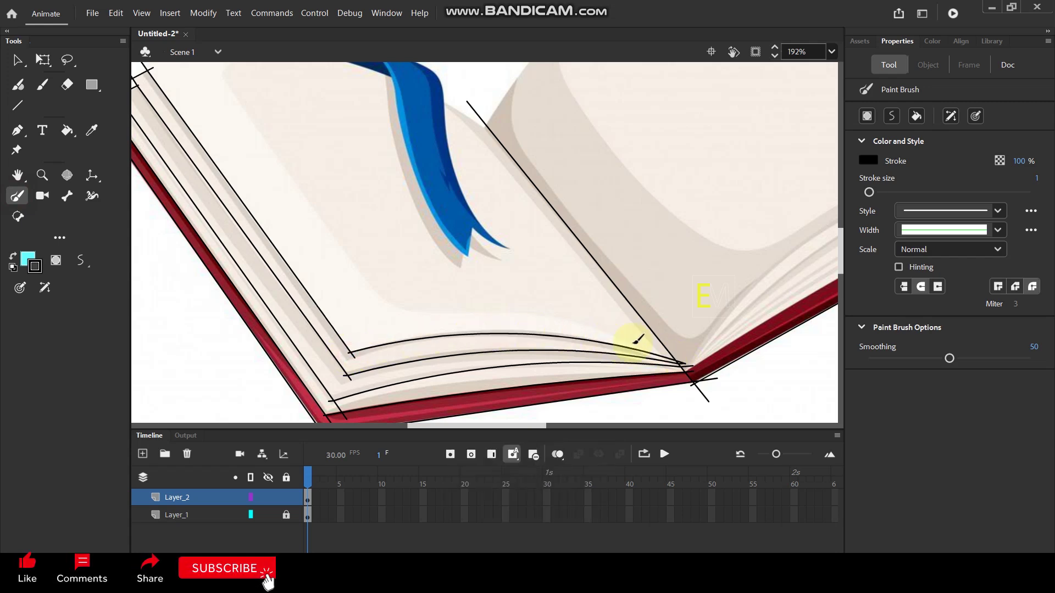
# - Draw a line across the left page's upper edge to the centre fold and bend it upward along the page curve
pyautogui.scroll(-3, 641, 346)
pyautogui.scroll(4, 318, 154)
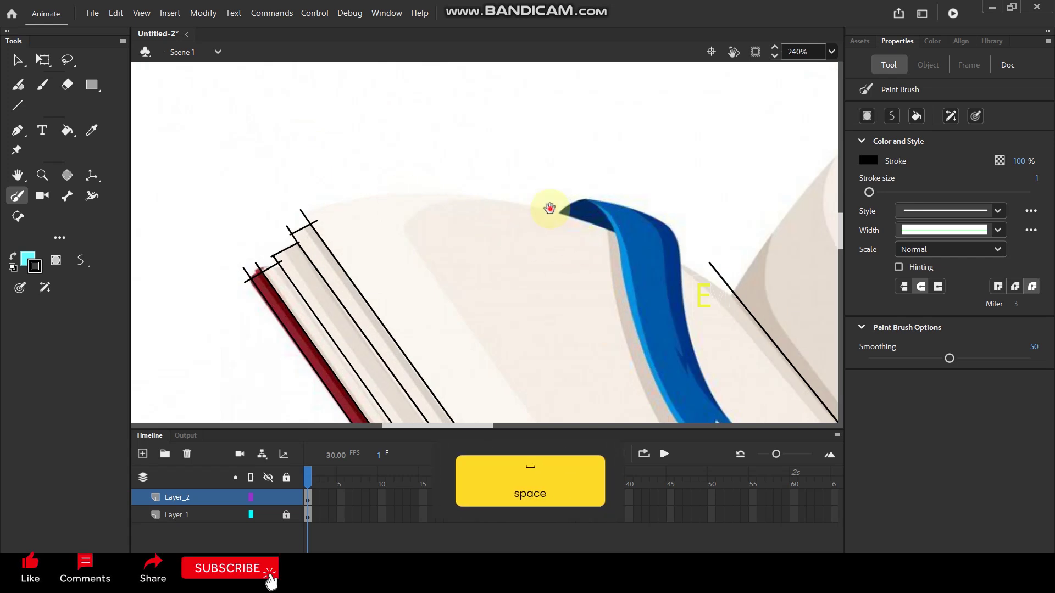
pyautogui.moveTo(560, 219); pyautogui.dragTo(502, 179)
pyautogui.press('n')
pyautogui.moveTo(251, 173)
pyautogui.mouseDown()
pyautogui.moveTo(501, 176)
pyautogui.moveTo(680, 228)
pyautogui.moveTo(697, 258)
pyautogui.mouseUp()
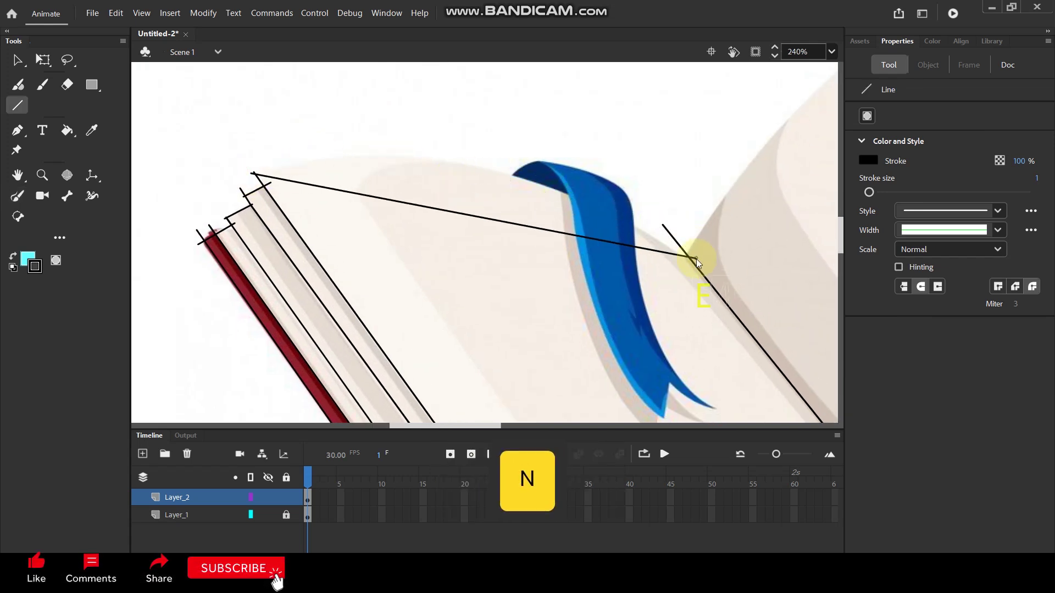
pyautogui.press('v')
pyautogui.moveTo(464, 214); pyautogui.dragTo(465, 160)
# - Draw a line along the inner edge of the right red cover, from the centre fold to the outer corner, and bend it to fit
pyautogui.scroll(-5, 464, 159)
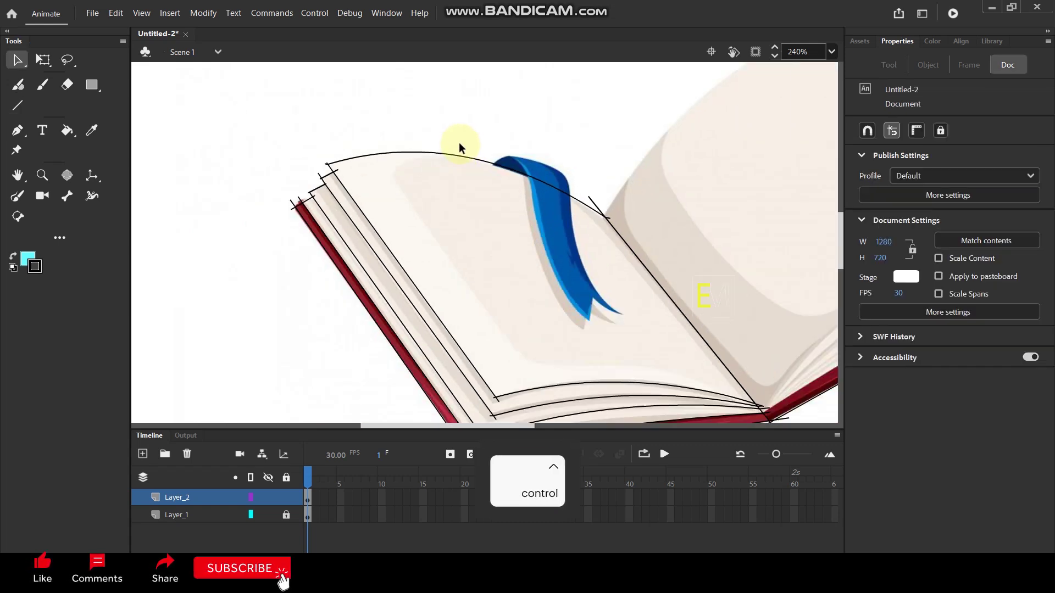
pyautogui.scroll(2, 567, 183)
pyautogui.moveTo(566, 184); pyautogui.dragTo(481, 207)
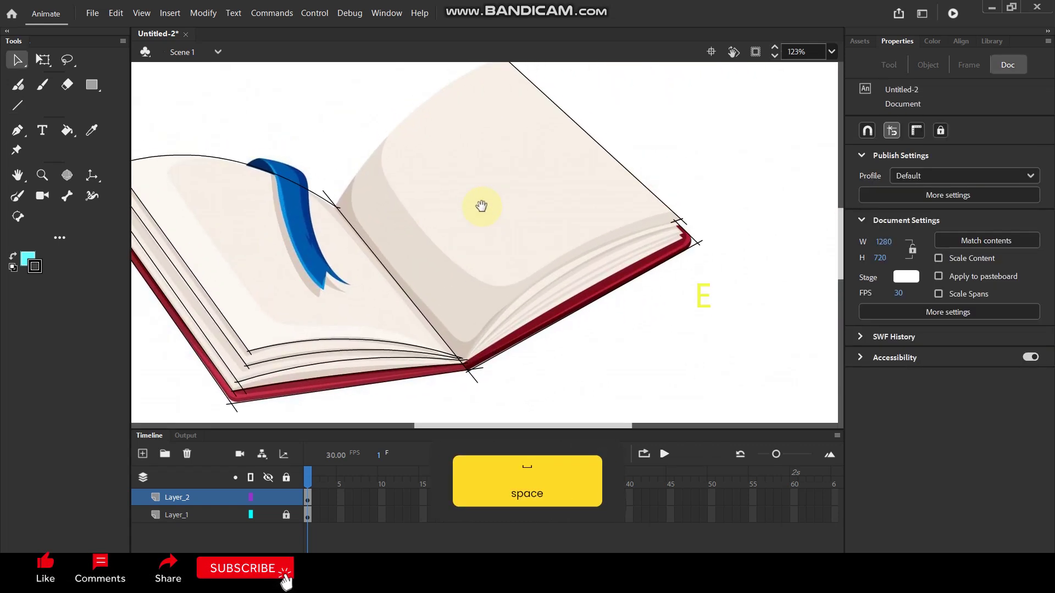
pyautogui.scroll(2, 526, 295)
pyautogui.scroll(2, 525, 291)
pyautogui.moveTo(584, 295); pyautogui.dragTo(517, 224)
pyautogui.press('n')
pyautogui.moveTo(346, 380); pyautogui.dragTo(785, 130)
pyautogui.press('v')
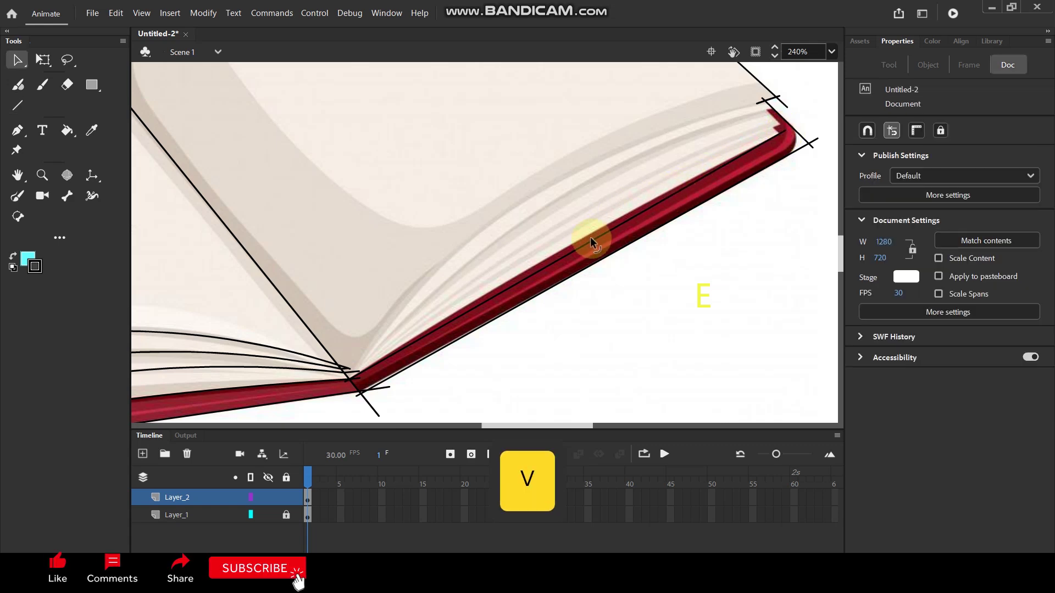
pyautogui.moveTo(589, 241); pyautogui.dragTo(585, 237)
# - Draw a short line across the outer end of the right cover's inner edge line, at the corner of the lowest page layer
pyautogui.scroll(3, 802, 127)
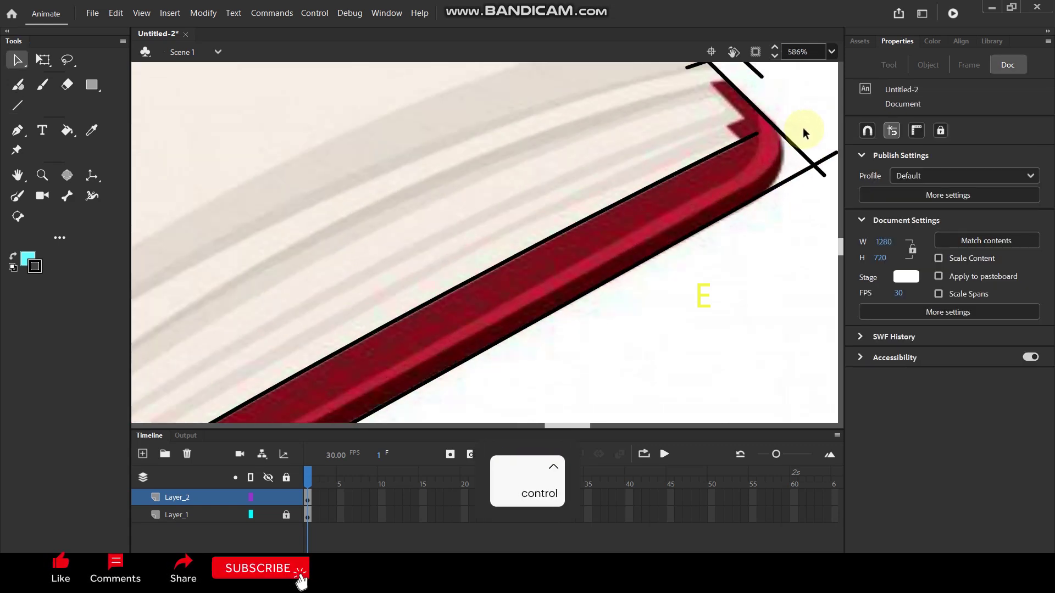
pyautogui.press('space')
pyautogui.moveTo(796, 107); pyautogui.dragTo(648, 319)
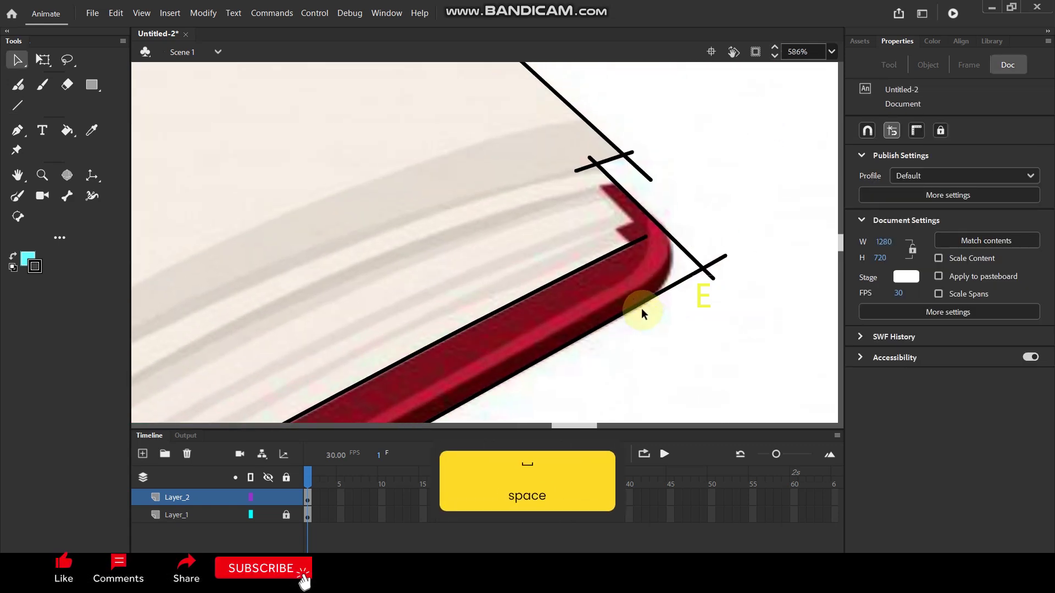
pyautogui.press('n')
pyautogui.moveTo(597, 219); pyautogui.dragTo(641, 252)
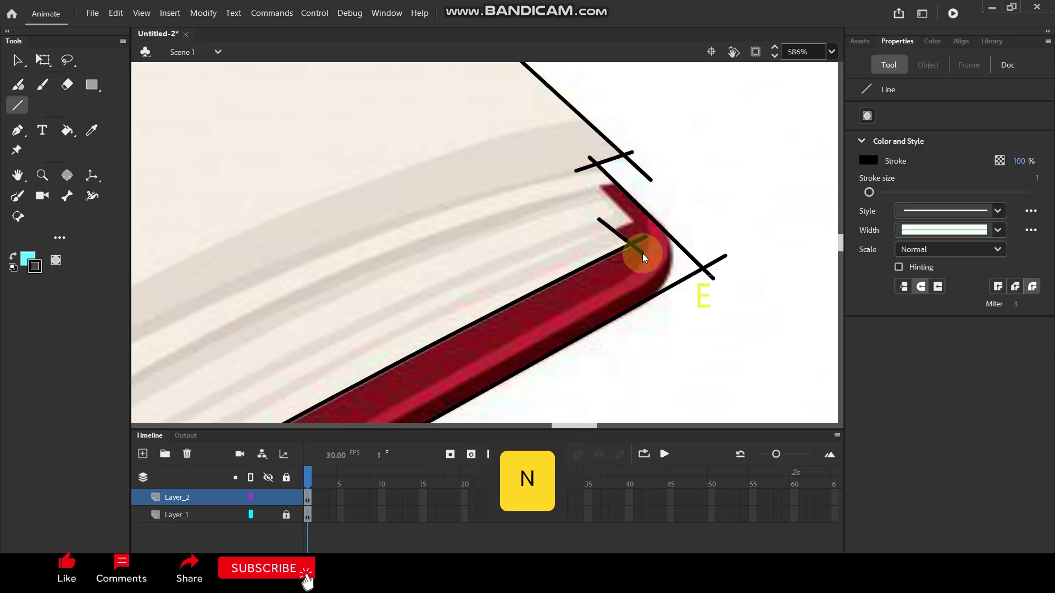
pyautogui.hotkey('ctrl', 'z')
pyautogui.moveTo(609, 220); pyautogui.dragTo(633, 248)
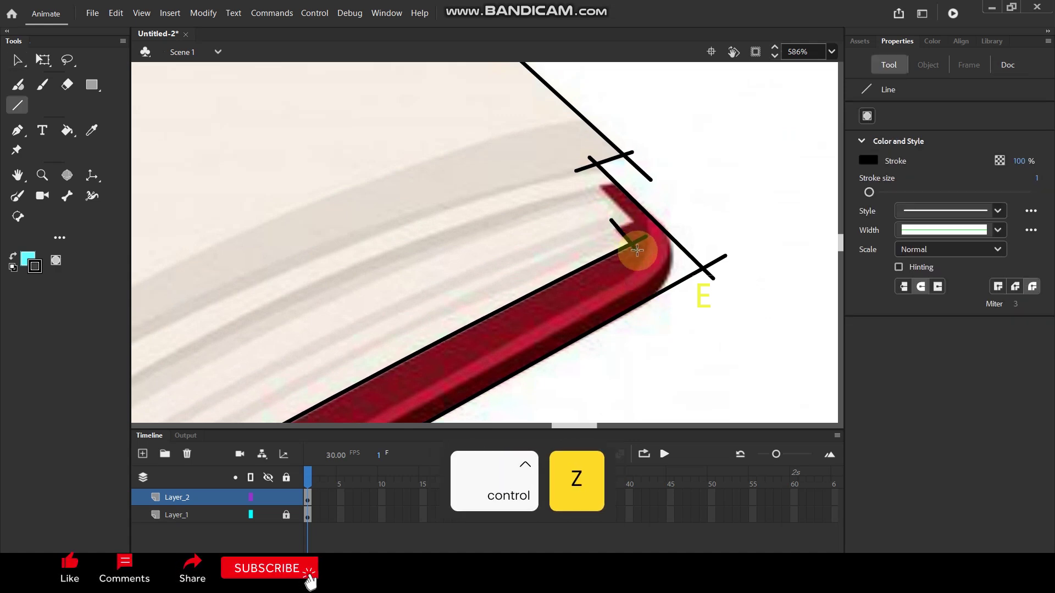
# - Draw a line from the centre fold to the outer corner of the right page stack and bend it along the upper page layer
pyautogui.scroll(-5, 560, 251)
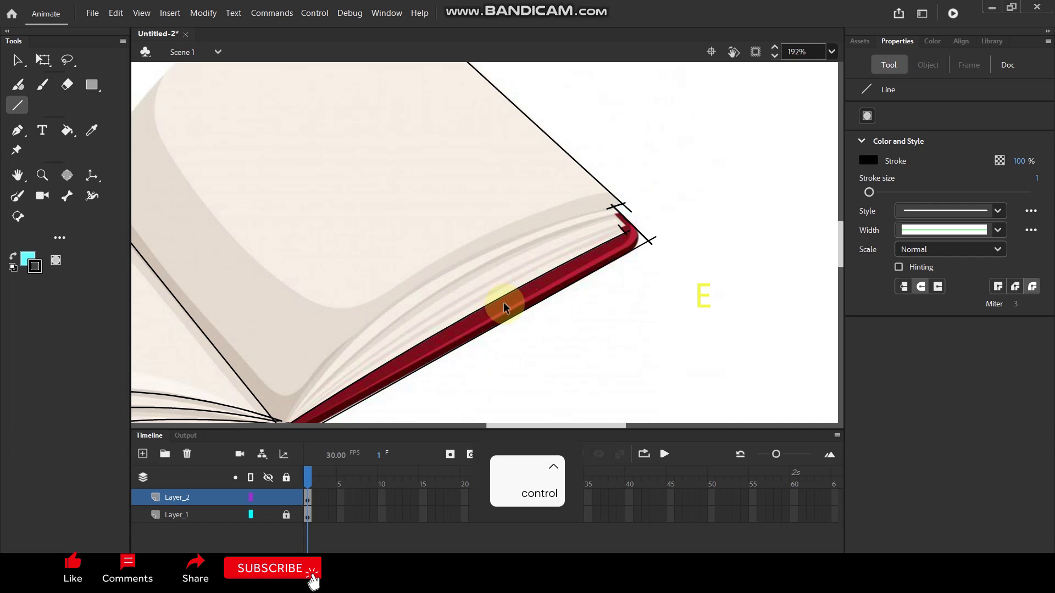
pyautogui.scroll(4, 615, 204)
pyautogui.scroll(-4, 338, 375)
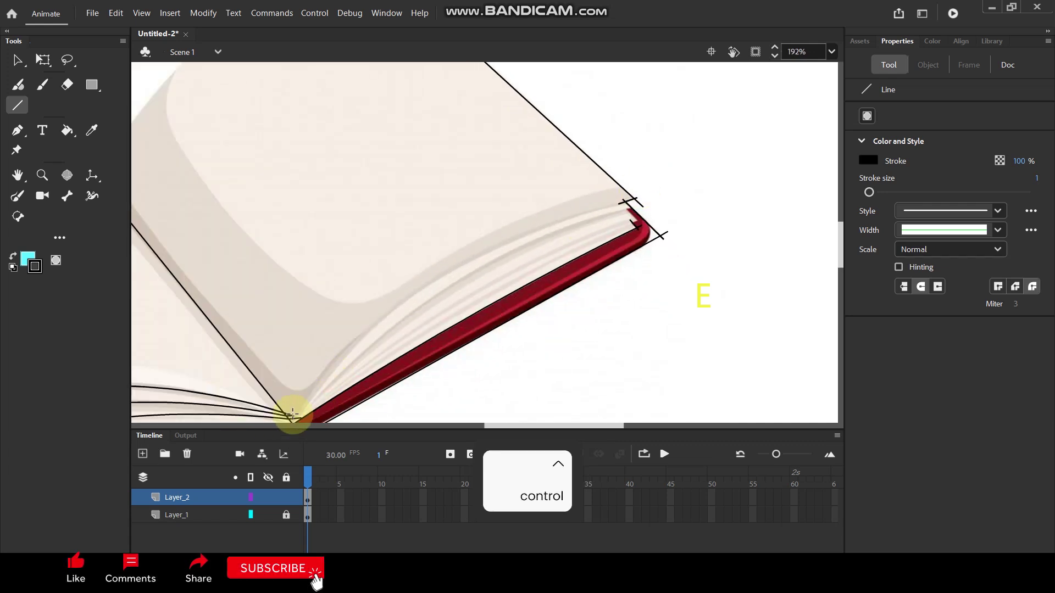
pyautogui.moveTo(291, 417)
pyautogui.mouseDown()
pyautogui.moveTo(466, 282)
pyautogui.moveTo(633, 208)
pyautogui.mouseUp()
pyautogui.press('v')
pyautogui.moveTo(503, 285); pyautogui.dragTo(404, 311)
# - Draw a second curved line below it on the right page stack and pull its outer end to the cover's outer edge line
pyautogui.press('n')
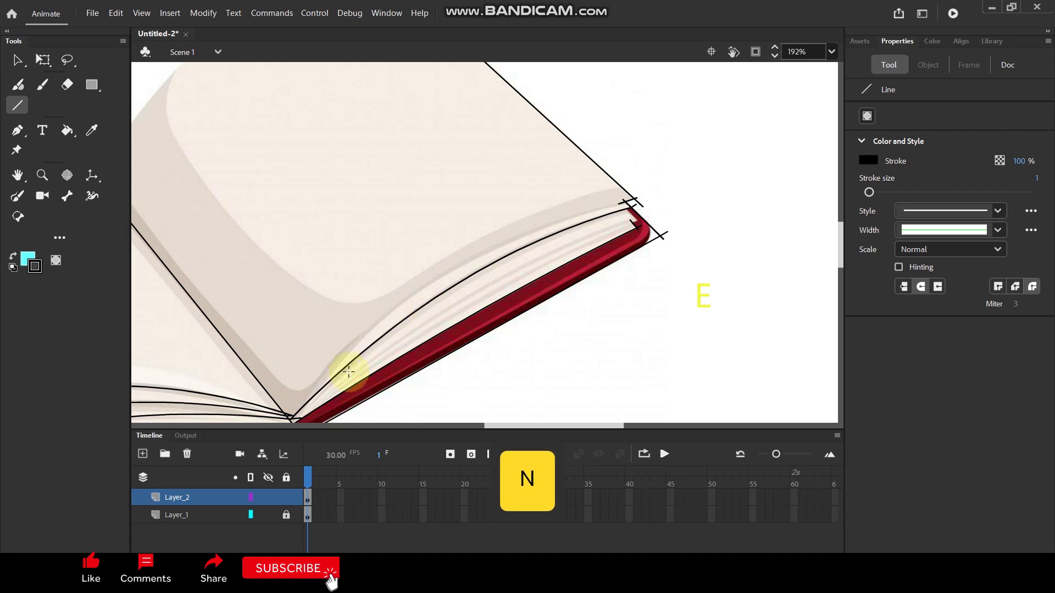
pyautogui.scroll(2, 433, 236)
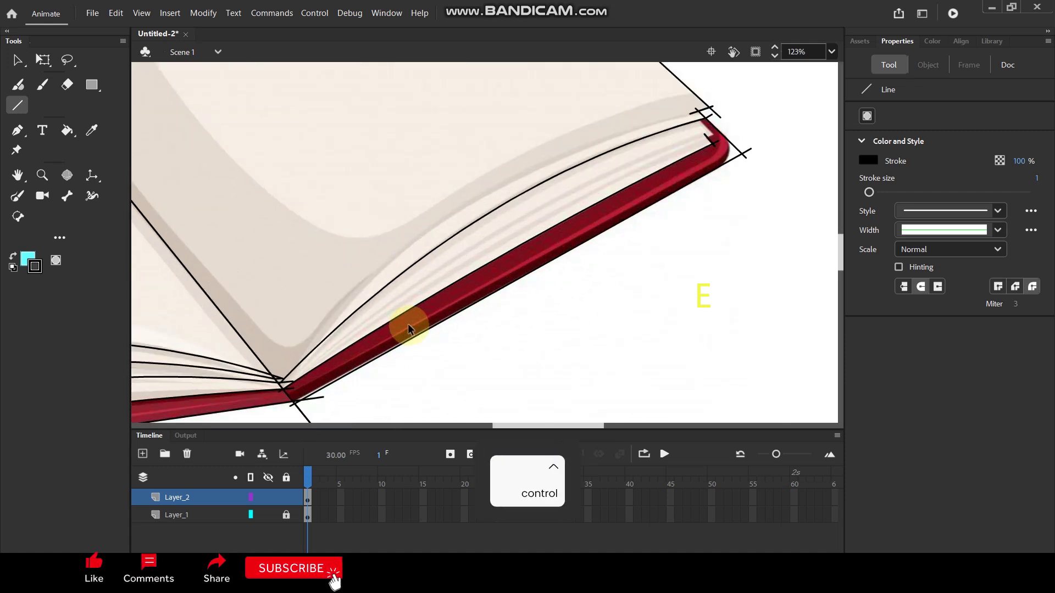
pyautogui.moveTo(288, 382); pyautogui.dragTo(708, 120)
pyautogui.press('v')
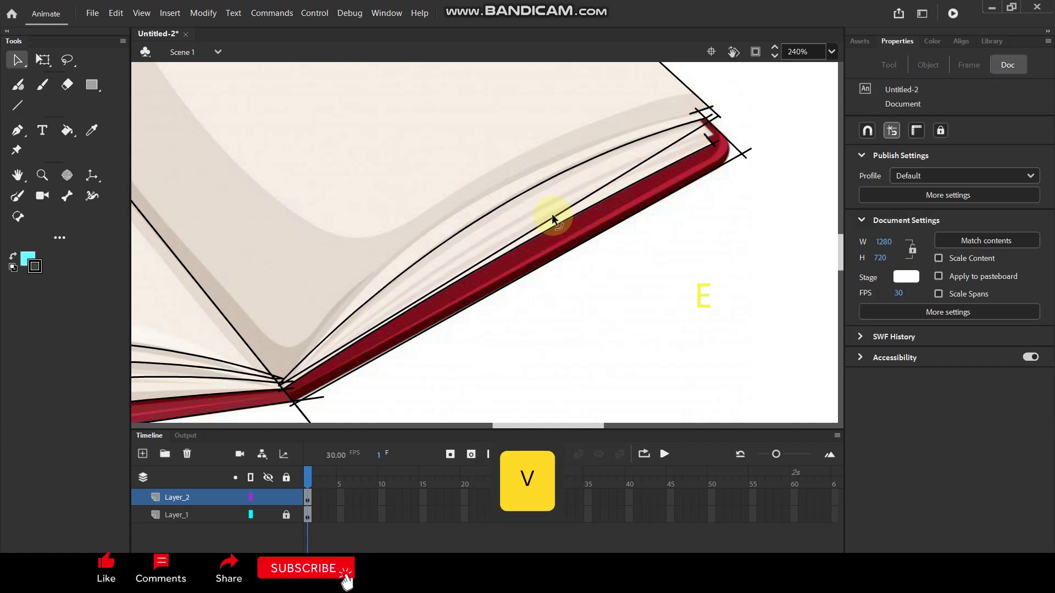
pyautogui.moveTo(528, 208); pyautogui.dragTo(566, 175)
pyautogui.scroll(3, 714, 122)
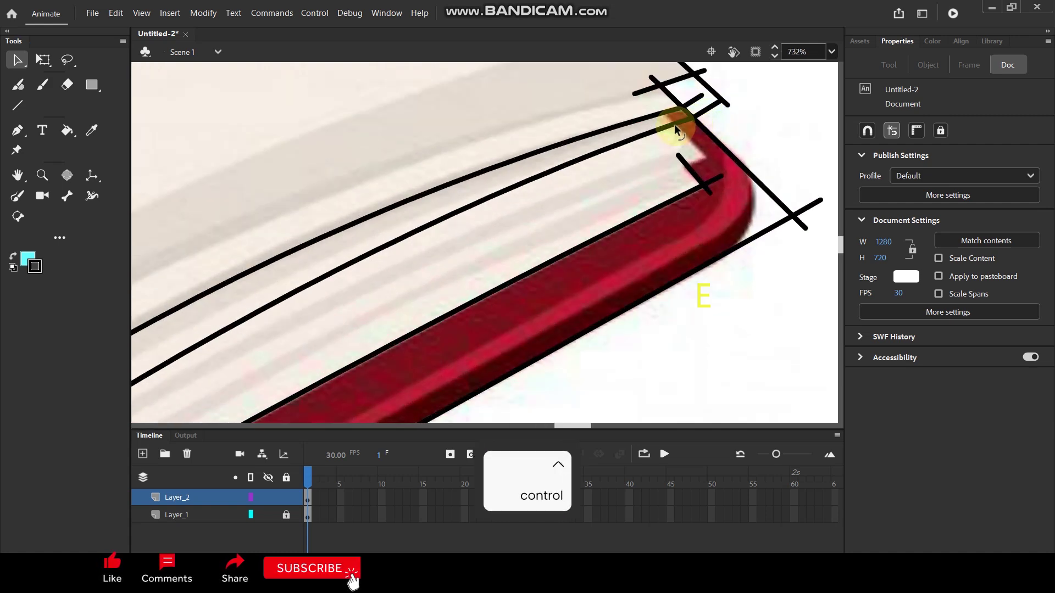
pyautogui.moveTo(677, 126); pyautogui.dragTo(704, 125)
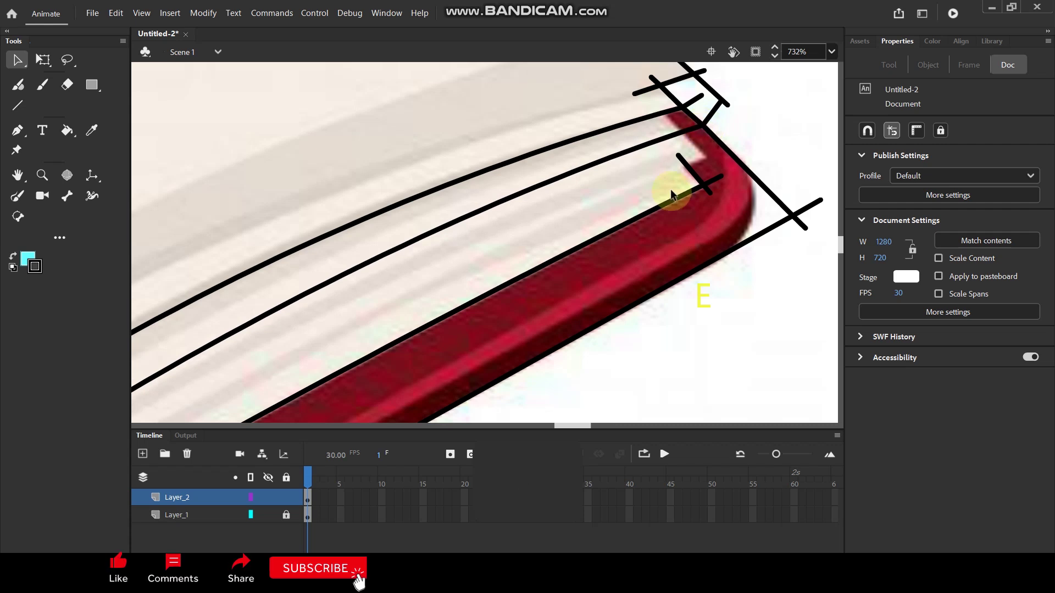
# - Draw two short lines tracing the stepped page corners at the outer end of the right page stack
pyautogui.press('n')
pyautogui.moveTo(673, 171); pyautogui.dragTo(708, 154)
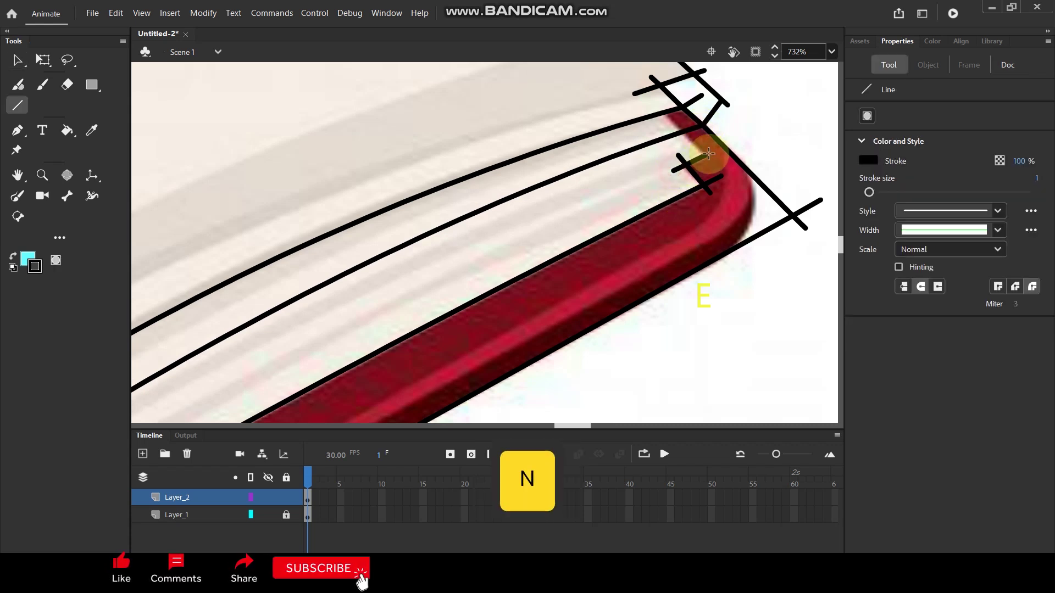
pyautogui.moveTo(656, 112); pyautogui.dragTo(708, 166)
# - Draw a line from the centre fold's upper end to the right page's top corner and bend it outward along the page's curve
pyautogui.scroll(-8, 688, 174)
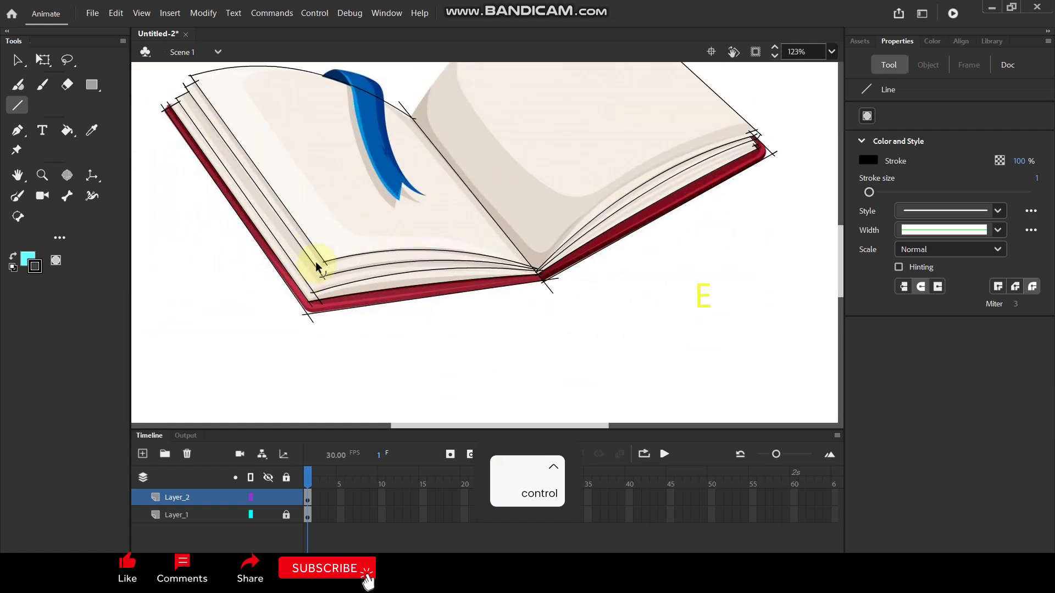
pyautogui.press('space')
pyautogui.moveTo(517, 119); pyautogui.dragTo(446, 250)
pyautogui.scroll(2, 388, 227)
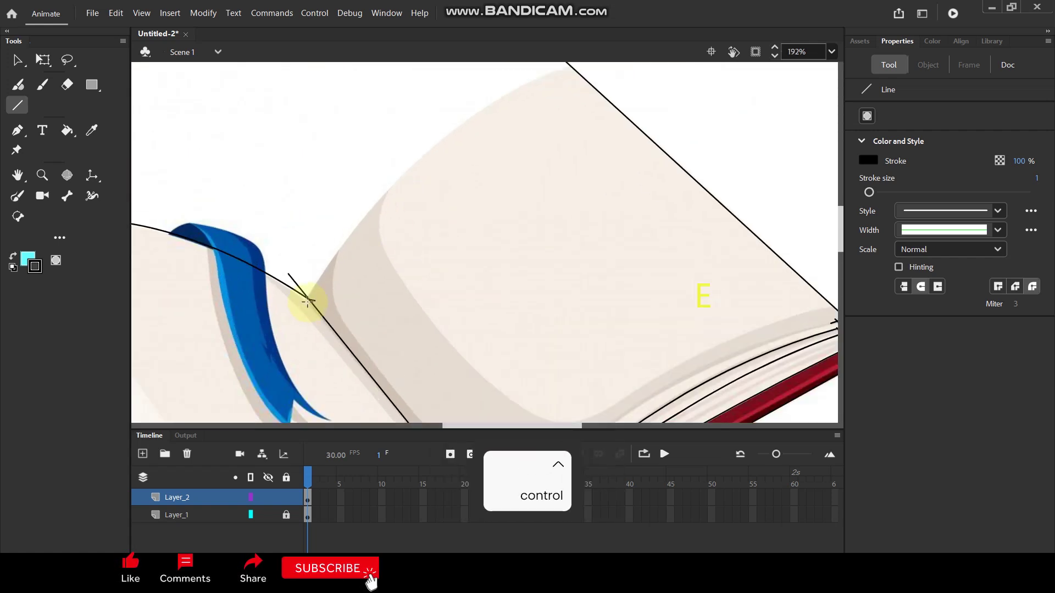
pyautogui.moveTo(307, 301)
pyautogui.mouseDown()
pyautogui.moveTo(565, 90)
pyautogui.moveTo(571, 65)
pyautogui.mouseUp()
pyautogui.press('v')
pyautogui.moveTo(443, 178); pyautogui.dragTo(421, 153)
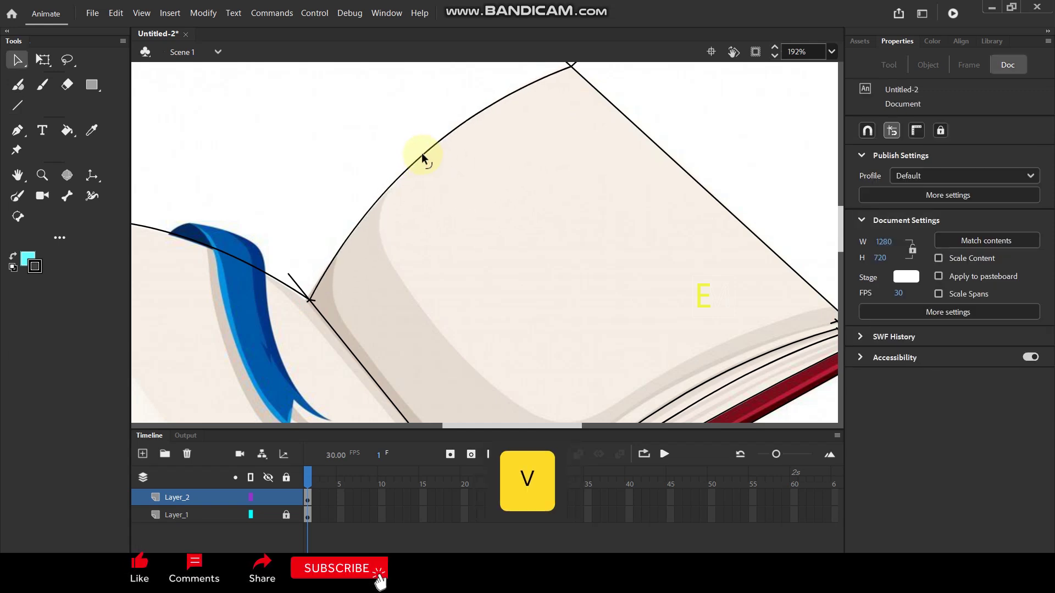
# - Fill the layers of the left page stack with the pale pink and cream page tones sampled from the image
pyautogui.keyDown('ctrl'); pyautogui.scroll(-4, 420, 165); pyautogui.keyUp('ctrl')
pyautogui.keyDown('ctrl'); pyautogui.scroll(6, 343, 316); pyautogui.keyUp('ctrl')
pyautogui.keyDown('ctrl'); pyautogui.scroll(-4, 344, 310); pyautogui.keyUp('ctrl')
pyautogui.keyDown('ctrl'); pyautogui.scroll(3, 342, 307); pyautogui.keyUp('ctrl')
pyautogui.keyDown('ctrl'); pyautogui.scroll(-4, 343, 302); pyautogui.keyUp('ctrl')
pyautogui.keyDown('ctrl'); pyautogui.scroll(4, 314, 270); pyautogui.keyUp('ctrl')
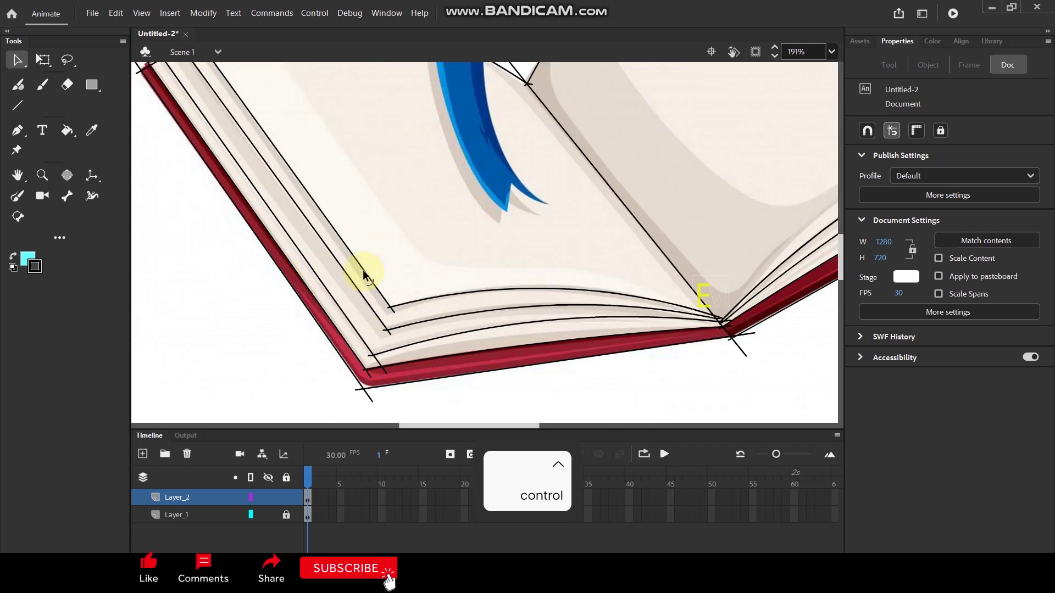
pyautogui.press('i')
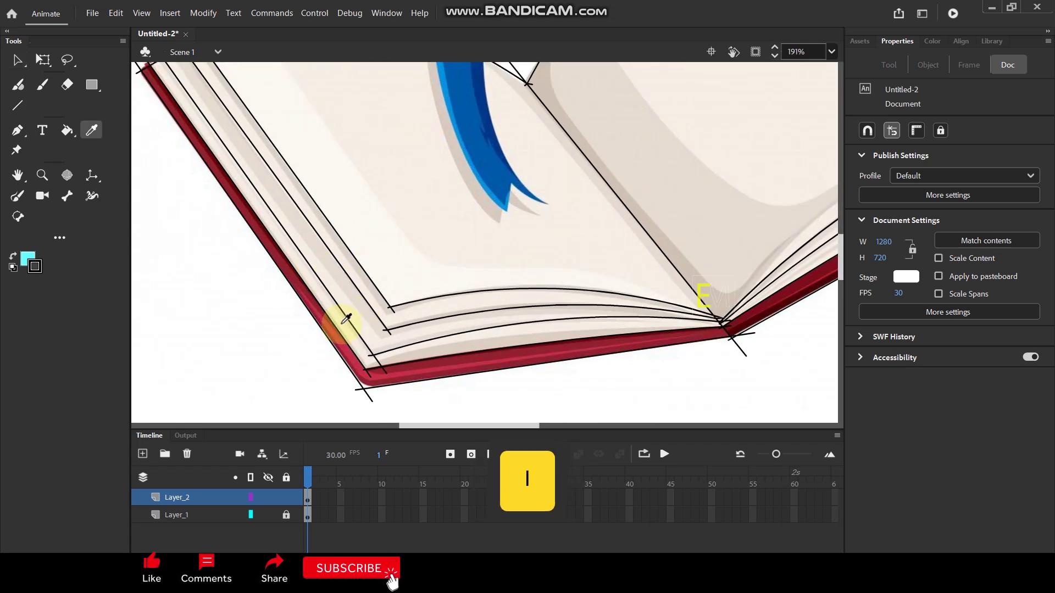
pyautogui.click(346, 319)
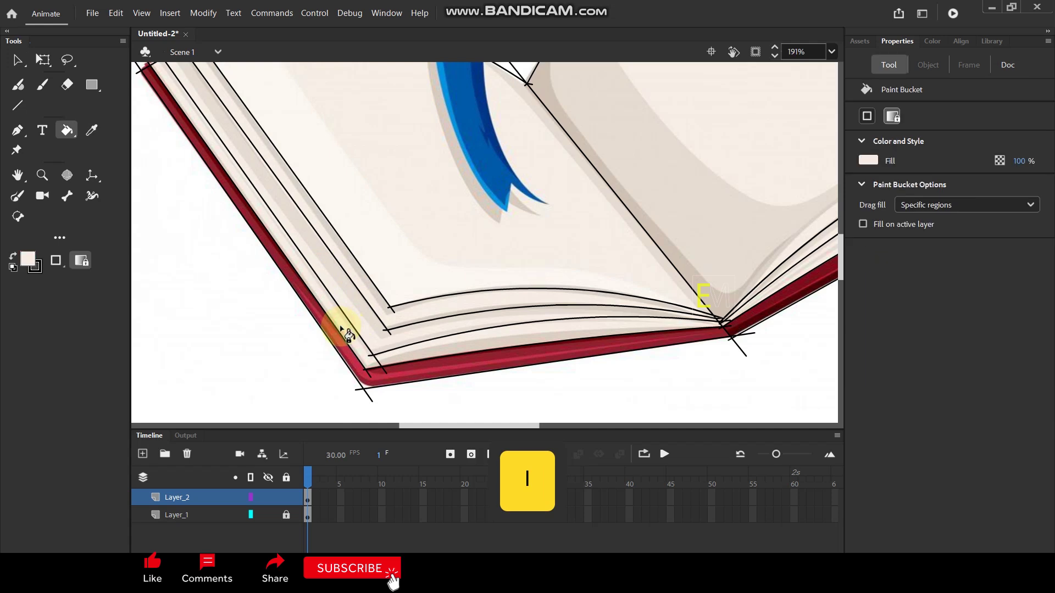
pyautogui.click(406, 356)
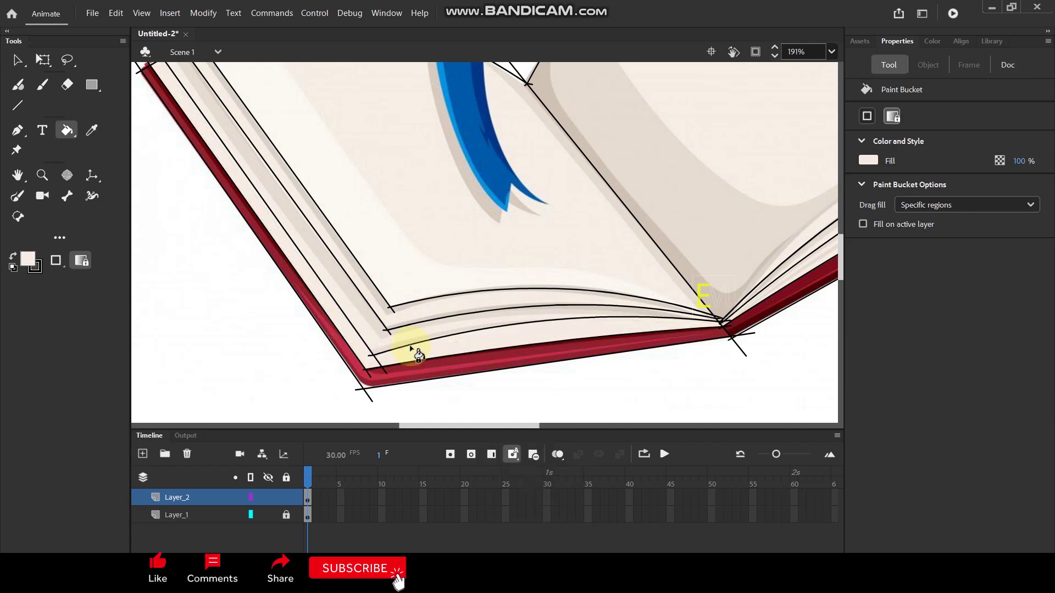
pyautogui.hotkey('ctrl', 'z')
pyautogui.click(420, 353)
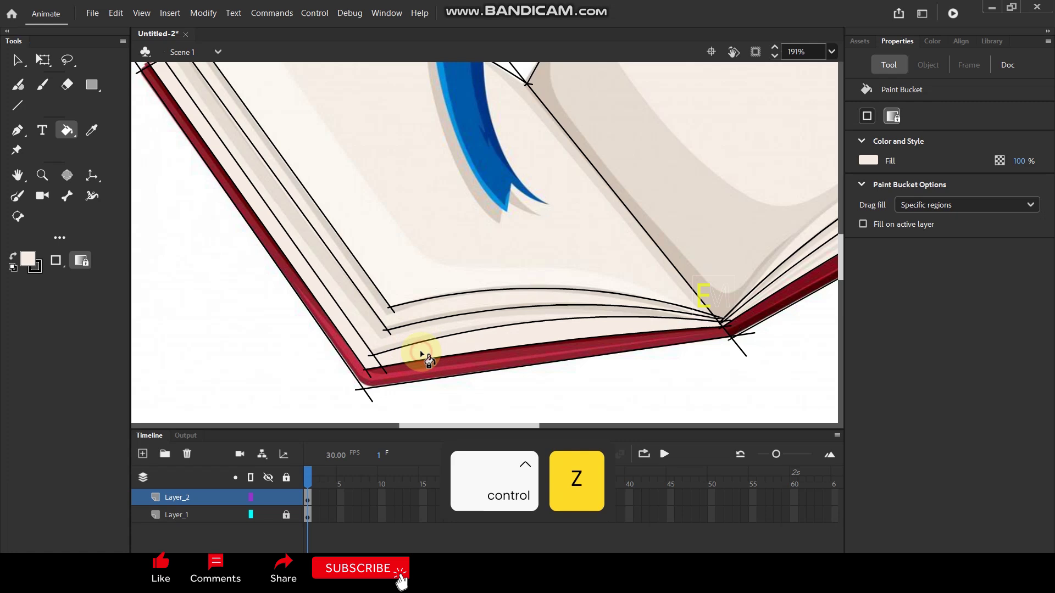
pyautogui.click(391, 344)
pyautogui.press('i')
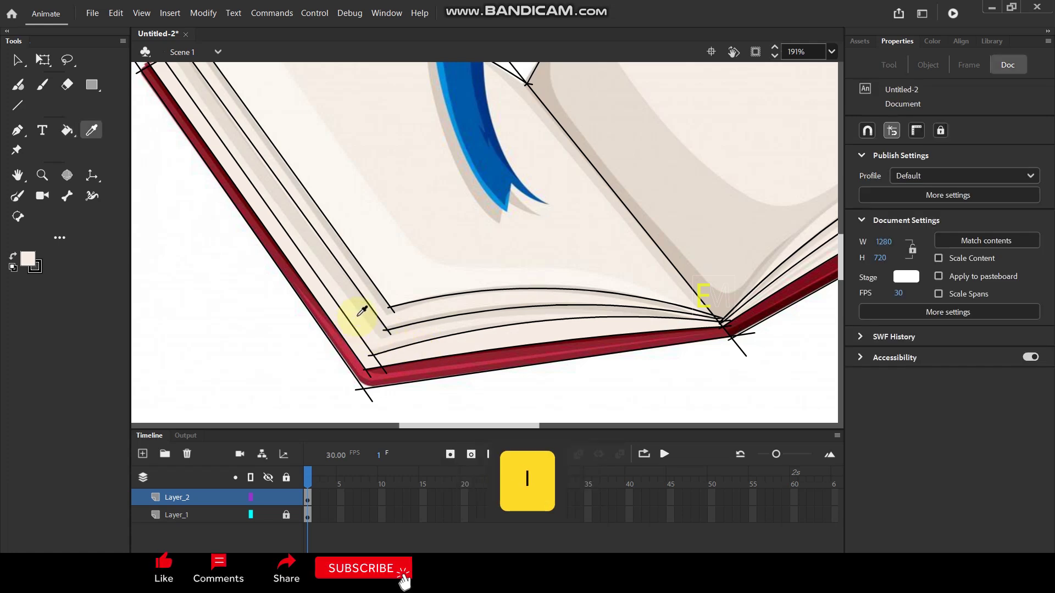
pyautogui.click(361, 319)
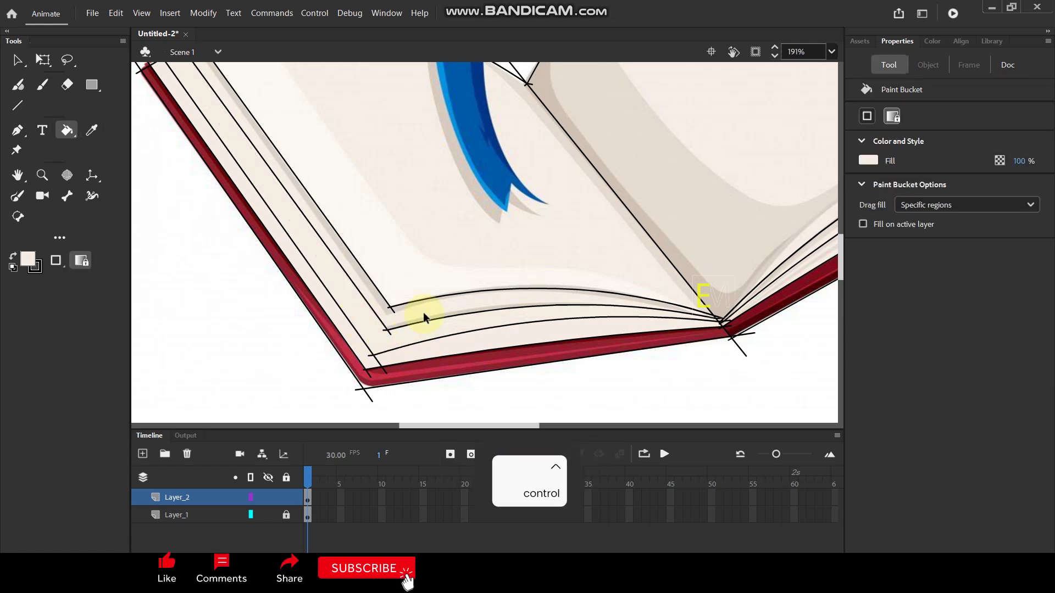
pyautogui.scroll(-3, 474, 320)
pyautogui.scroll(2, 509, 330)
pyautogui.scroll(1, 509, 329)
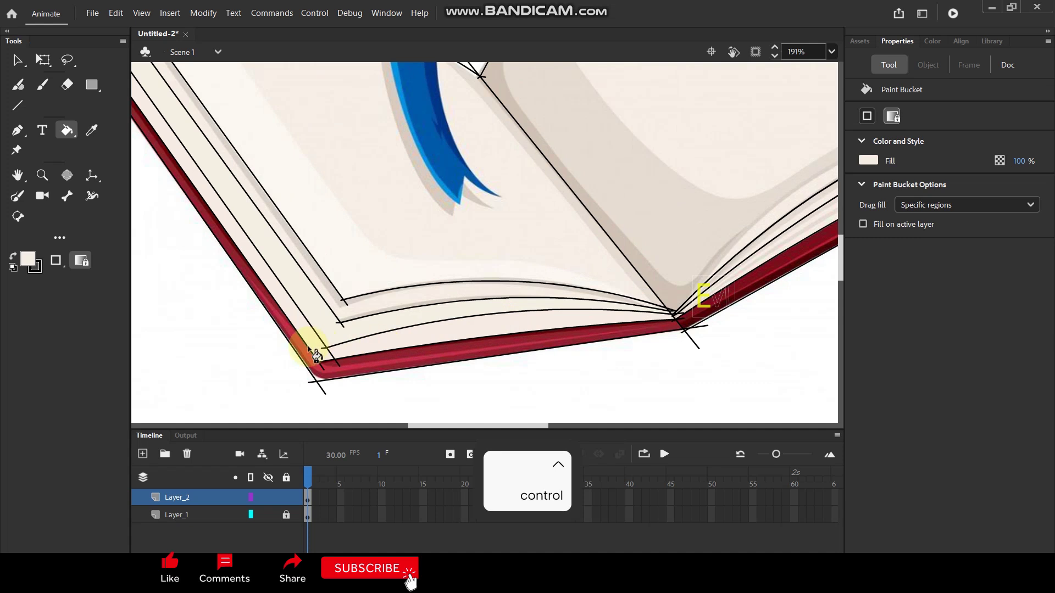
pyautogui.press('n')
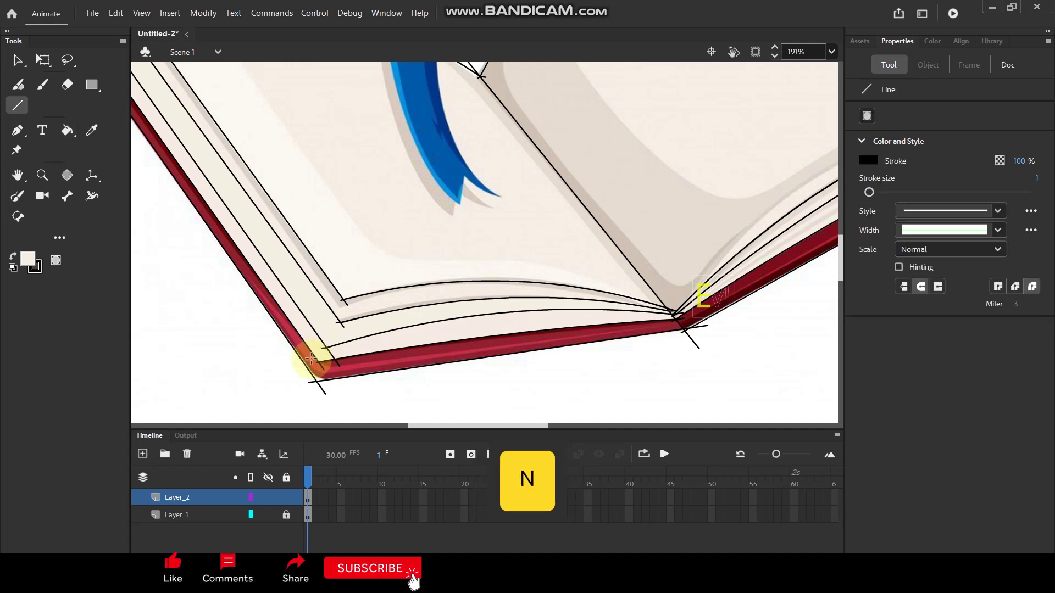
pyautogui.moveTo(312, 354)
pyautogui.mouseDown()
pyautogui.moveTo(558, 317)
pyautogui.moveTo(678, 316)
pyautogui.moveTo(648, 307)
pyautogui.moveTo(490, 327)
pyautogui.mouseUp()
pyautogui.hotkey('ctrl', 'z')
# - Brush a shadow boundary along the lowest layer of the left page stack and fill below it with the sampled beige shadow tone
pyautogui.press('y')
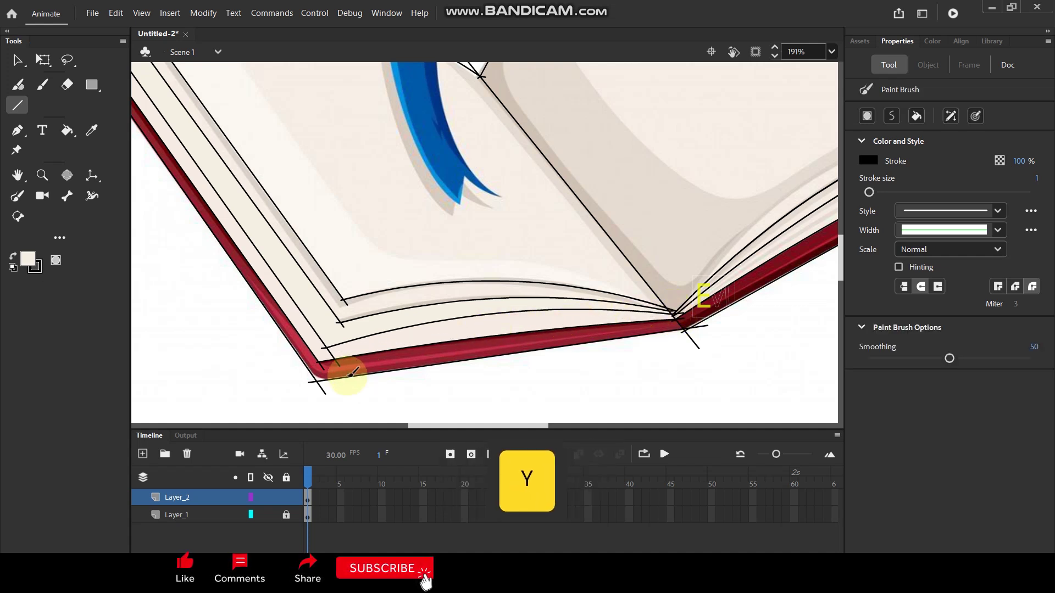
pyautogui.moveTo(315, 357)
pyautogui.mouseDown()
pyautogui.moveTo(582, 318)
pyautogui.moveTo(687, 317)
pyautogui.mouseUp()
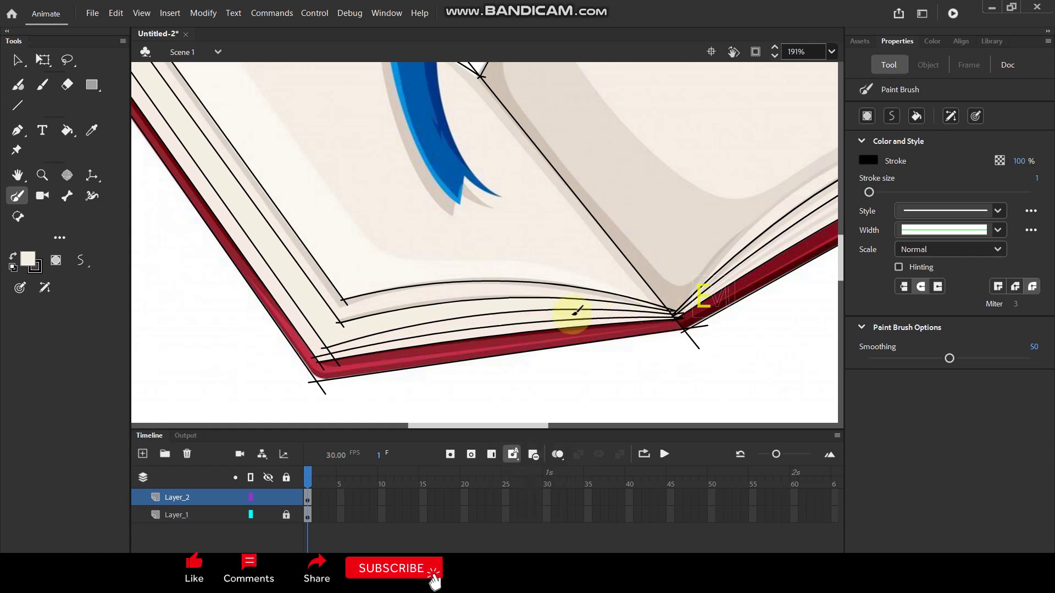
pyautogui.press('i')
pyautogui.click(612, 296)
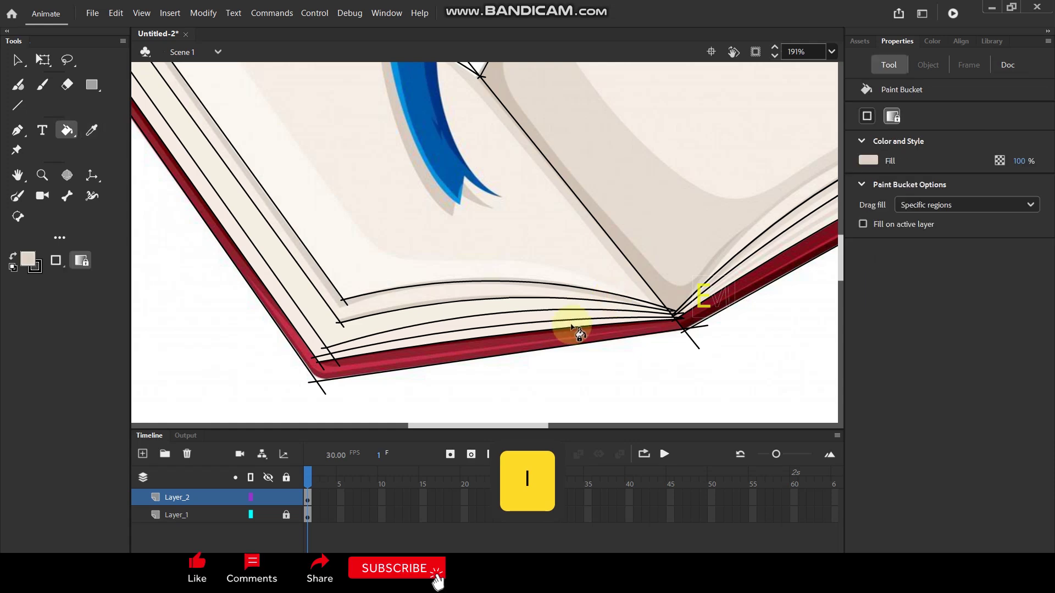
pyautogui.click(571, 323)
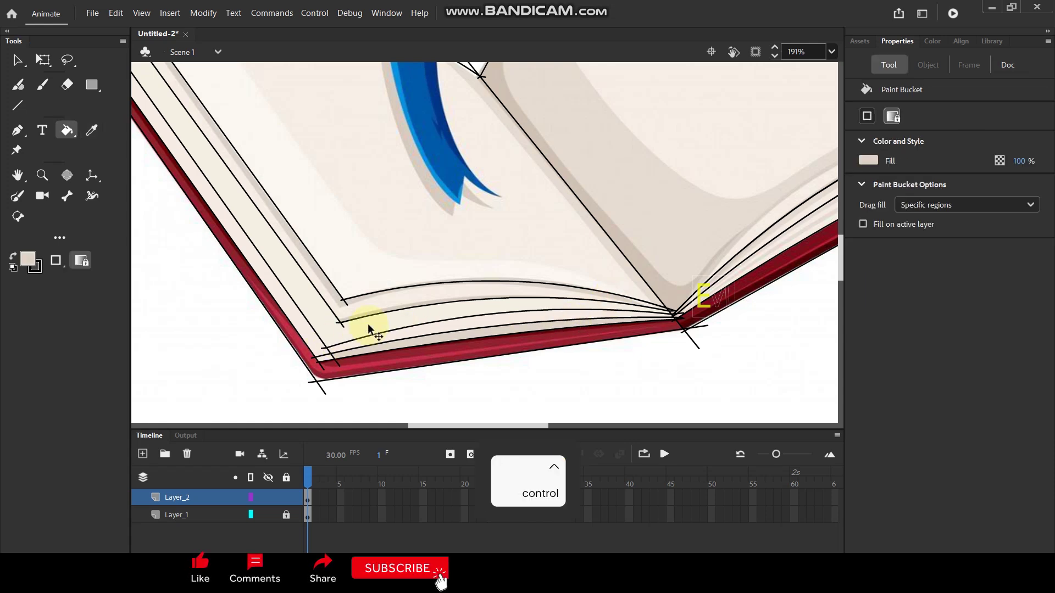
# - Brush a second shadow boundary along the next page layer up to the centre fold and fill the strip with the same beige tone
pyautogui.scroll(-2, 367, 324)
pyautogui.scroll(2, 333, 299)
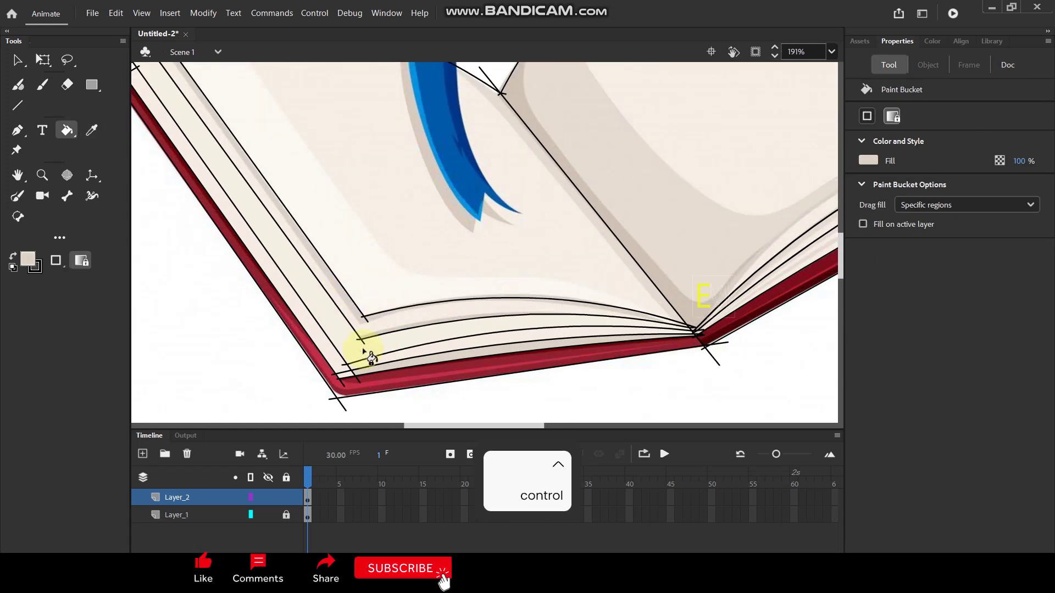
pyautogui.press('y')
pyautogui.moveTo(342, 360); pyautogui.dragTo(367, 347)
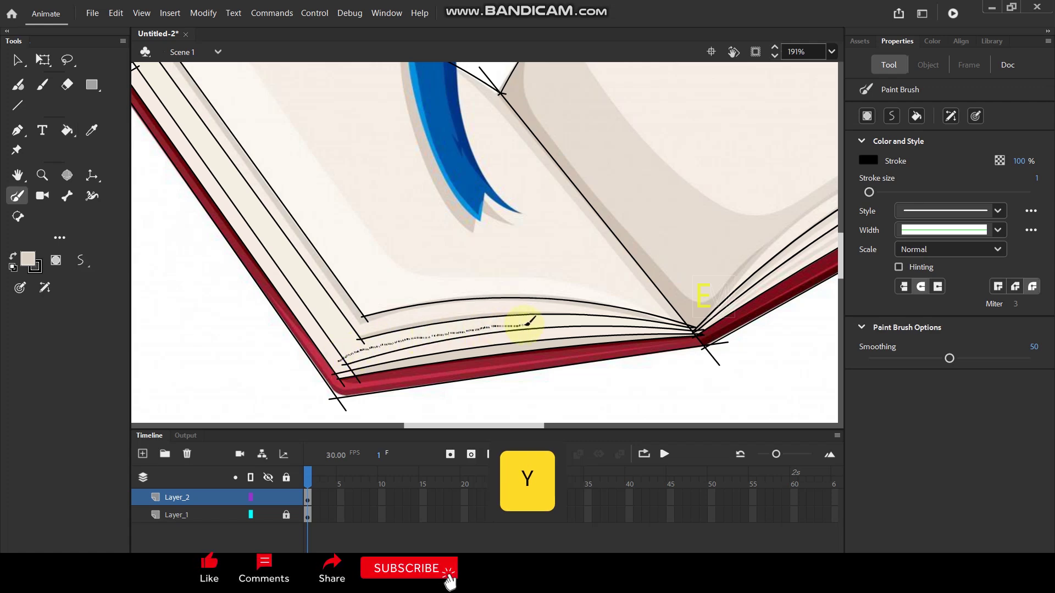
pyautogui.moveTo(585, 323); pyautogui.dragTo(693, 329)
pyautogui.press('k')
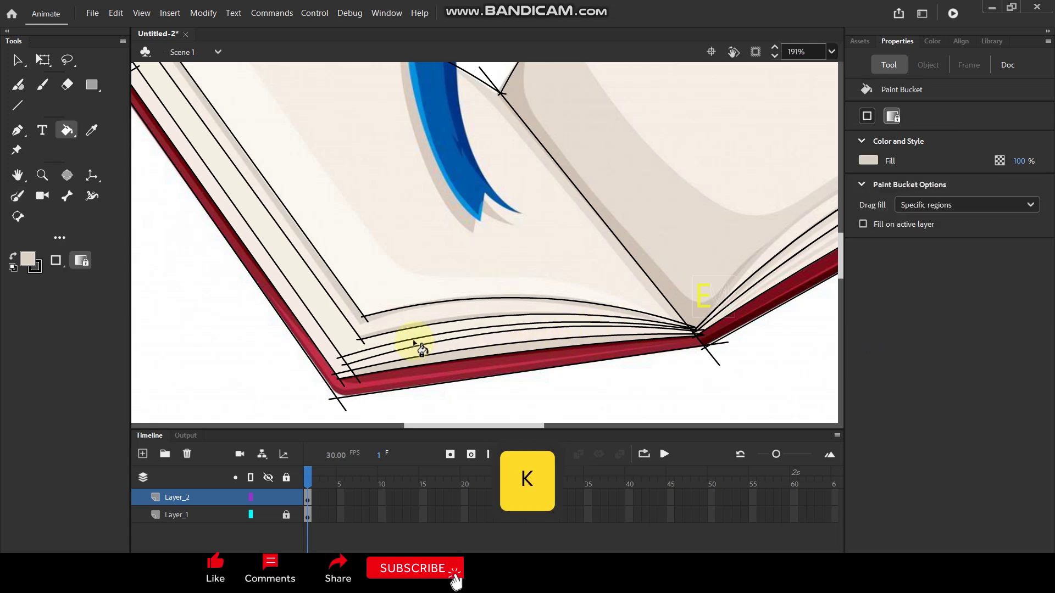
pyautogui.click(411, 344)
# - Draw a straight line down the outer side of the left page stack to the middle layer's lower corner, marking the shadow edge
pyautogui.scroll(-1, 411, 343)
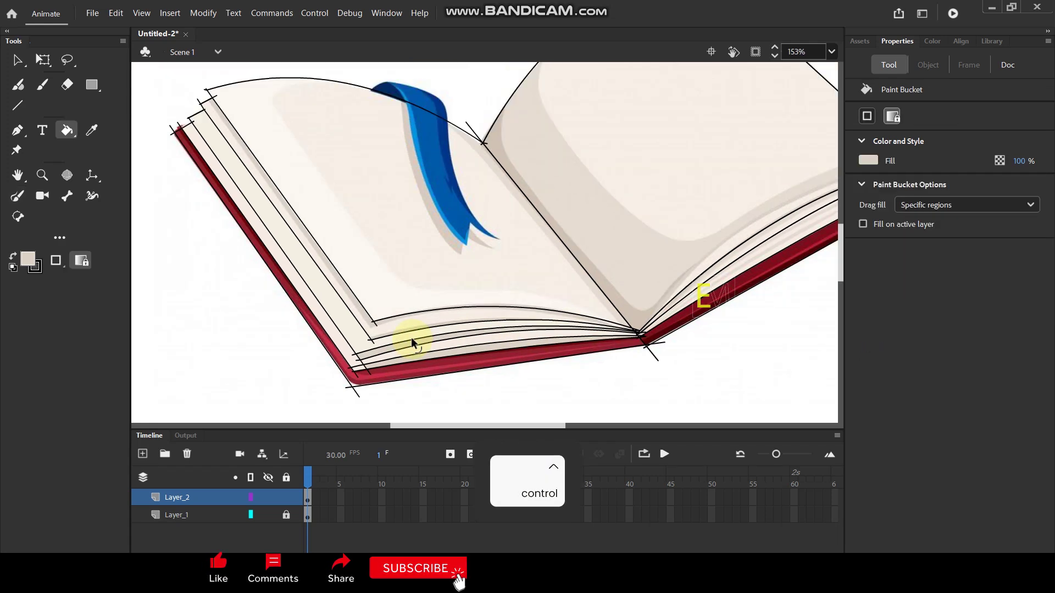
pyautogui.scroll(1, 269, 194)
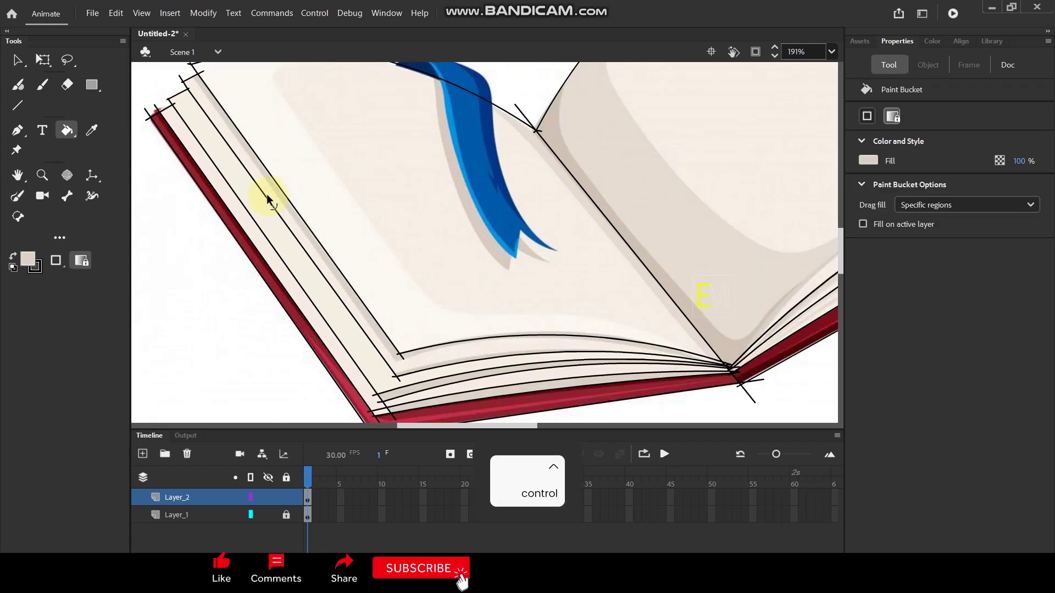
pyautogui.click(17, 104)
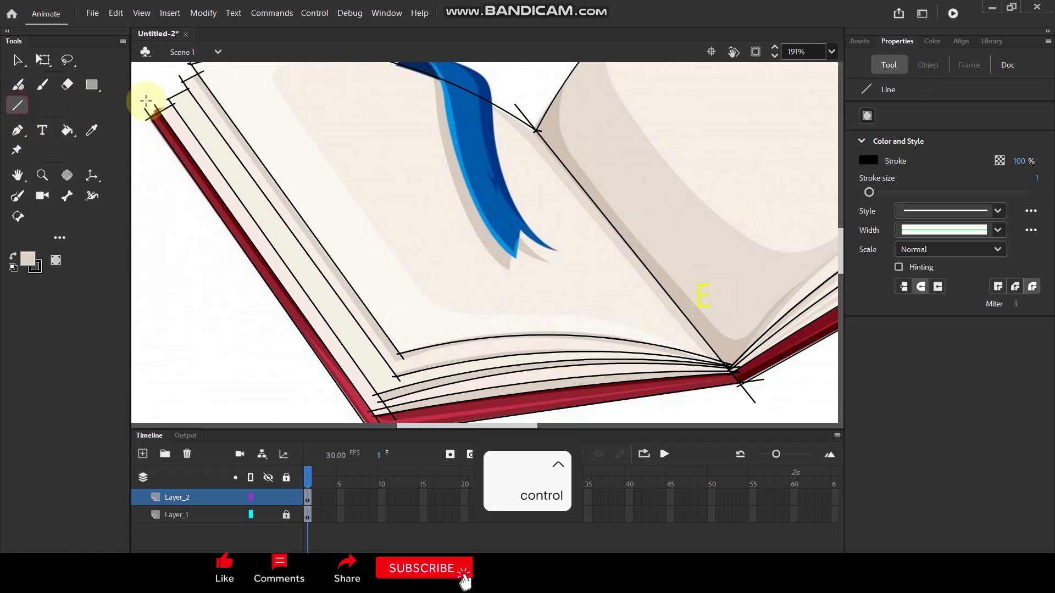
pyautogui.moveTo(192, 105)
pyautogui.mouseDown()
pyautogui.moveTo(360, 357)
pyautogui.moveTo(401, 382)
pyautogui.mouseUp()
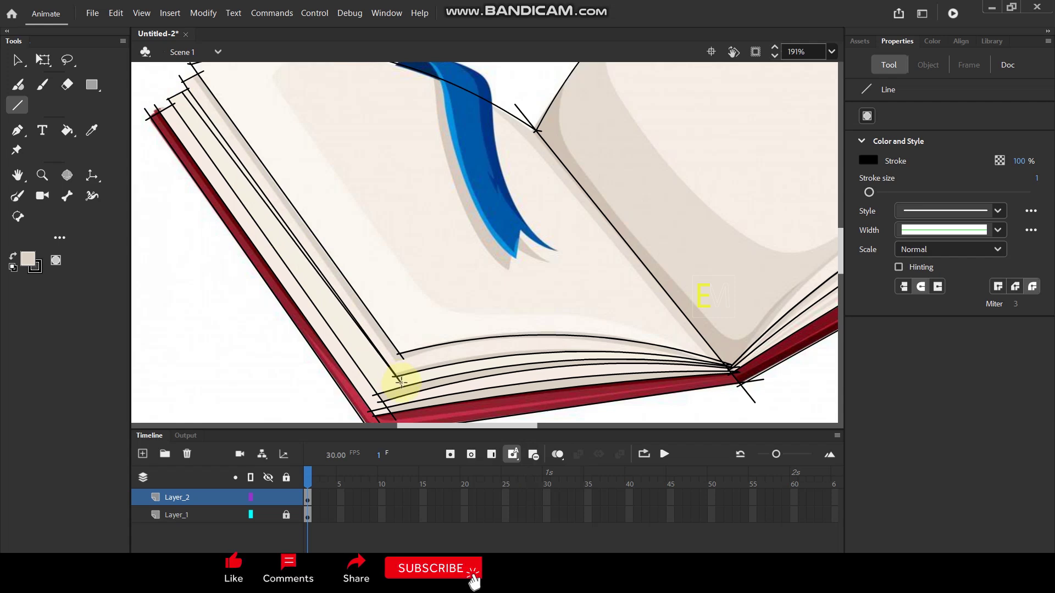
pyautogui.press('k')
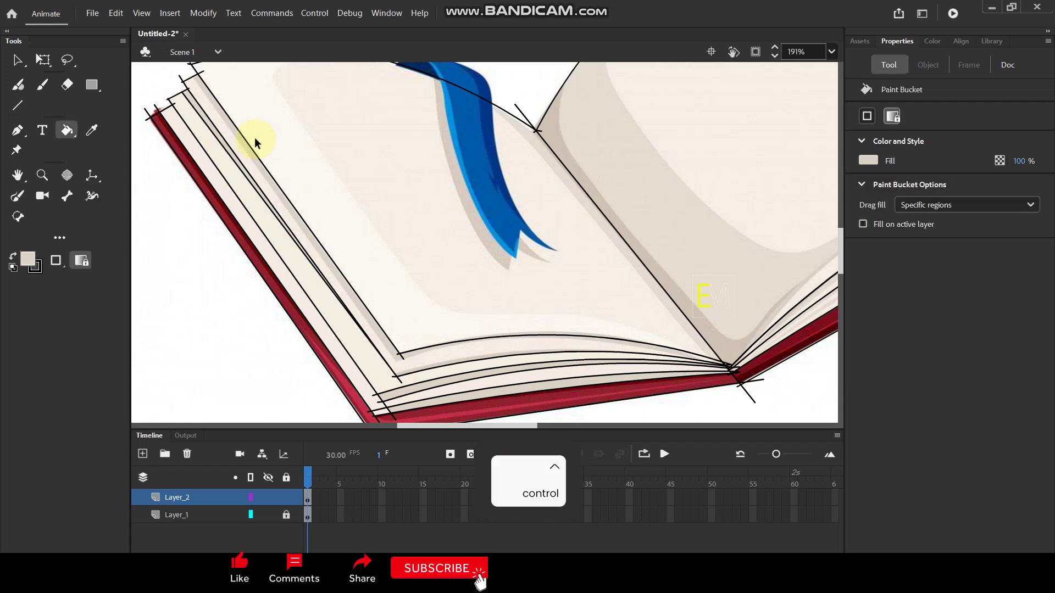
# - Outline the shadow beneath the top left page along its outer side and lower corner, and fill it with the beige shadow tone
pyautogui.scroll(2, 297, 186)
pyautogui.scroll(-2, 293, 189)
pyautogui.press('space')
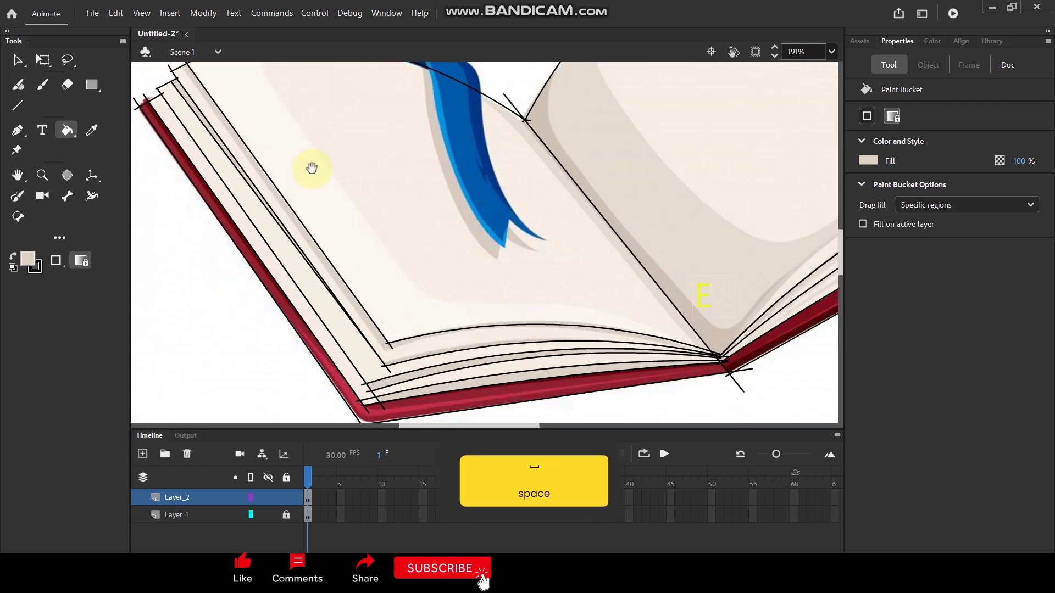
pyautogui.moveTo(308, 167); pyautogui.dragTo(306, 193)
pyautogui.press('n')
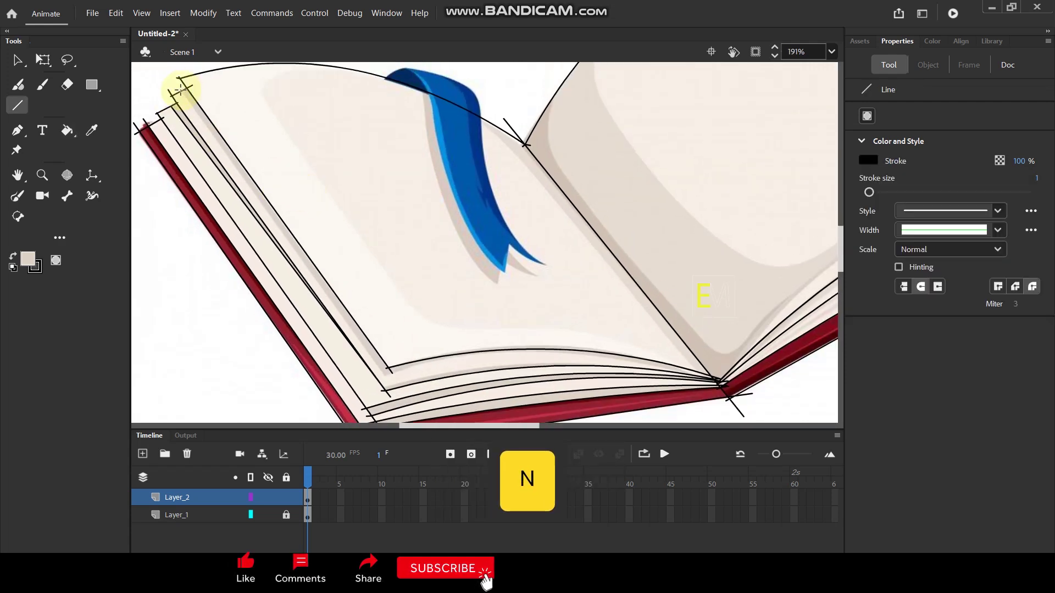
pyautogui.moveTo(179, 86)
pyautogui.mouseDown()
pyautogui.moveTo(306, 302)
pyautogui.moveTo(386, 377)
pyautogui.moveTo(494, 347)
pyautogui.mouseUp()
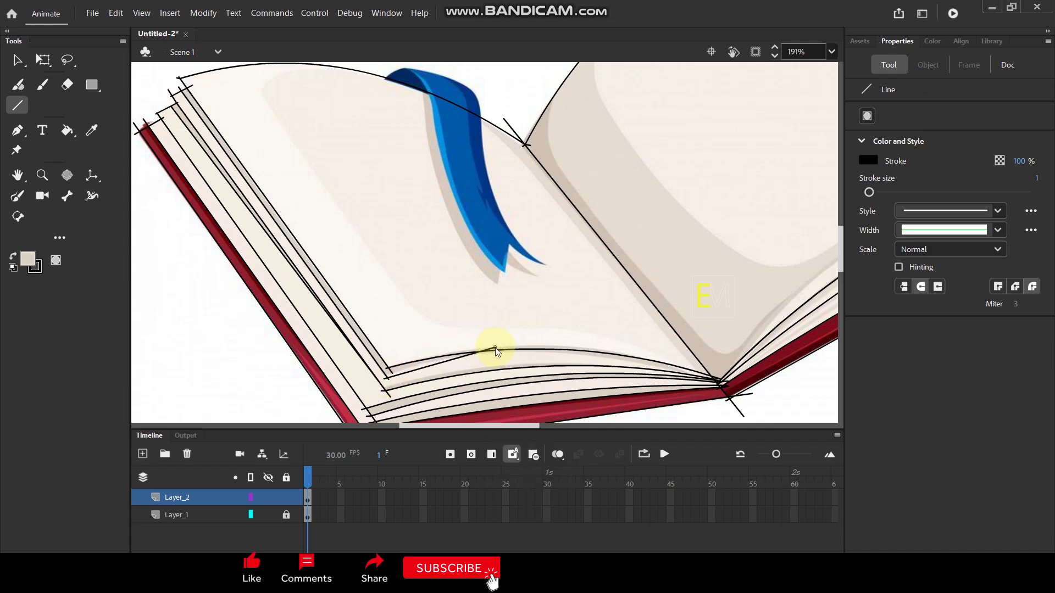
pyautogui.press('k')
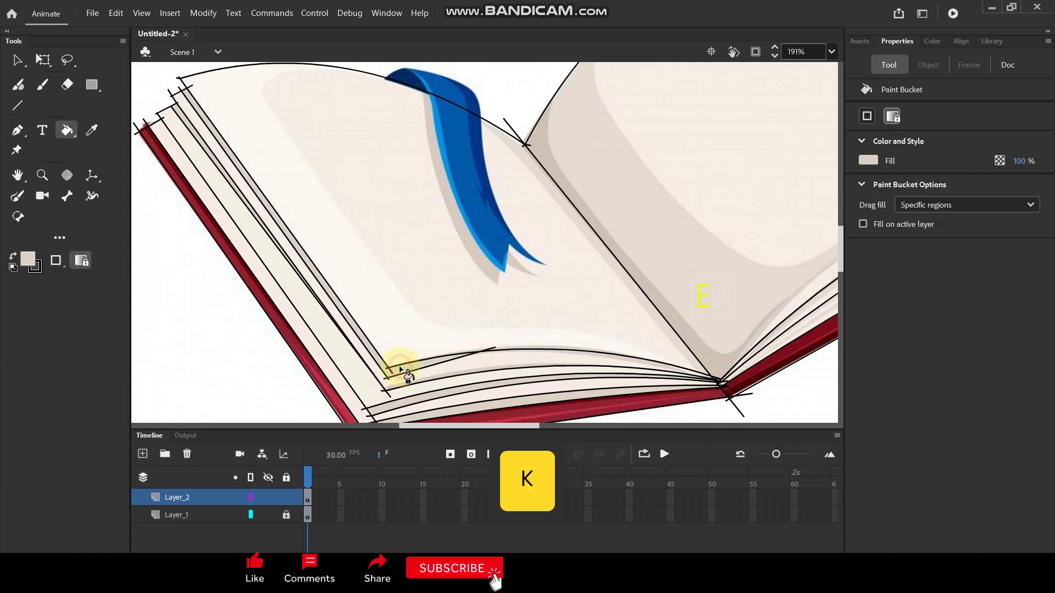
# - Brush the inner contour of the left page's shaded area from its upper edge around to the centre fold
pyautogui.keyDown('ctrl'); pyautogui.scroll(-5, 341, 267); pyautogui.keyUp('ctrl')
pyautogui.keyDown('ctrl'); pyautogui.scroll(3, 446, 278); pyautogui.keyUp('ctrl')
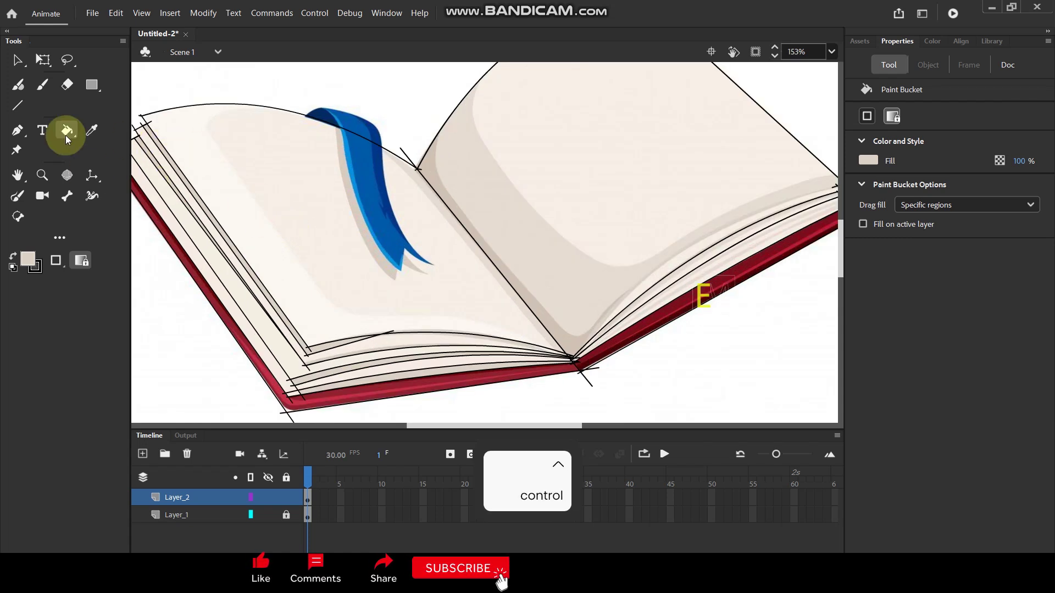
pyautogui.click(17, 195)
pyautogui.moveTo(270, 106); pyautogui.dragTo(229, 112)
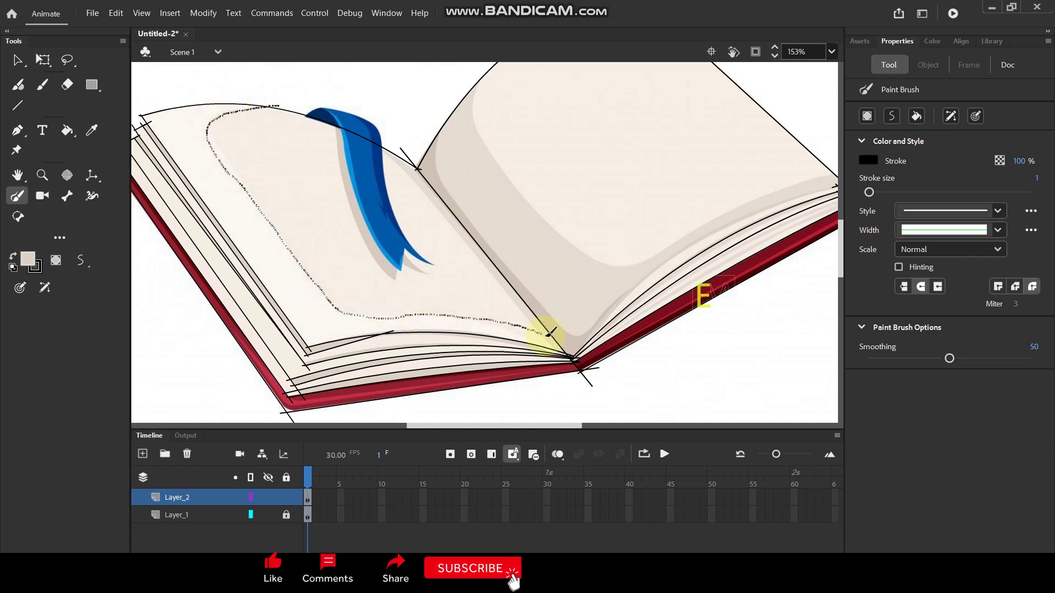
pyautogui.moveTo(565, 343); pyautogui.dragTo(548, 335)
# - Fill the left page's inner area with the sampled beige page tone and its border with the sampled off-white
pyautogui.press('i')
pyautogui.click(448, 283)
pyautogui.click(442, 287)
pyautogui.press('i')
pyautogui.click(279, 269)
pyautogui.click(274, 256)
# - Sample the red of the cover and fill the left cover edge with it
pyautogui.scroll(-1, 400, 308)
pyautogui.scroll(2, 392, 384)
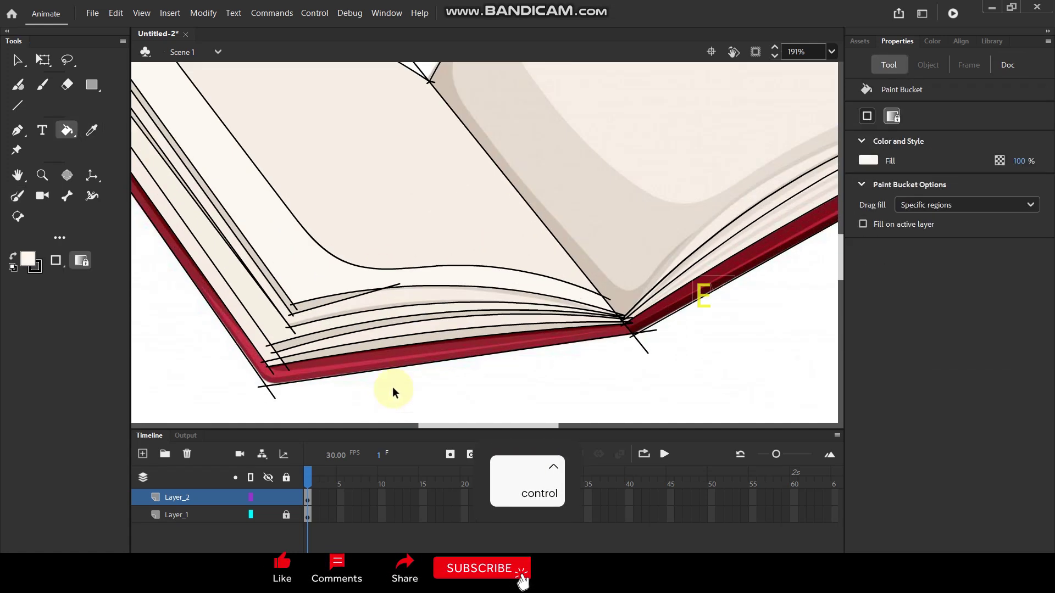
pyautogui.scroll(-1, 392, 376)
pyautogui.scroll(1, 387, 377)
pyautogui.press('i')
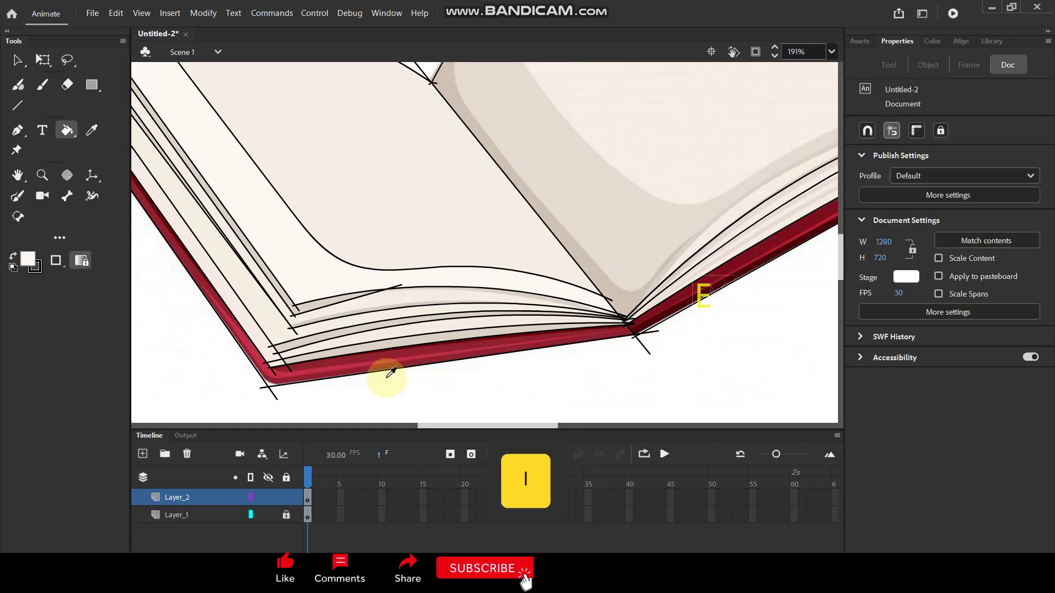
pyautogui.click(433, 343)
pyautogui.click(424, 349)
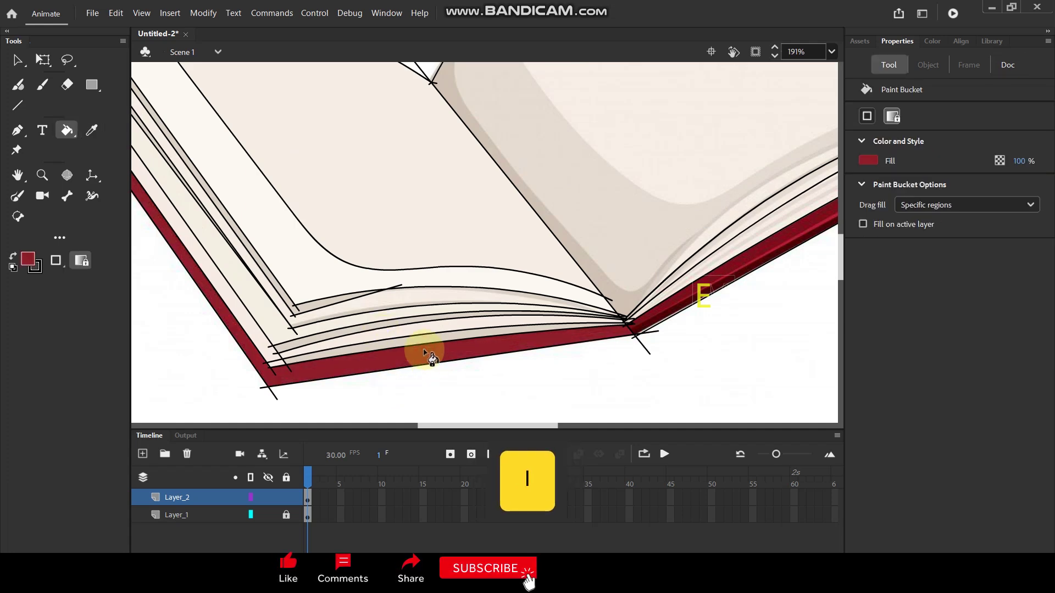
# - Draw a straight line along the right cover edge from the centre fold to the outer corner, splitting it lengthwise
pyautogui.scroll(-2, 440, 343)
pyautogui.scroll(2, 660, 295)
pyautogui.scroll(1, 657, 290)
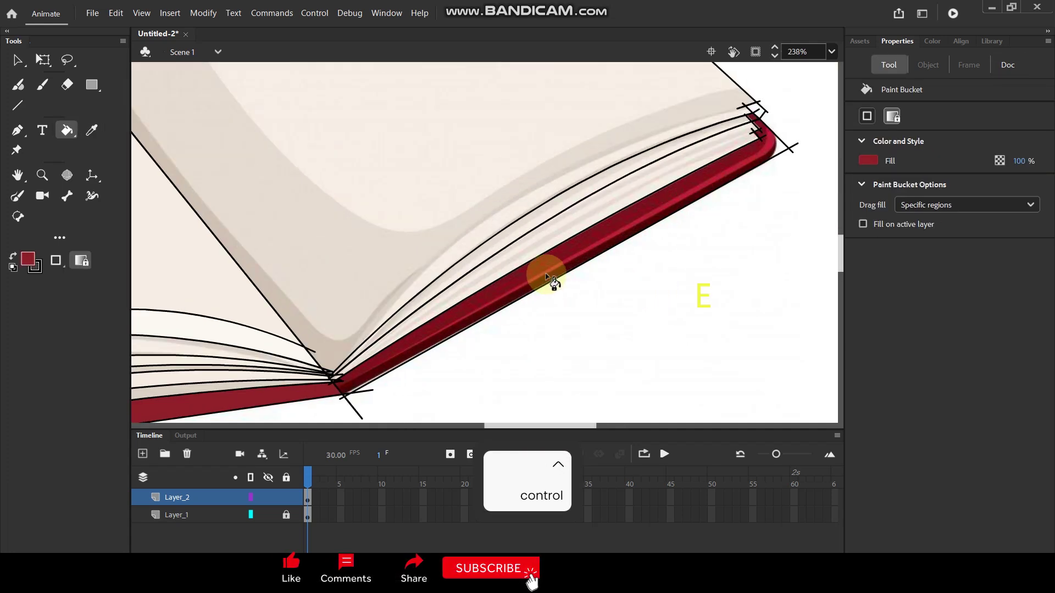
pyautogui.press('n')
pyautogui.moveTo(340, 381); pyautogui.dragTo(783, 142)
# - Fill the lower strip of the right cover edge with the sampled dark maroon and the upper strip with the sampled crimson
pyautogui.press('i')
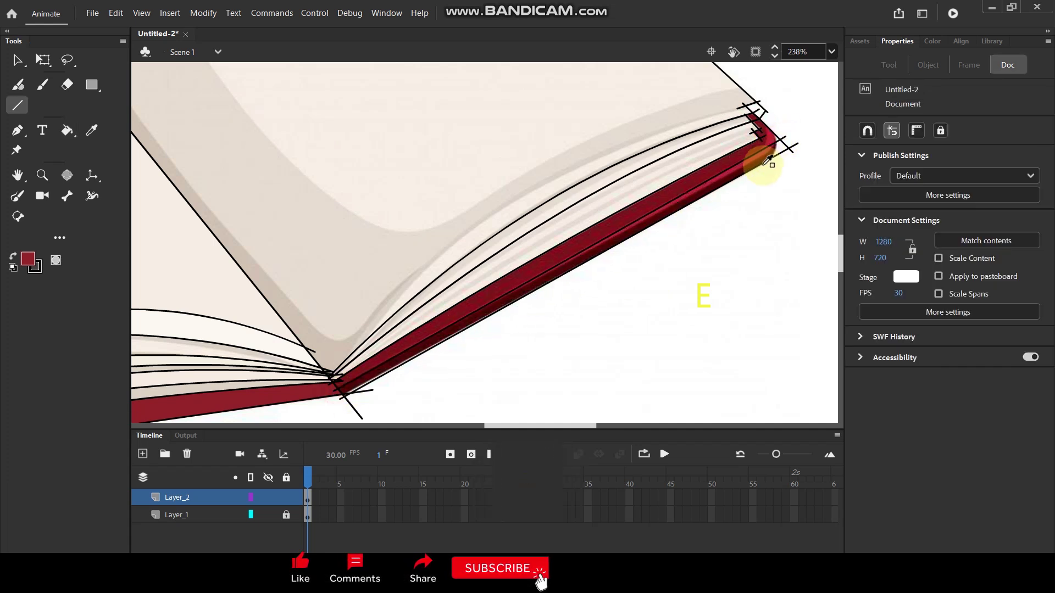
pyautogui.click(755, 167)
pyautogui.click(758, 169)
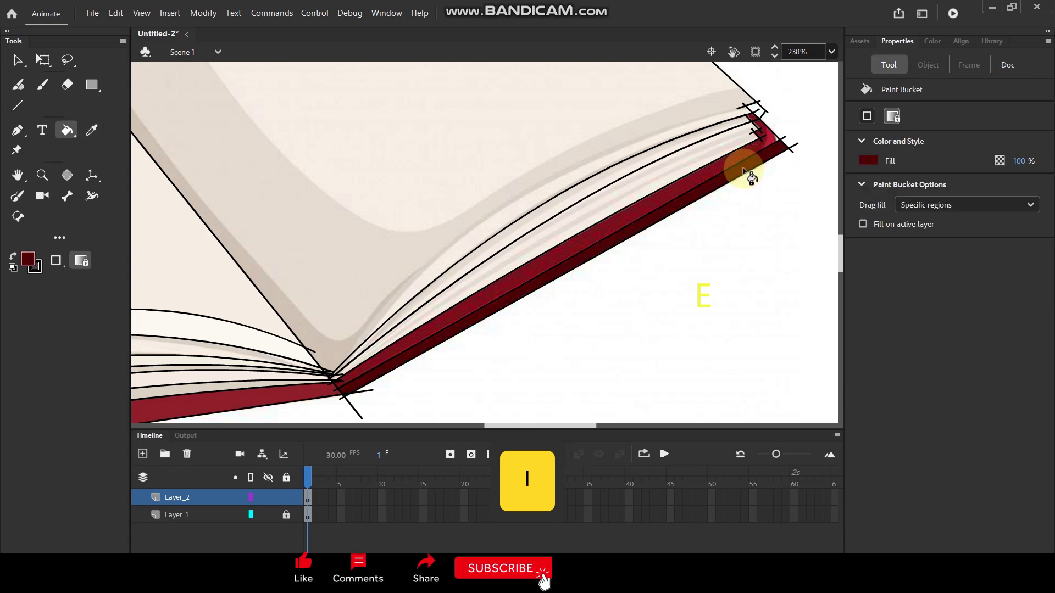
pyautogui.click(717, 166)
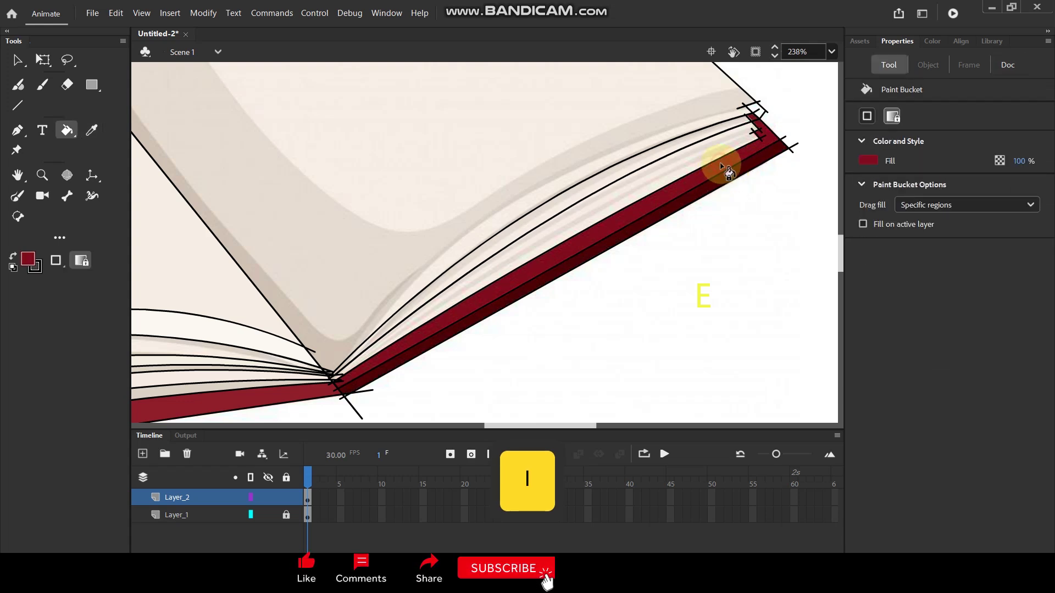
pyautogui.press('i')
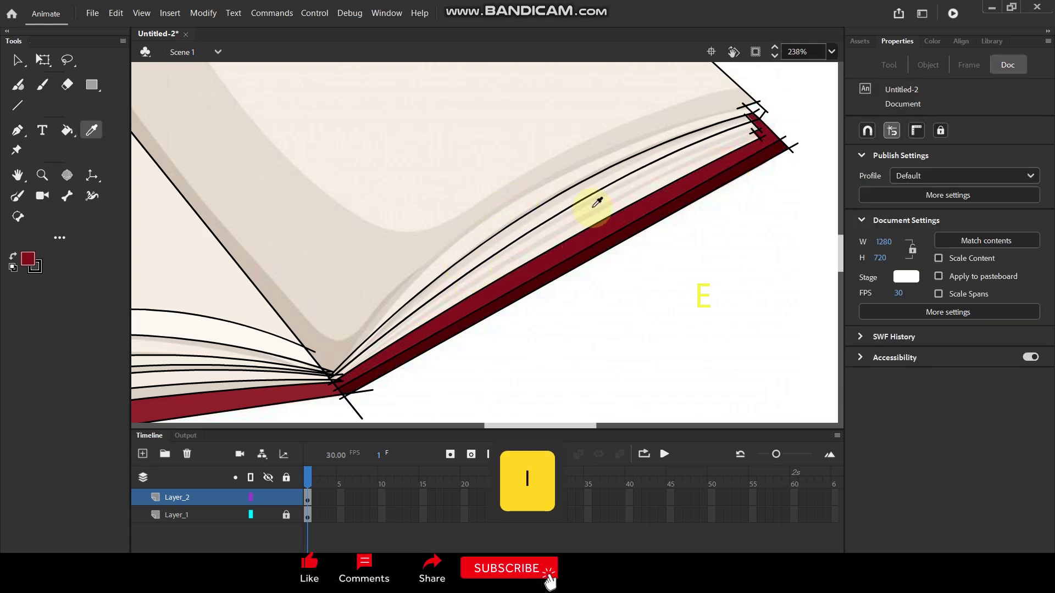
# - Fill the right page block's lower strip with the sampled pale cream and the narrow strip above it with the sampled grey-beige
pyautogui.click(599, 204)
pyautogui.click(606, 209)
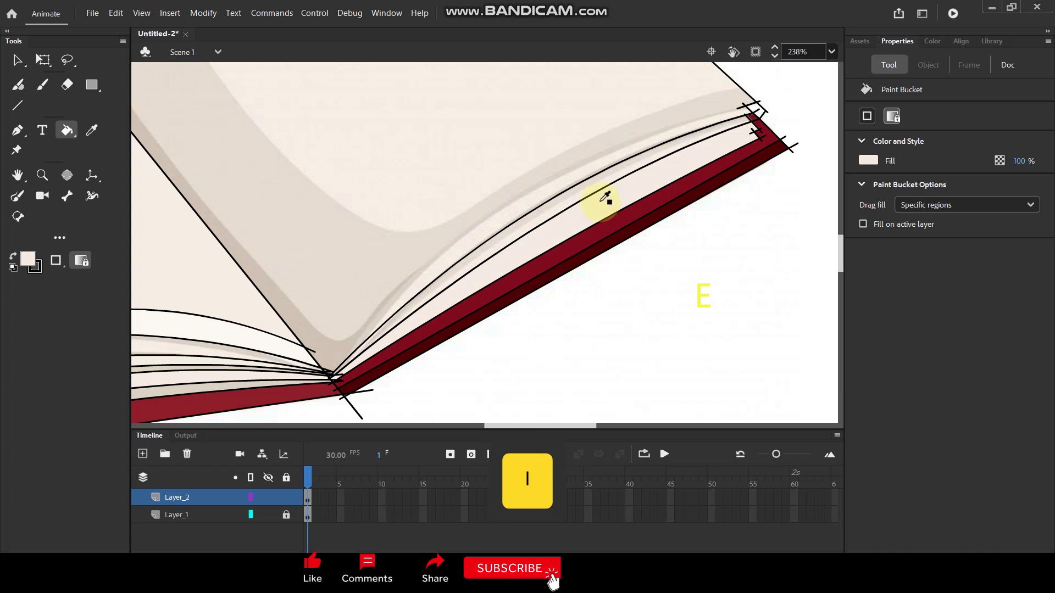
pyautogui.press('i')
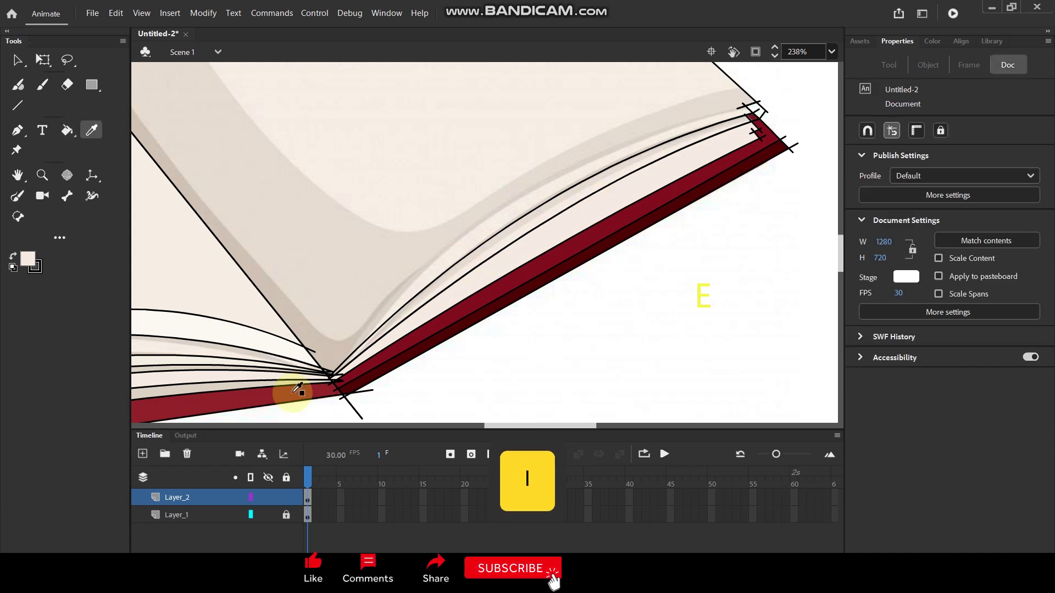
pyautogui.click(234, 387)
pyautogui.click(505, 246)
# - Draw a curved line on the right page along the shadow edge, from the page's upper-left border around to its outer corner
pyautogui.scroll(-3, 550, 219)
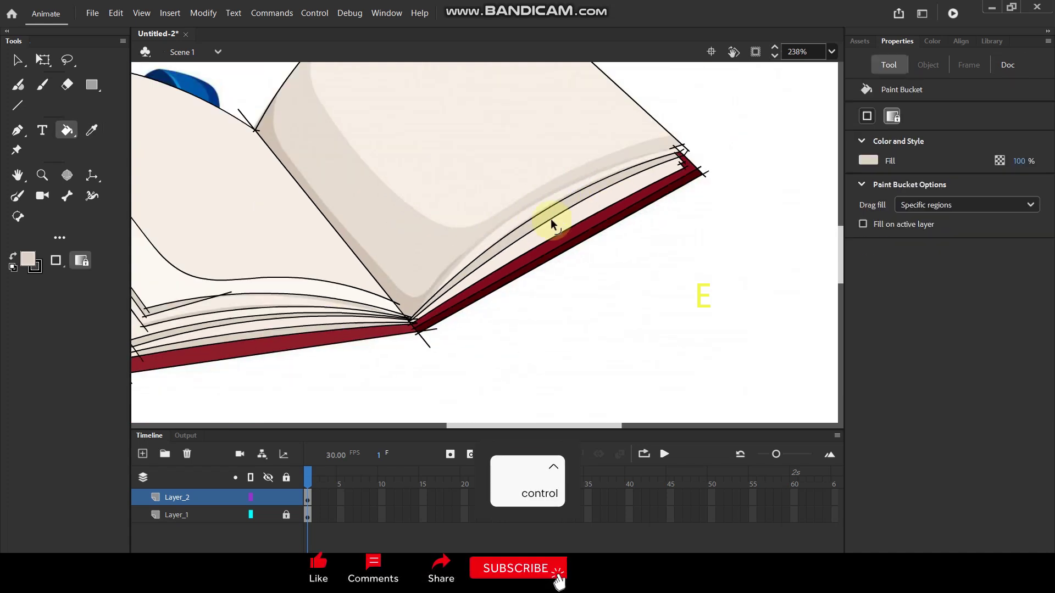
pyautogui.scroll(4, 660, 162)
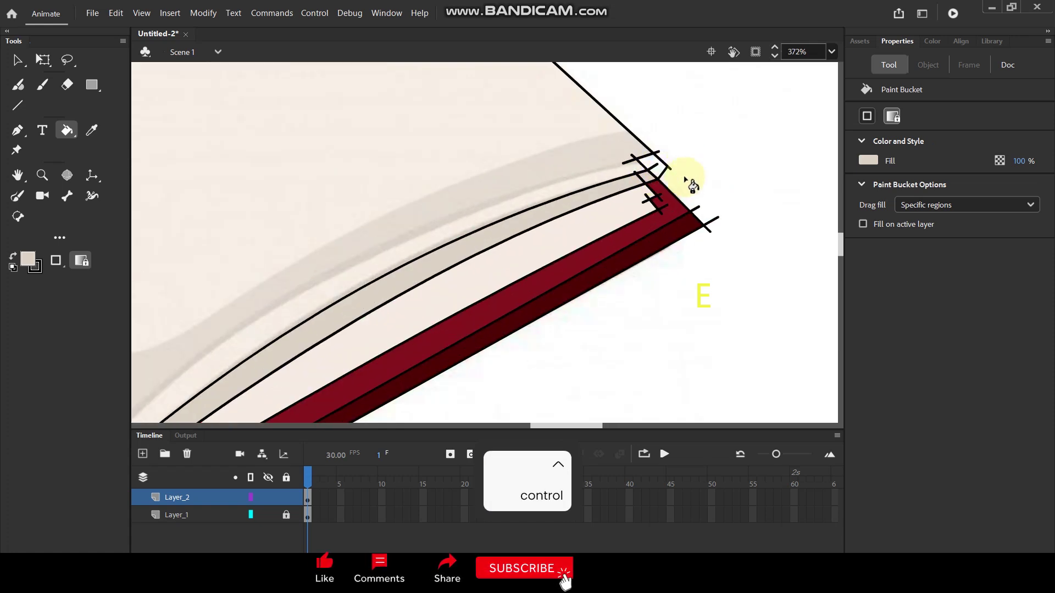
pyautogui.scroll(-5, 693, 179)
pyautogui.moveTo(528, 163); pyautogui.dragTo(518, 190)
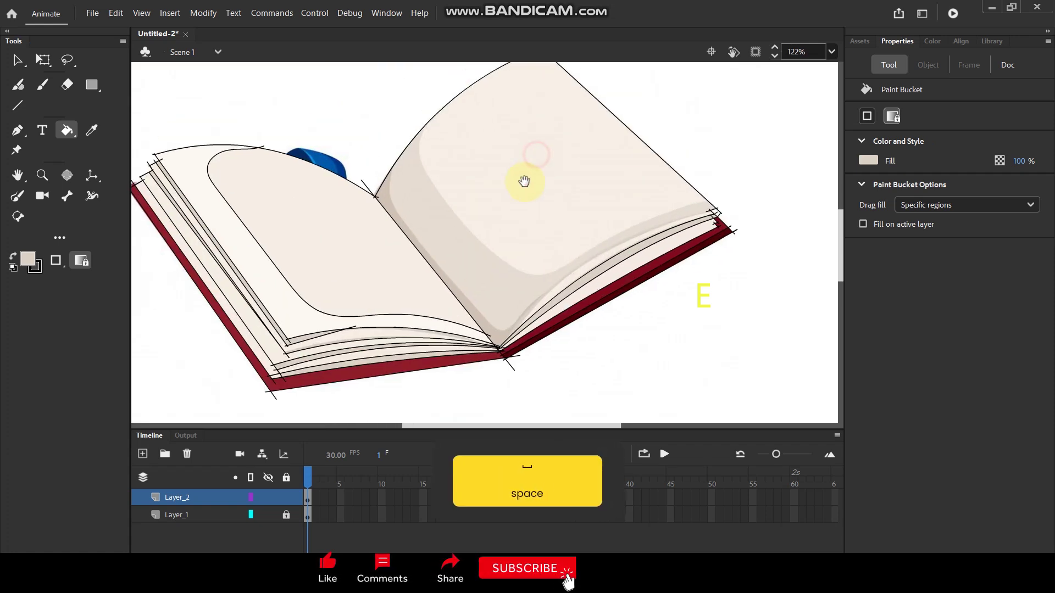
pyautogui.press('i')
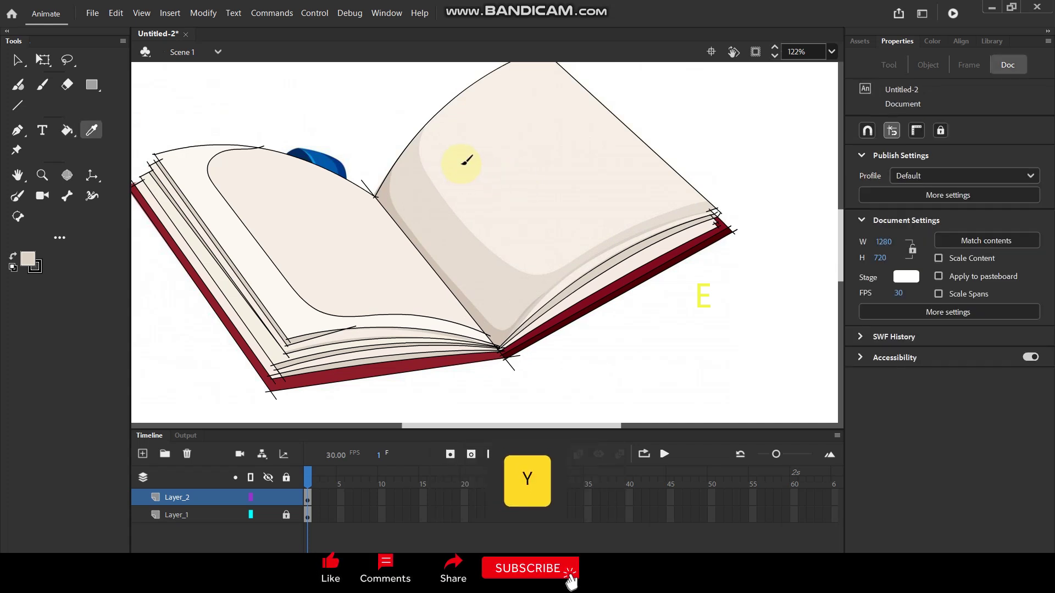
pyautogui.press('y')
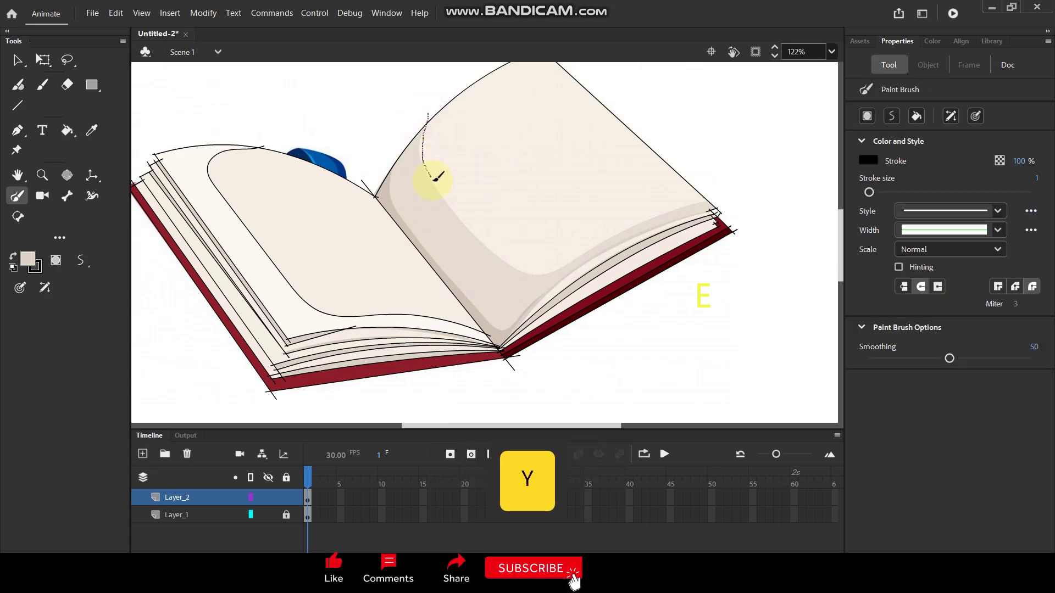
pyautogui.moveTo(557, 265); pyautogui.dragTo(613, 238)
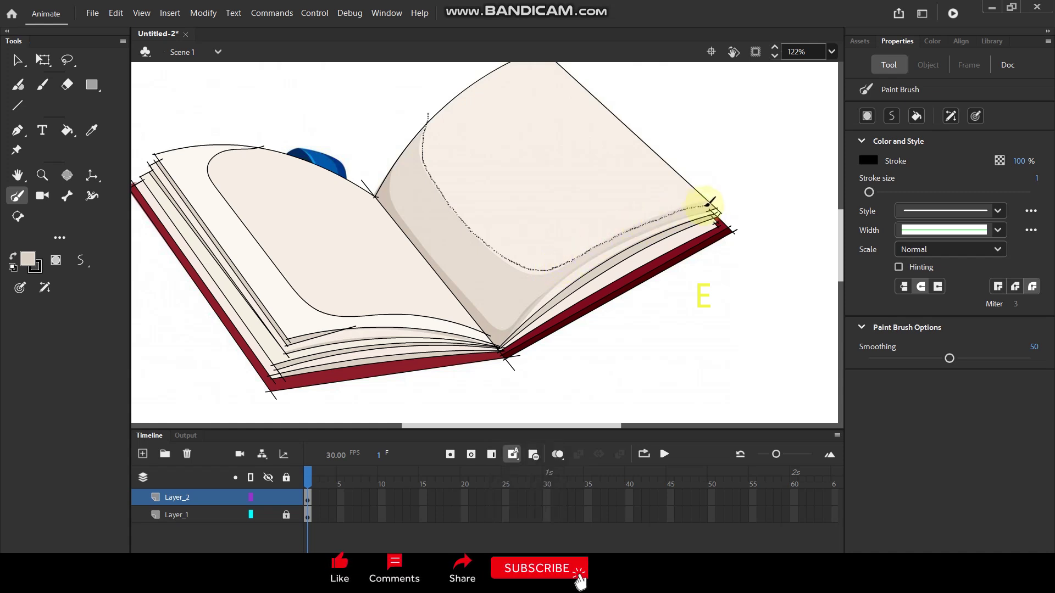
pyautogui.moveTo(722, 203); pyautogui.dragTo(724, 202)
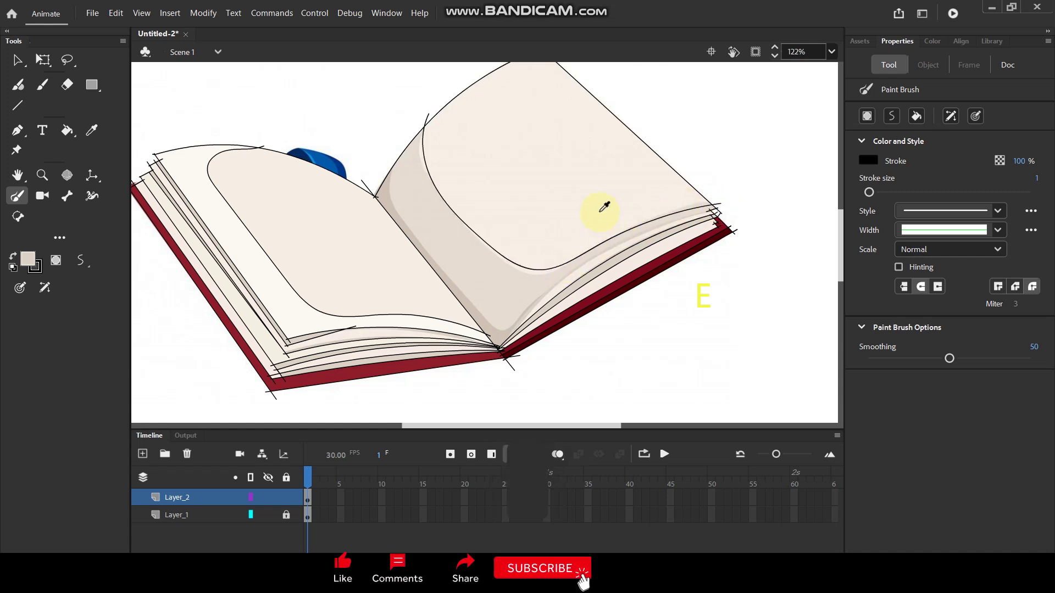
# - Fill the right page's inner area with its sampled light cream and the shadow area beside the fold with the sampled beige
pyautogui.press('i')
pyautogui.click(605, 208)
pyautogui.press('i')
pyautogui.click(466, 266)
pyautogui.click(470, 266)
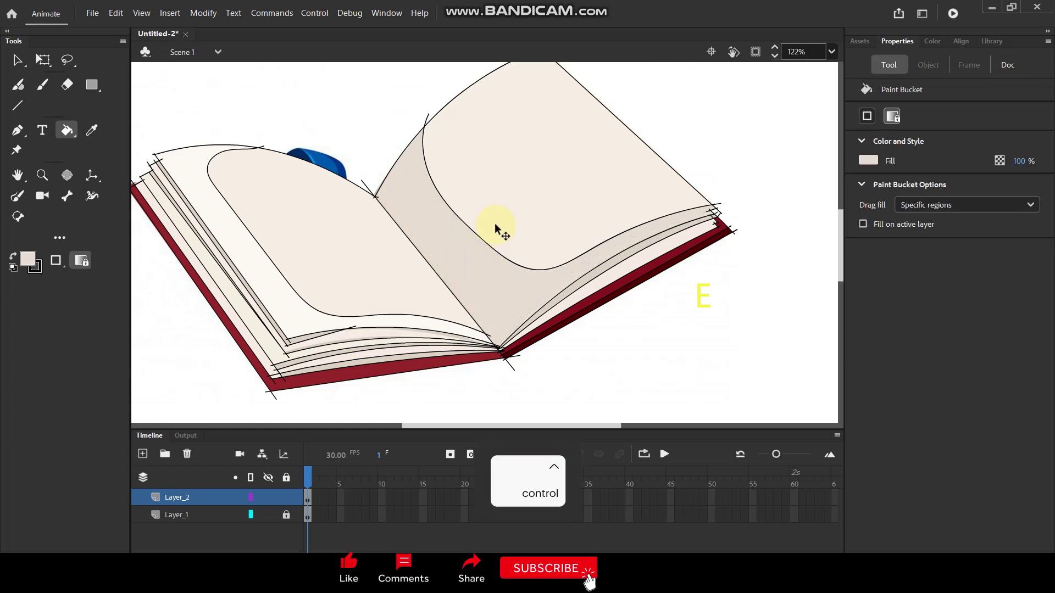
# - Draw a slightly curved line beside the centre fold, from its upper end down to the spine, enclosing a narrow strip
pyautogui.hscroll(-1, 497, 228)
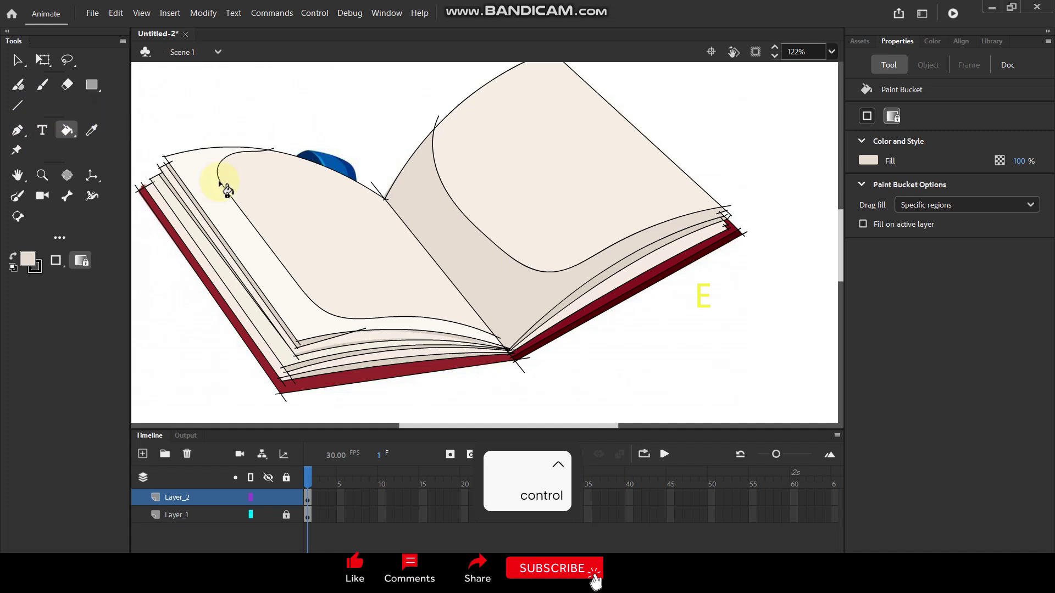
pyautogui.click(18, 196)
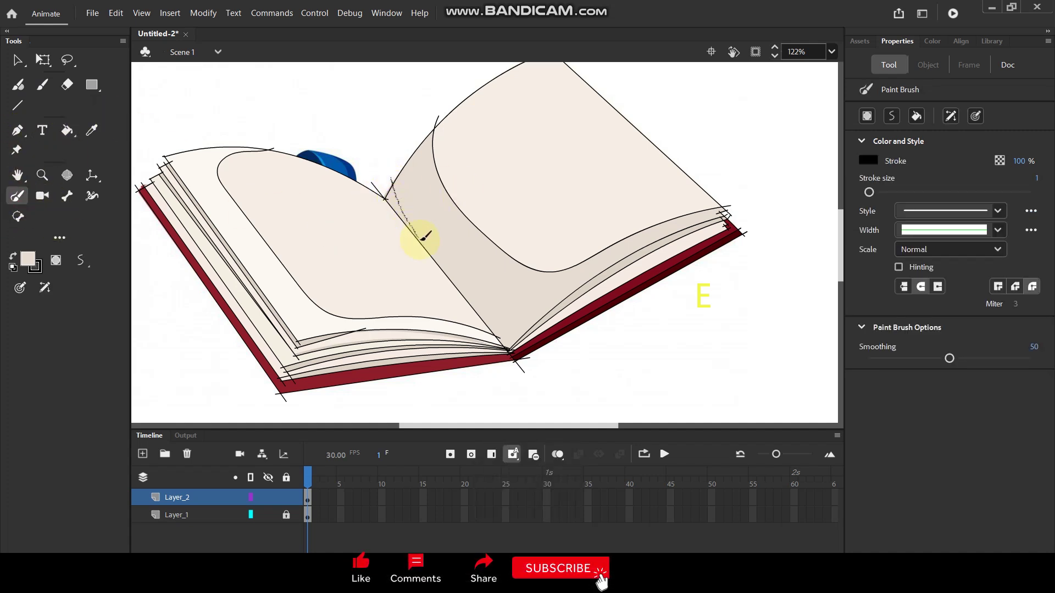
pyautogui.moveTo(505, 331); pyautogui.dragTo(511, 345)
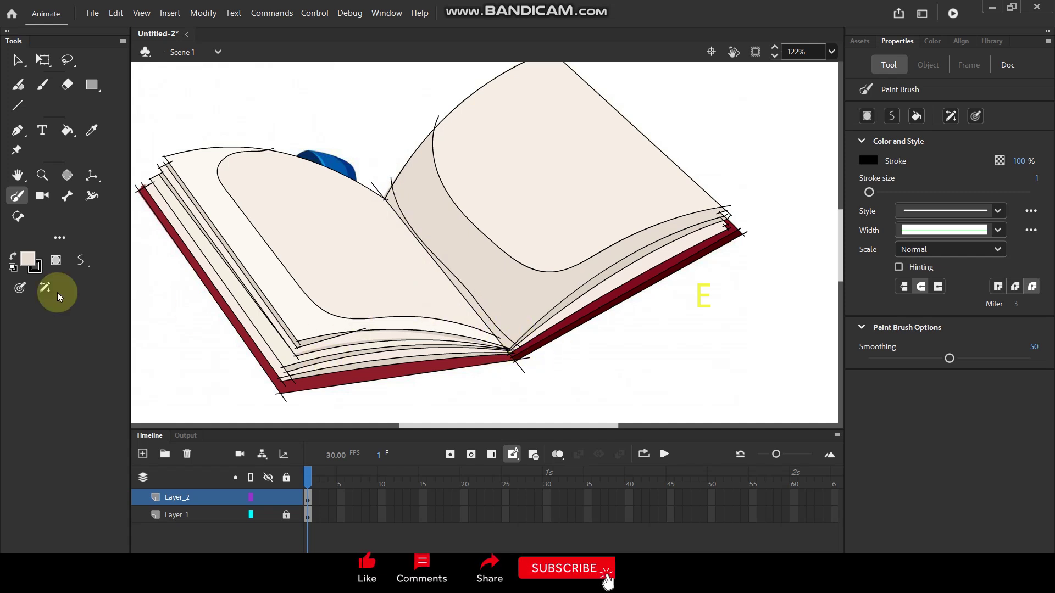
# - Mix a darker beige fill colour, #D7CEC3, and fill the narrow strip along the centre fold with it
pyautogui.click(27, 259)
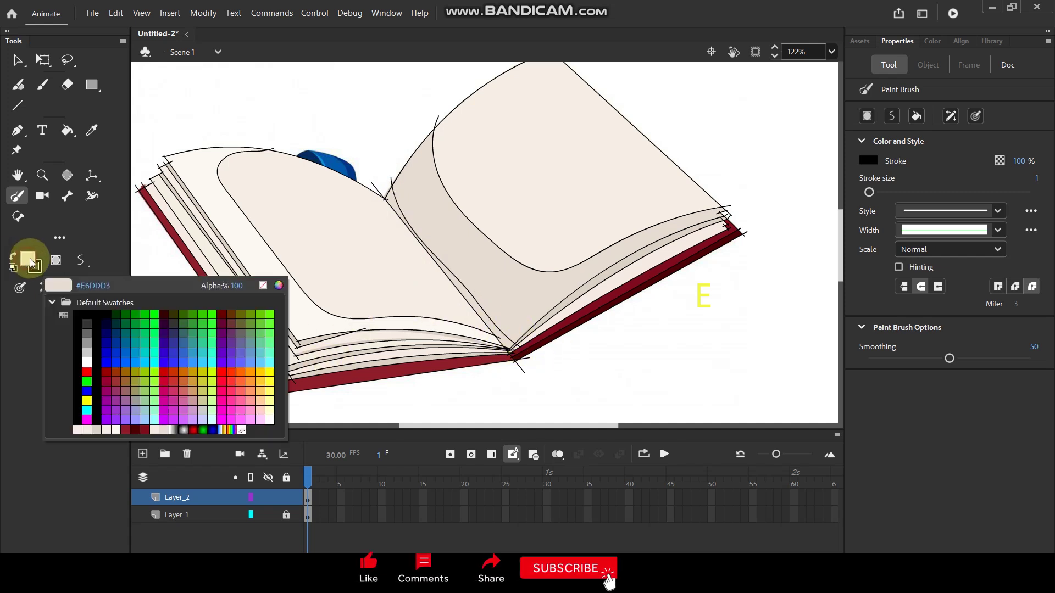
pyautogui.click(277, 286)
pyautogui.click(381, 217)
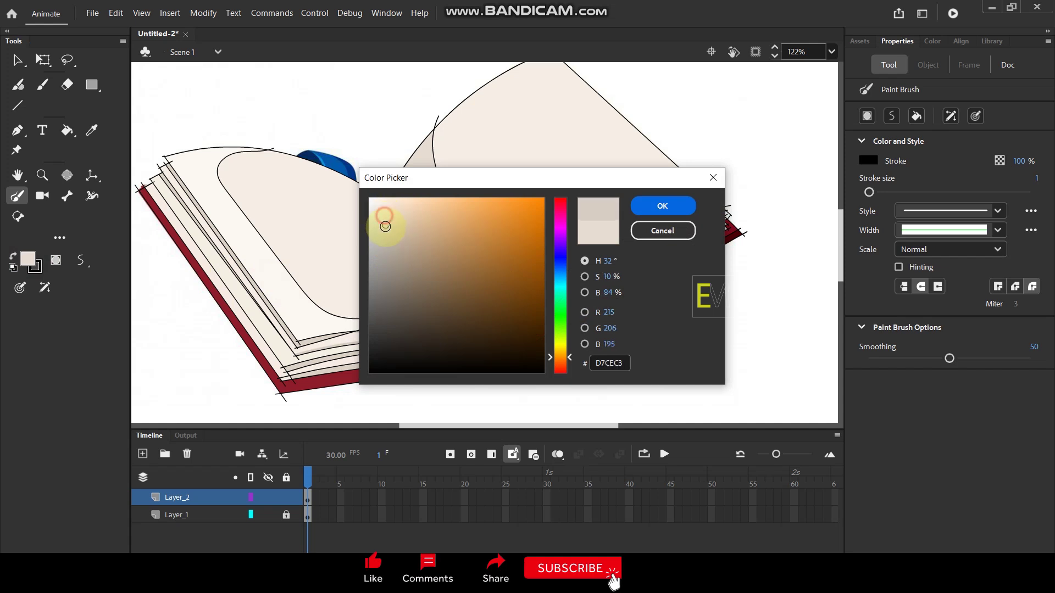
pyautogui.click(648, 207)
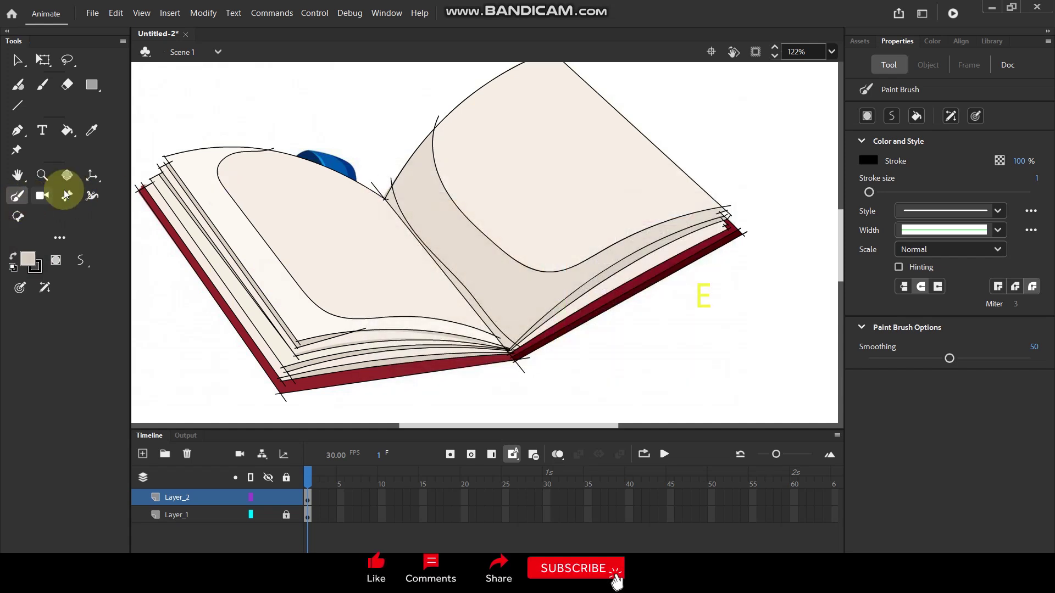
pyautogui.press('k')
pyautogui.click(467, 299)
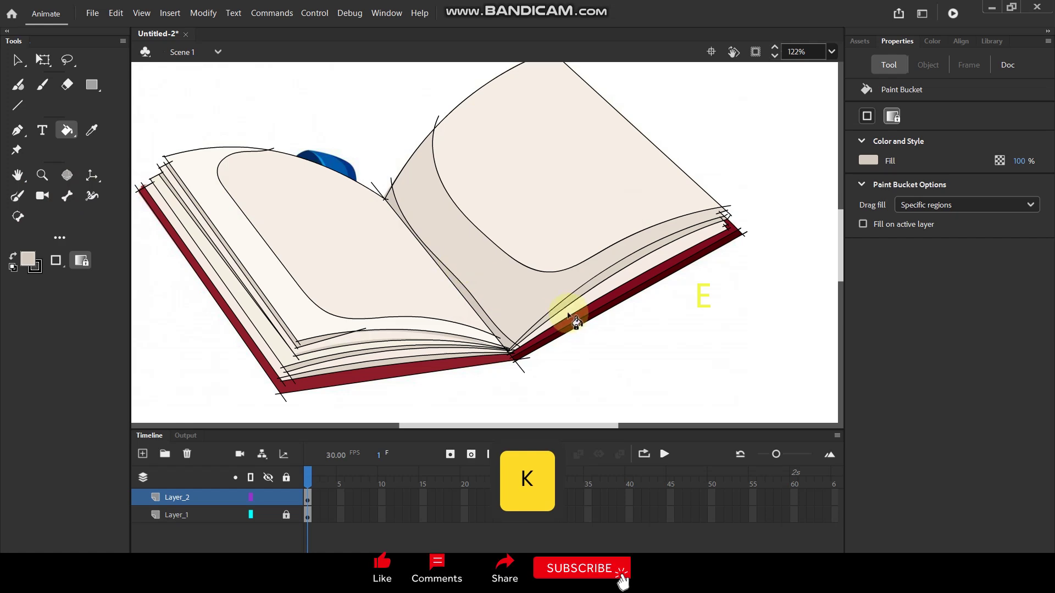
# - Move the whole traced book off the reference image to compare the two, and undo the move
pyautogui.click(18, 60)
pyautogui.scroll(-3, 427, 210)
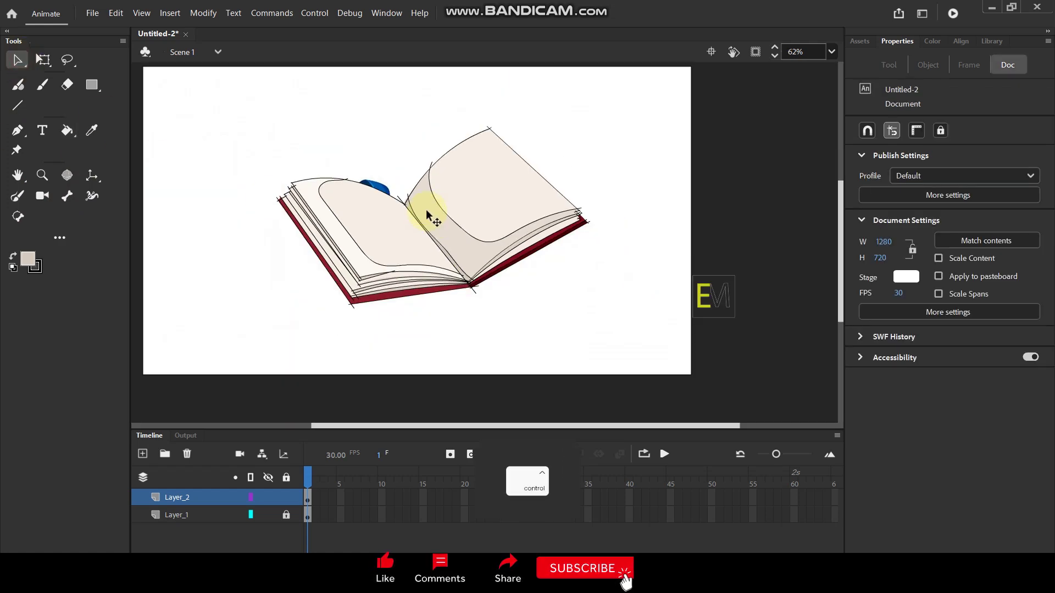
pyautogui.moveTo(233, 128); pyautogui.dragTo(560, 291)
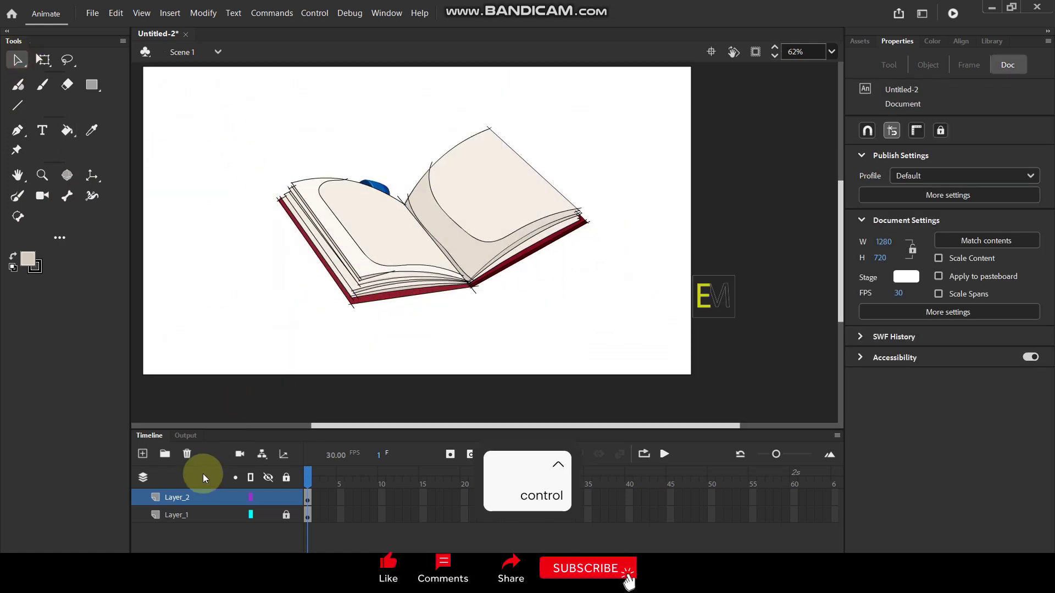
pyautogui.click(208, 503)
pyautogui.moveTo(405, 259); pyautogui.dragTo(559, 314)
pyautogui.click(565, 117)
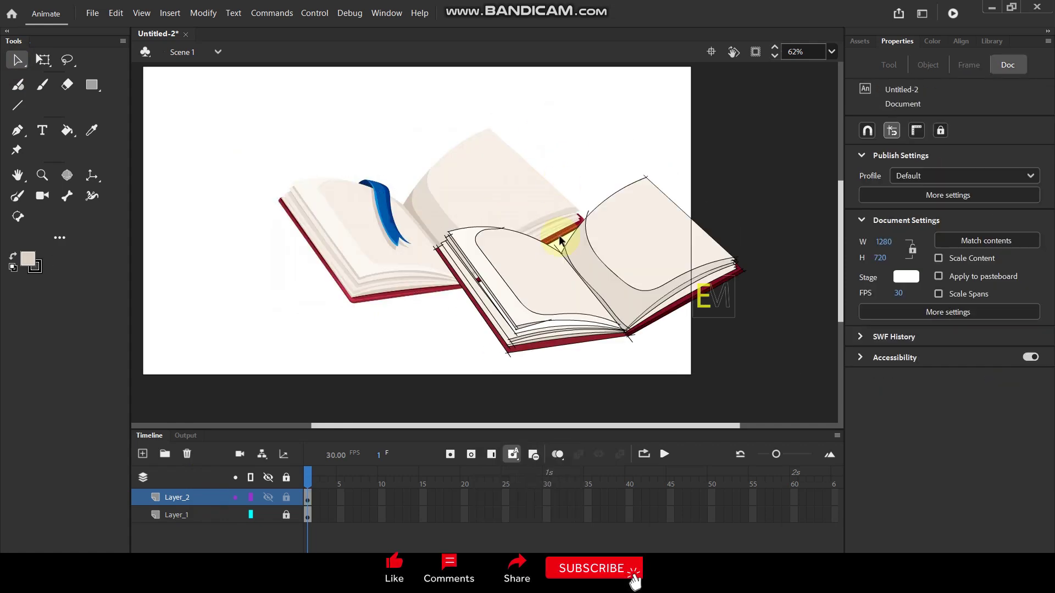
pyautogui.hotkey('ctrl', 'z')
pyautogui.hotkey('ctrl', 'z')
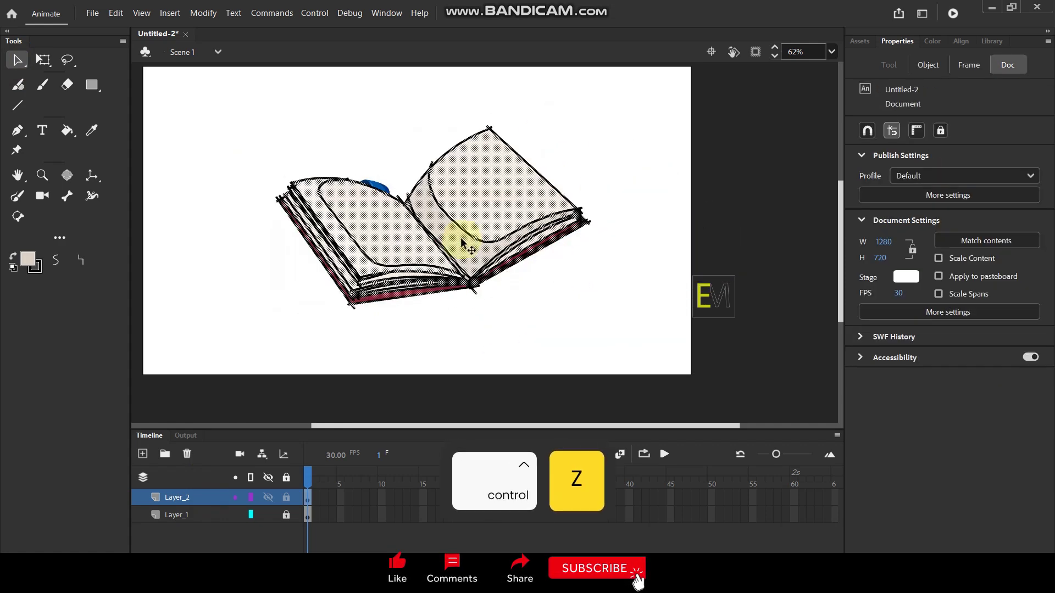
# - Remove the black outlines from the traced book and hide the reference layer Layer_1
pyautogui.click(312, 220)
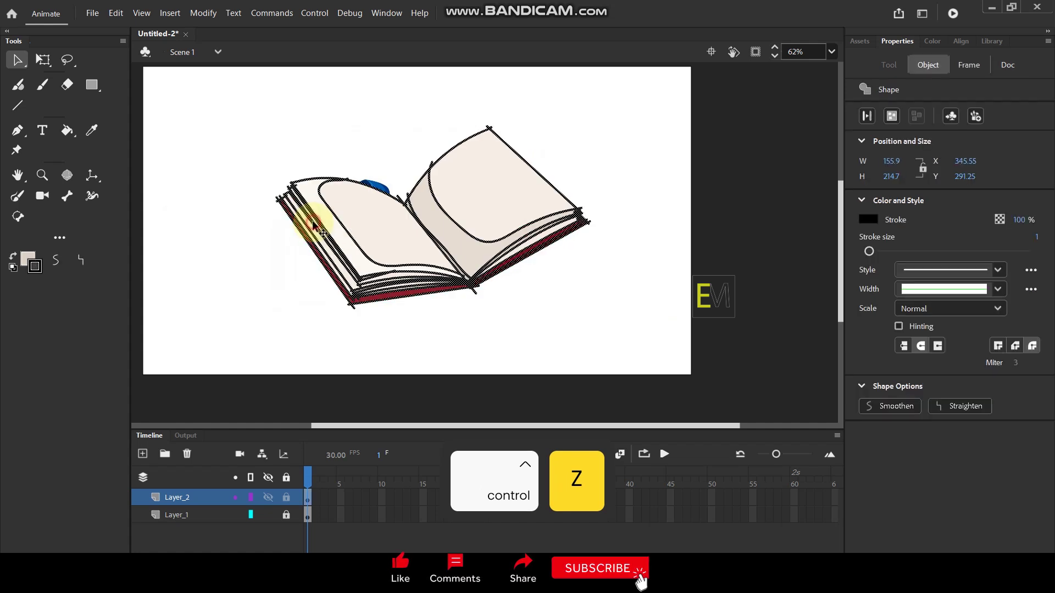
pyautogui.press('Escape')
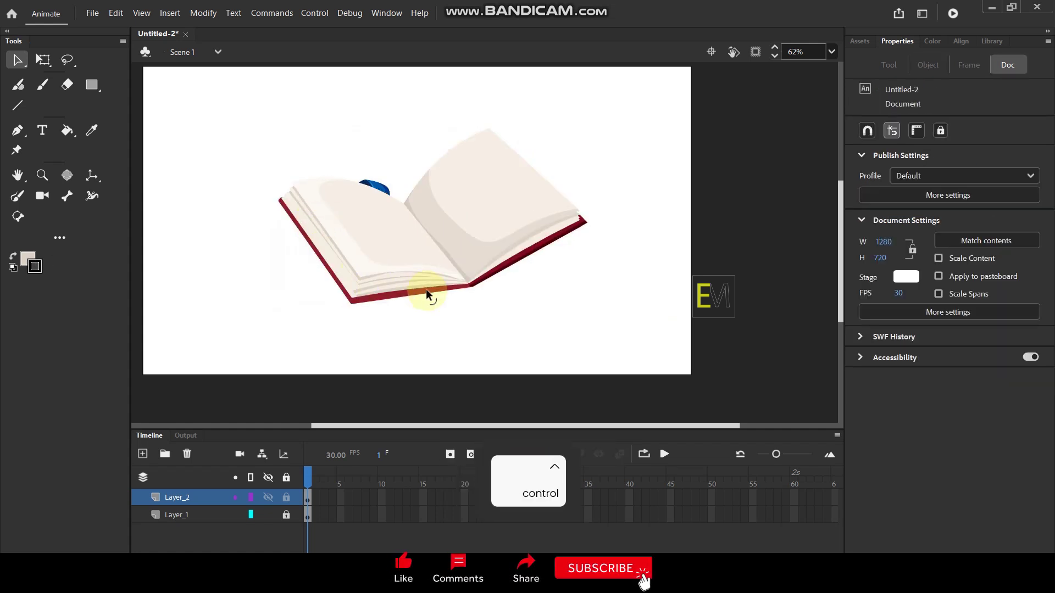
pyautogui.scroll(3, 426, 289)
pyautogui.scroll(-3, 522, 265)
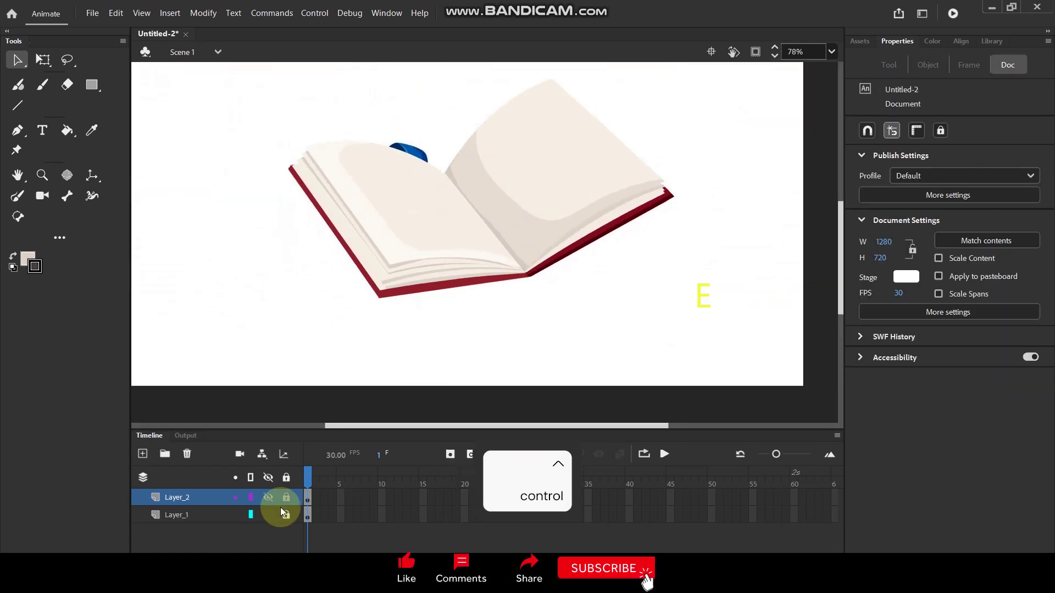
pyautogui.click(267, 515)
pyautogui.click(268, 515)
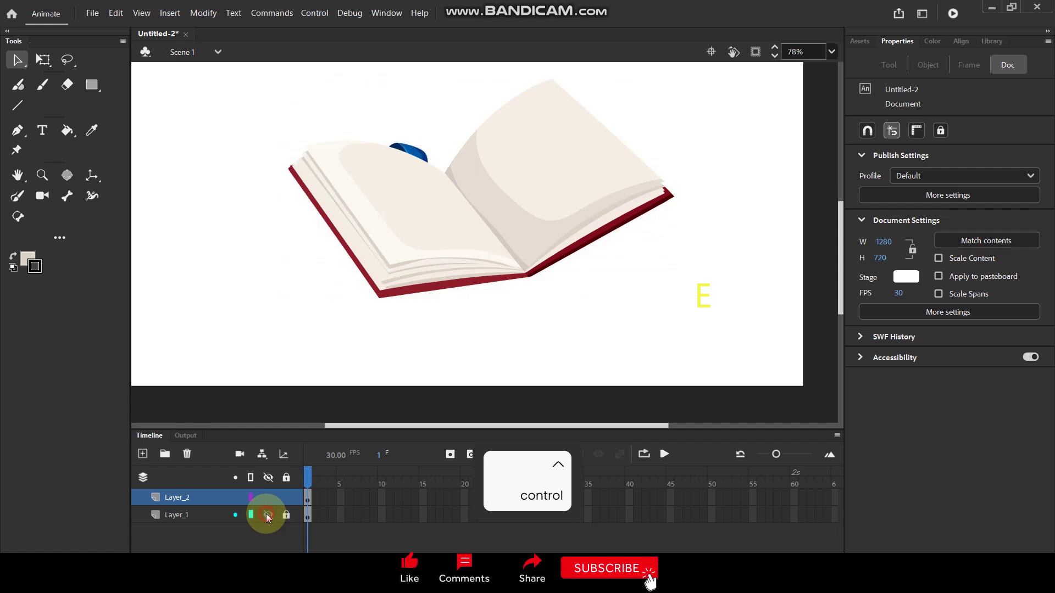
pyautogui.click(267, 514)
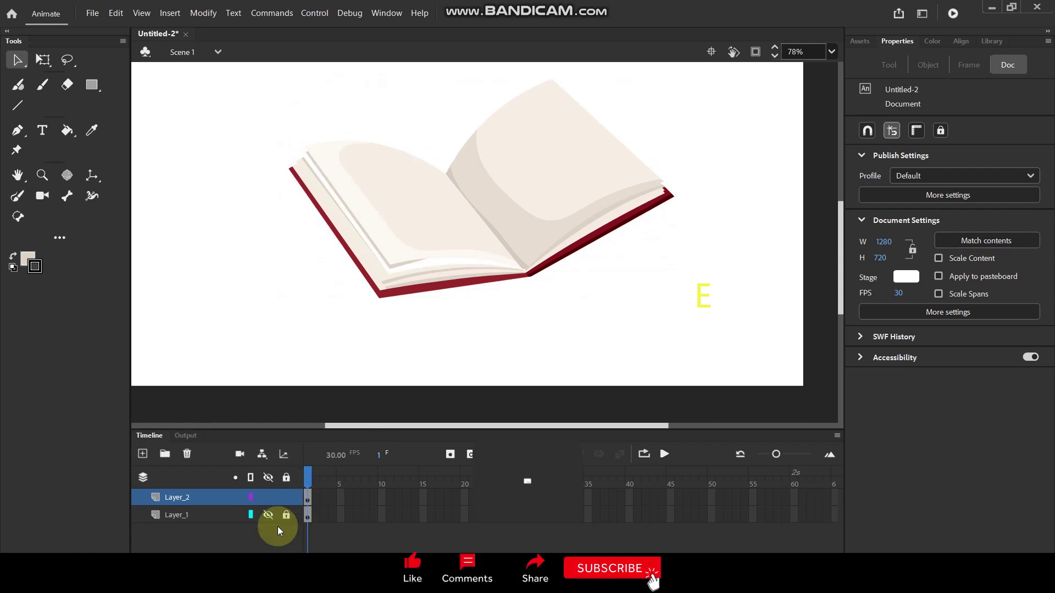
# - Sample the page-edge cream and the fold's darker beige, and try to fill the white band under the left page
pyautogui.scroll(3, 434, 290)
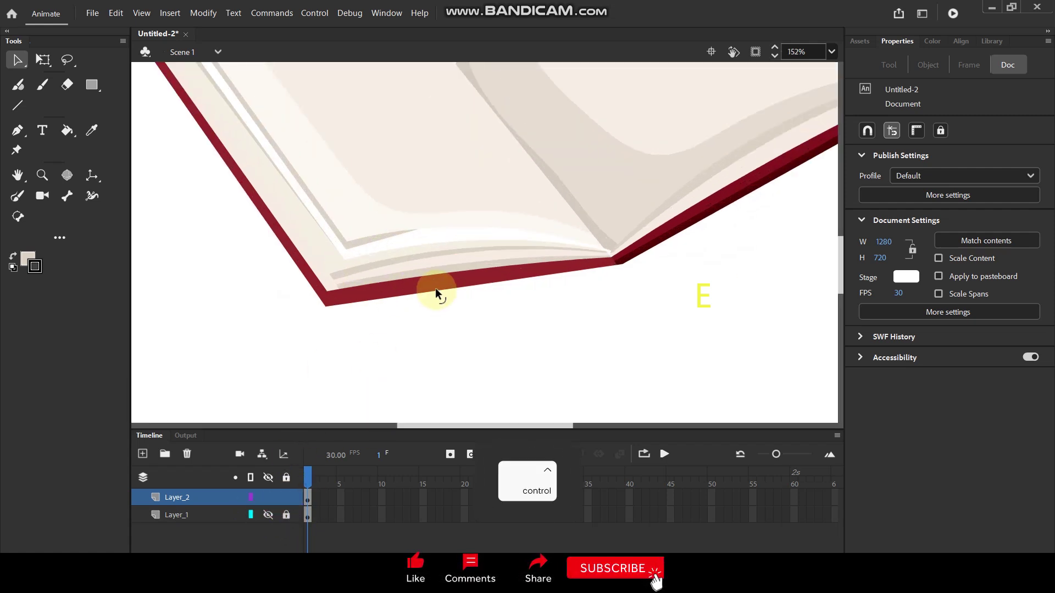
pyautogui.press('i')
pyautogui.press('i')
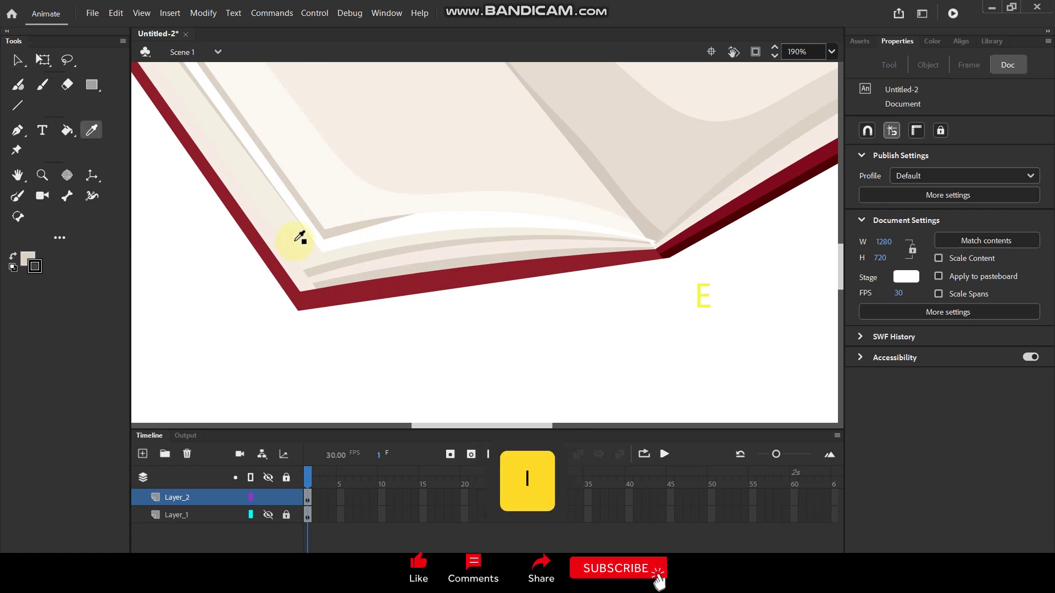
pyautogui.click(297, 235)
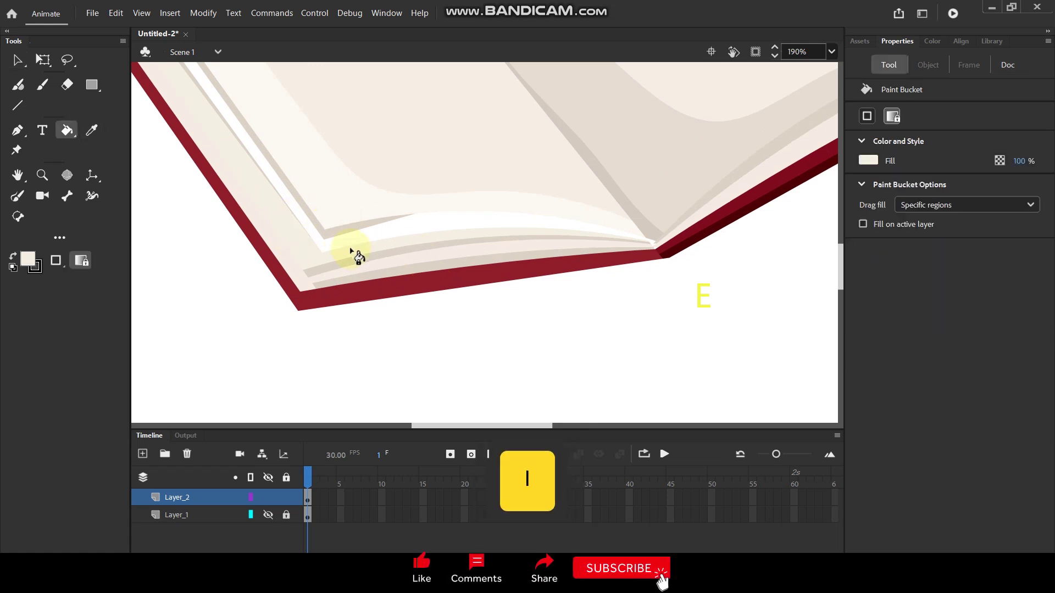
pyautogui.press('i')
pyautogui.click(615, 188)
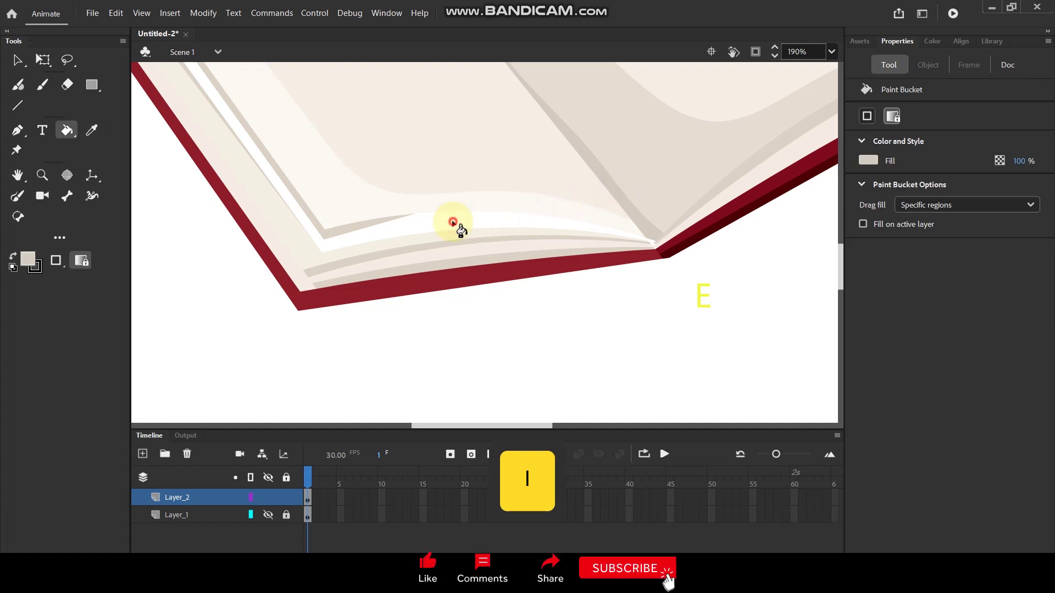
# - Undo the layer hiding and outline removal, and fill the empty band under the left page with the sampled darker beige
pyautogui.hotkey('ctrl', 'z')
pyautogui.hotkey('ctrl', 'z')
pyautogui.hotkey('ctrl', 'z')
pyautogui.hotkey('ctrl', 'z')
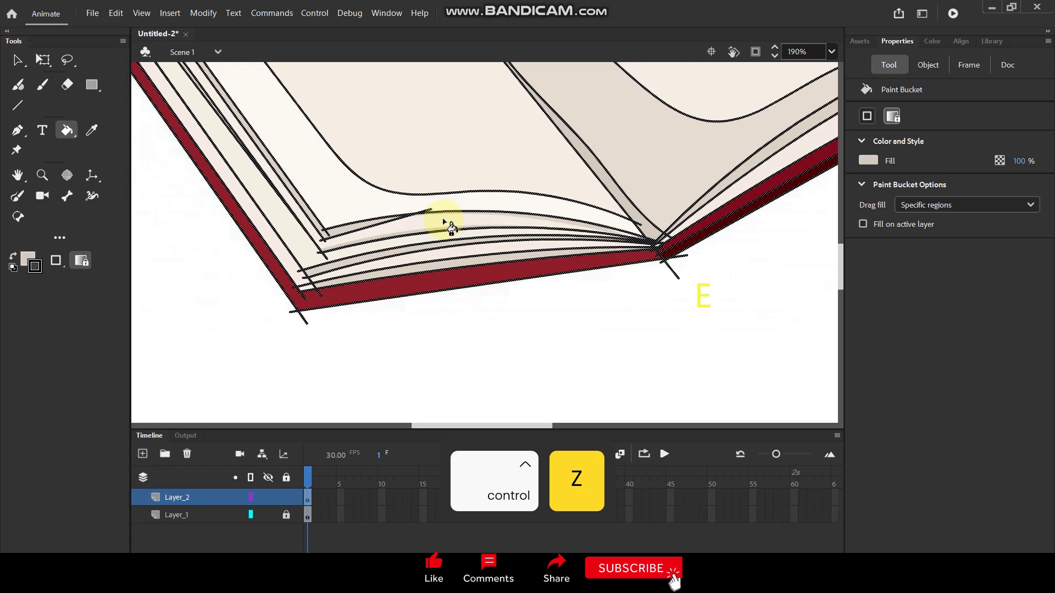
pyautogui.hotkey('ctrl', 'z')
pyautogui.click(18, 62)
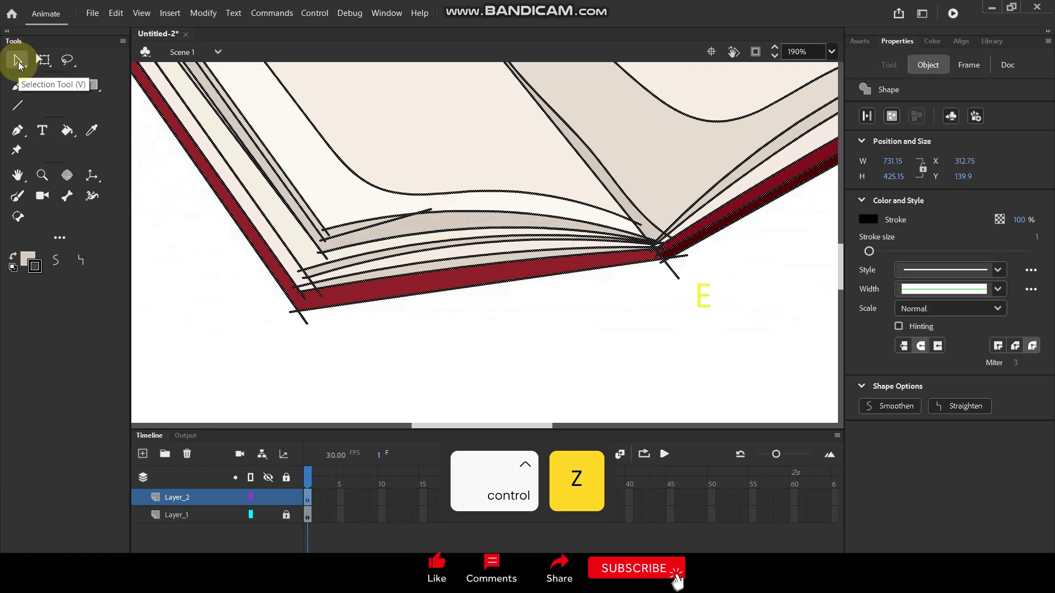
pyautogui.click(212, 292)
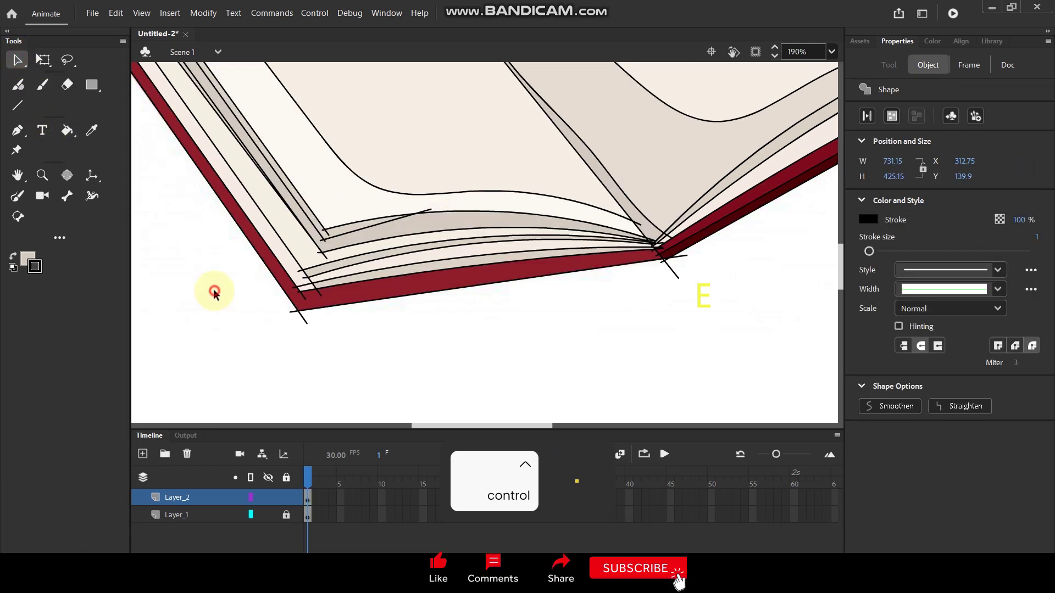
# - Select all the connected black outlines of the book and delete them, keeping only the colour fills
pyautogui.doubleClick(374, 226)
pyautogui.press('Delete')
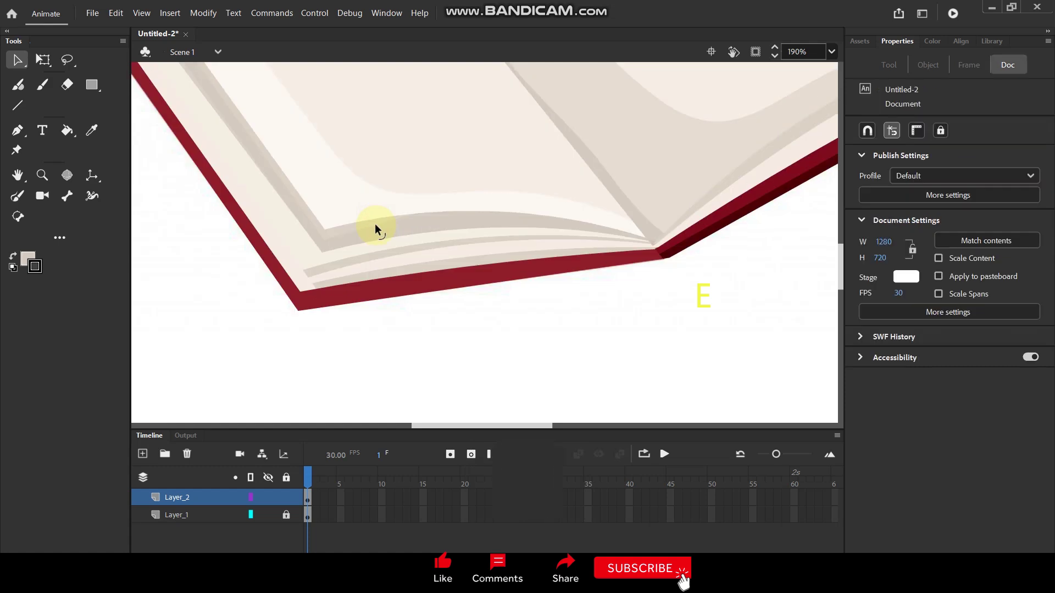
pyautogui.scroll(-5, 436, 252)
pyautogui.scroll(3, 509, 271)
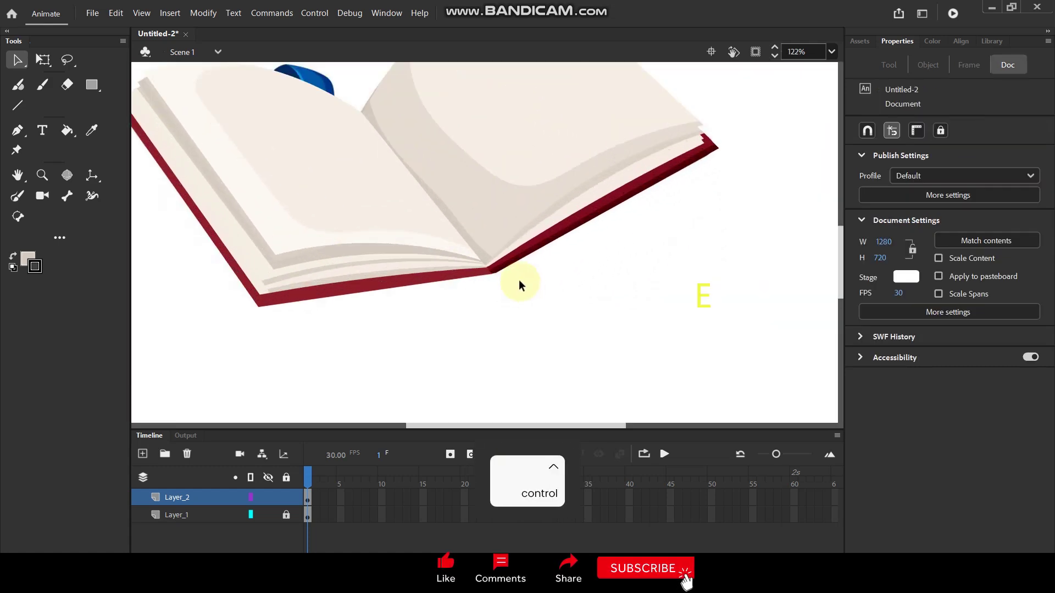
# - Select all the artwork on Layer_2 and move the traced book right, off the reference image
pyautogui.click(203, 495)
pyautogui.moveTo(393, 215); pyautogui.dragTo(605, 223)
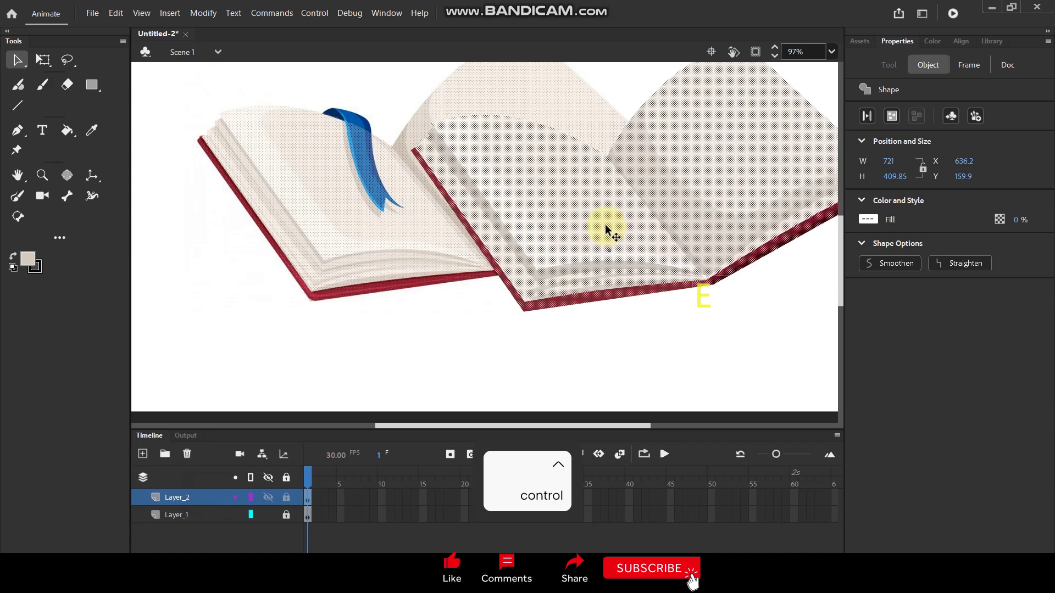
pyautogui.press('space')
pyautogui.moveTo(430, 299); pyautogui.dragTo(306, 294)
pyautogui.click(341, 306)
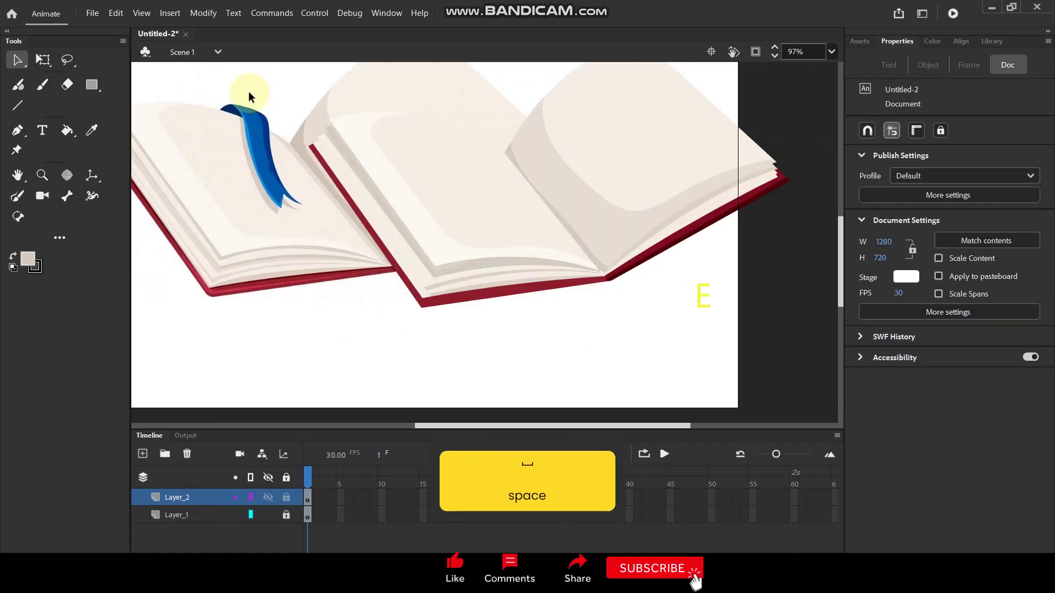
# - Fill the small white gaps where the pages meet at the spine with the sampled fold beige and page-edge cream
pyautogui.keyDown('ctrl'); pyautogui.scroll(10, 609, 280); pyautogui.keyUp('ctrl')
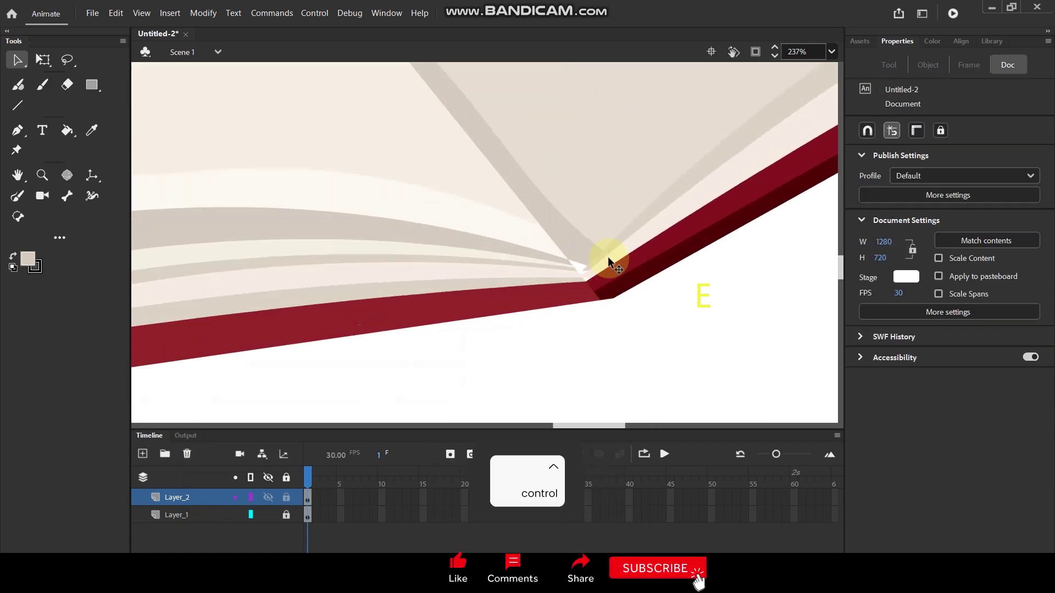
pyautogui.press('i')
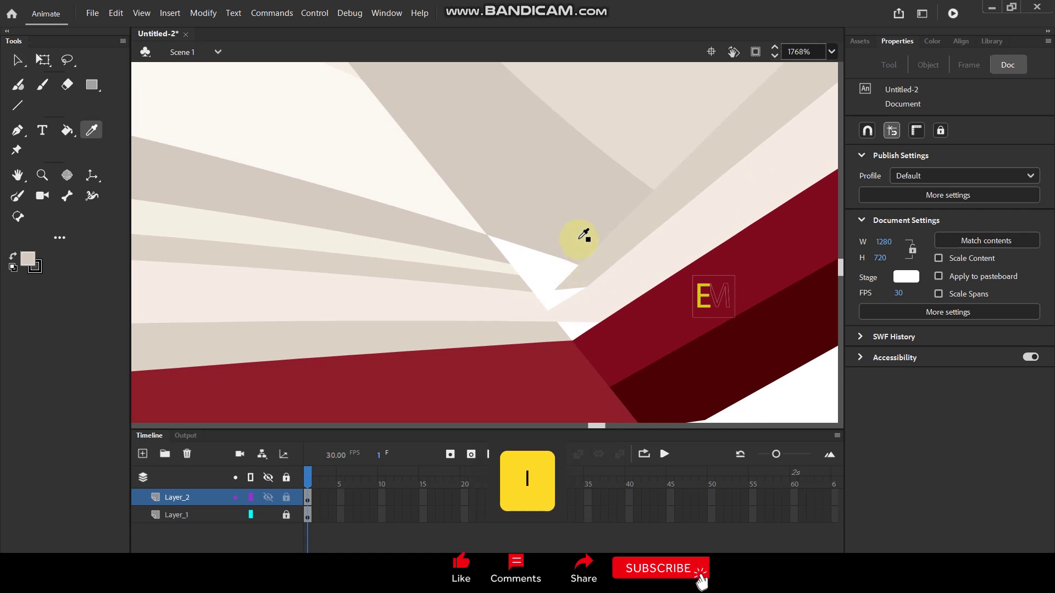
pyautogui.click(577, 237)
pyautogui.click(544, 276)
pyautogui.keyDown('ctrl'); pyautogui.scroll(2, 565, 266); pyautogui.keyUp('ctrl')
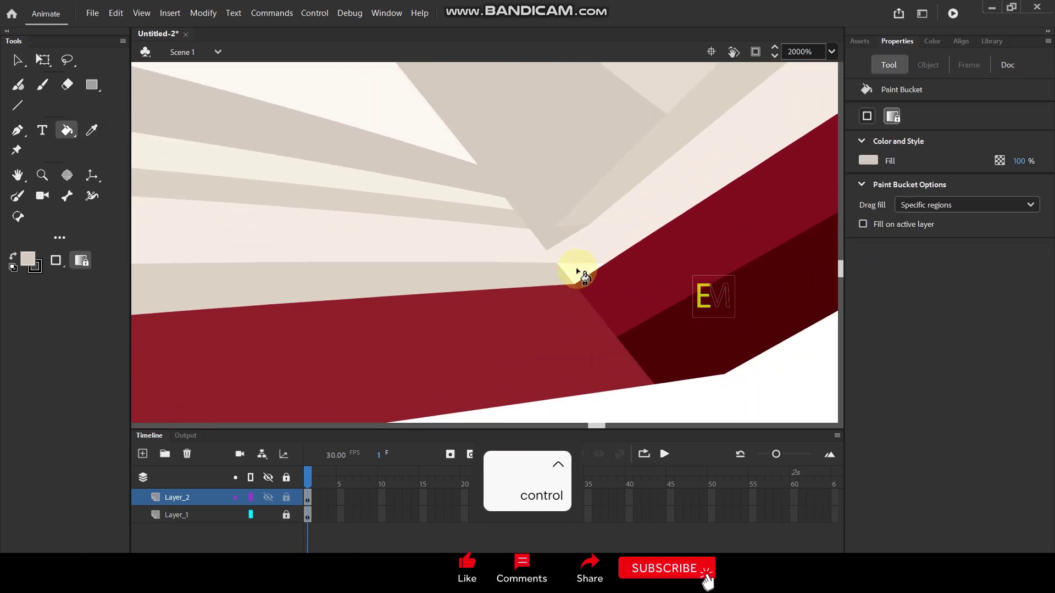
pyautogui.press('i')
pyautogui.click(571, 271)
pyautogui.keyDown('ctrl'); pyautogui.scroll(-4, 589, 255); pyautogui.keyUp('ctrl')
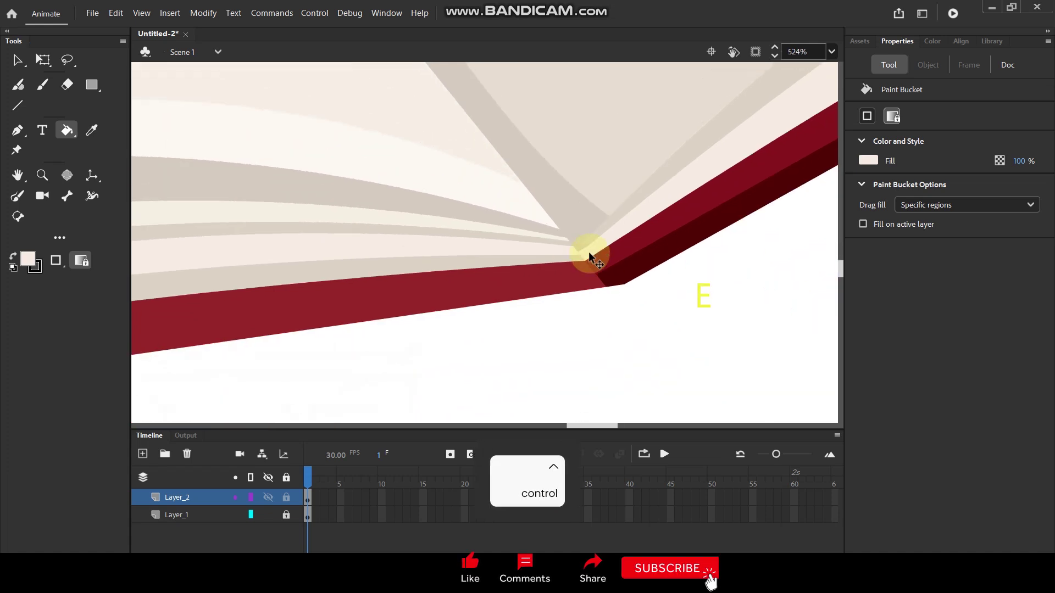
# - Delete the reference layer Layer_1, keeping only the traced book
pyautogui.keyDown('ctrl'); pyautogui.scroll(-5, 588, 258); pyautogui.keyUp('ctrl')
pyautogui.keyDown('ctrl'); pyautogui.scroll(2, 494, 216); pyautogui.keyUp('ctrl')
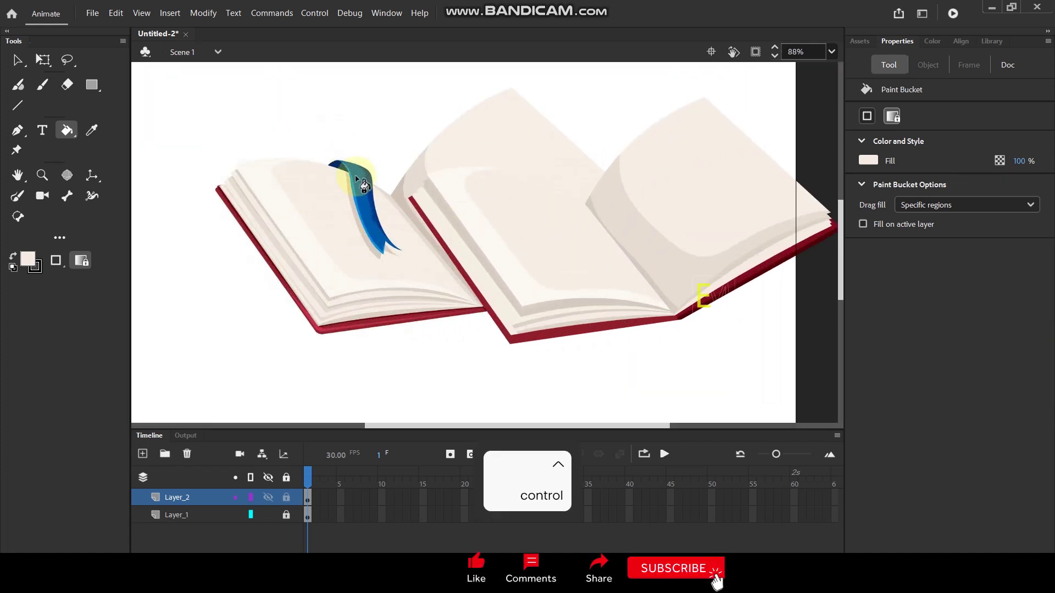
pyautogui.click(235, 516)
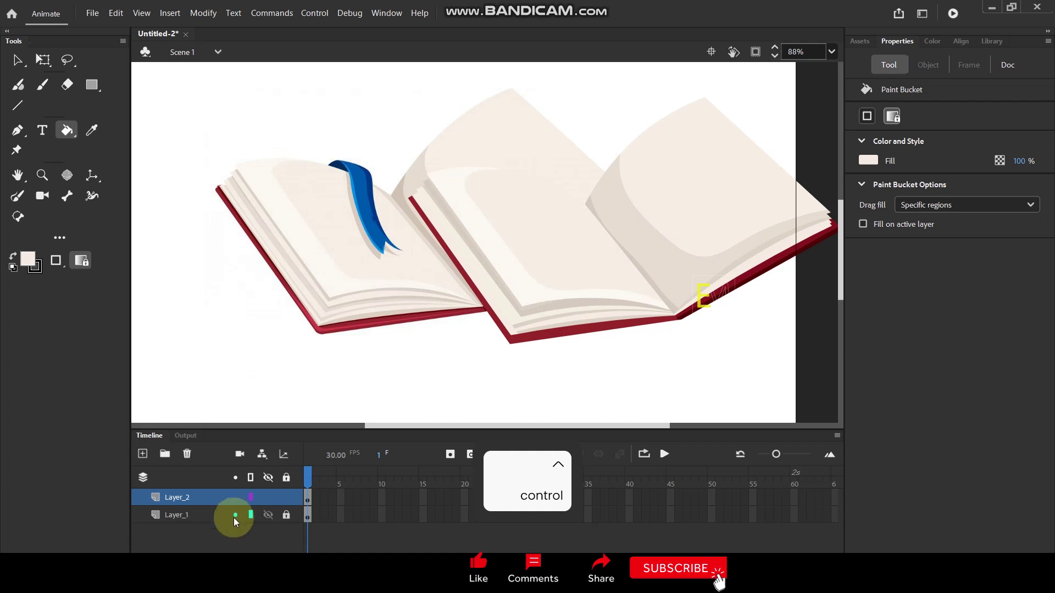
pyautogui.click(188, 514)
pyautogui.click(189, 454)
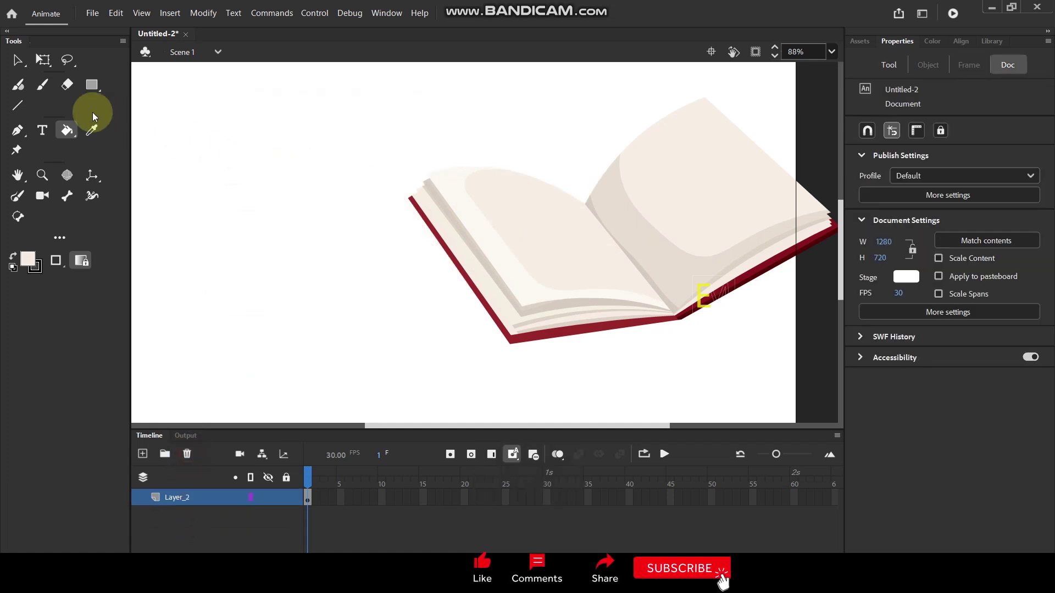
# - Select the whole traced book and move it left so that it lies fully on the stage
pyautogui.click(18, 64)
pyautogui.scroll(-2, 551, 139)
pyautogui.moveTo(420, 96); pyautogui.dragTo(739, 292)
pyautogui.moveTo(656, 216); pyautogui.dragTo(535, 200)
pyautogui.click(637, 116)
# - Paint six wavy black lines of size 1 across the right page as handwritten text, using the Paint Brush
pyautogui.scroll(3, 549, 166)
pyautogui.scroll(1, 549, 166)
pyautogui.press('space')
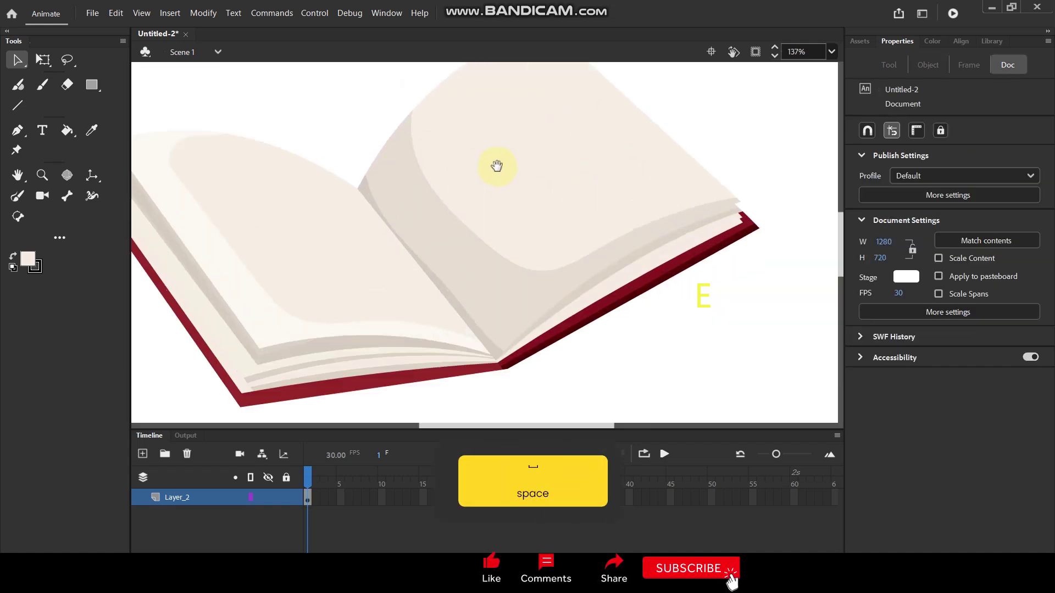
pyautogui.moveTo(494, 165); pyautogui.dragTo(487, 205)
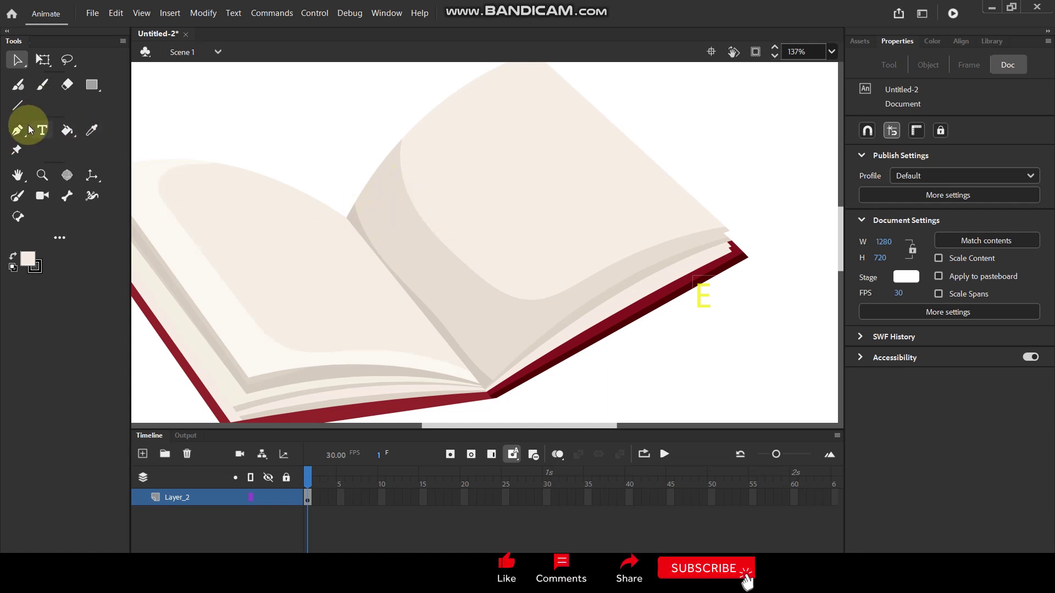
pyautogui.click(18, 196)
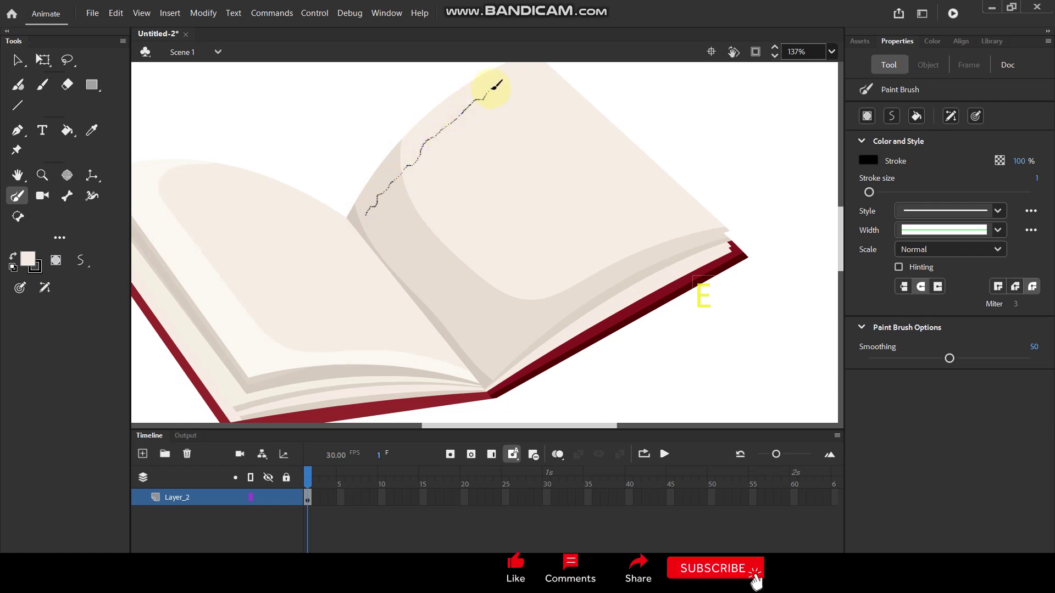
pyautogui.moveTo(524, 76); pyautogui.dragTo(524, 76)
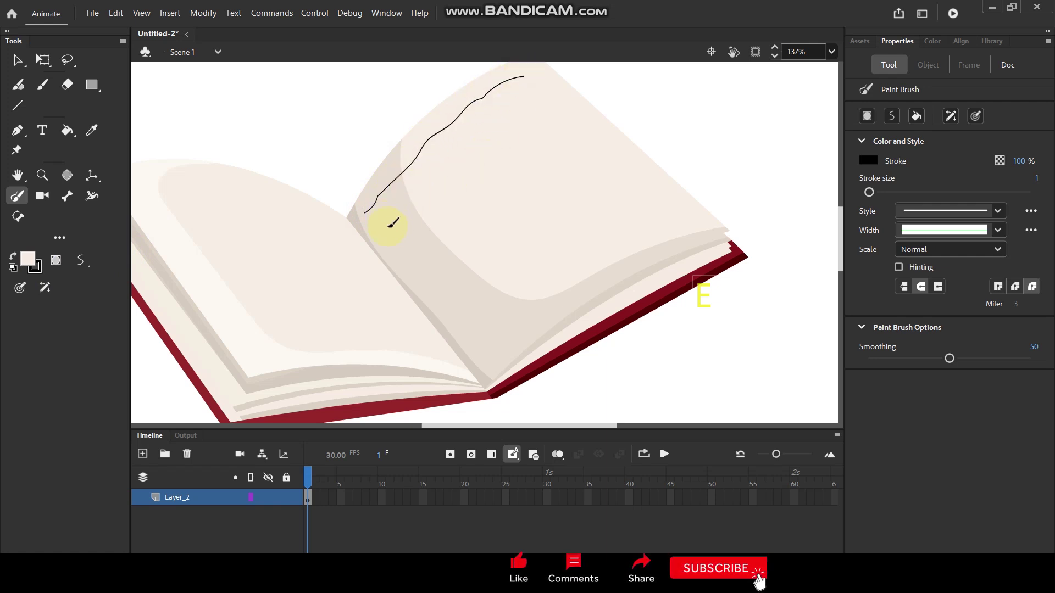
pyautogui.moveTo(400, 209); pyautogui.dragTo(441, 171)
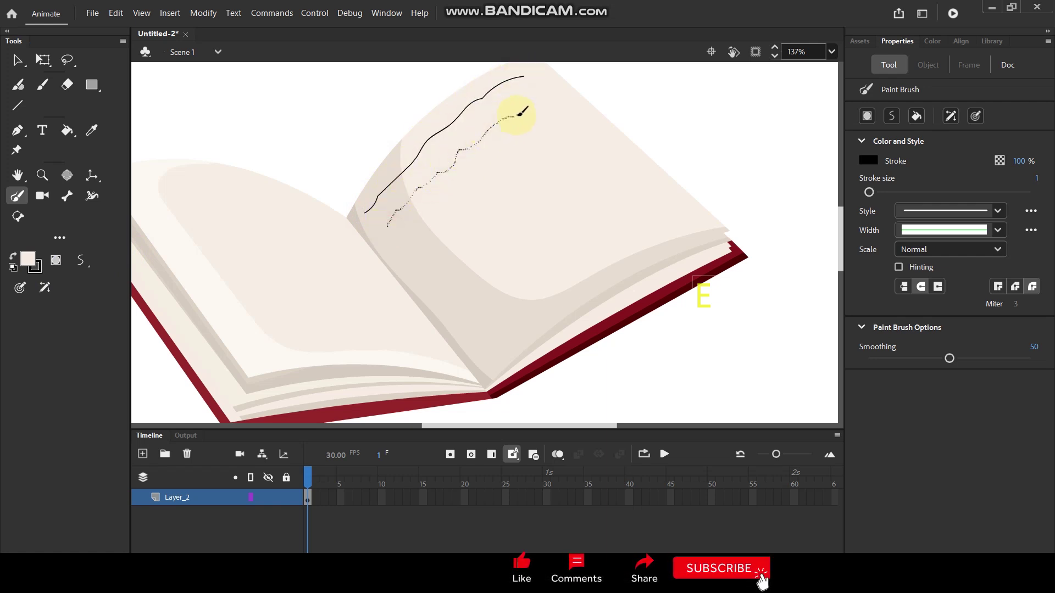
pyautogui.moveTo(538, 99); pyautogui.dragTo(535, 101)
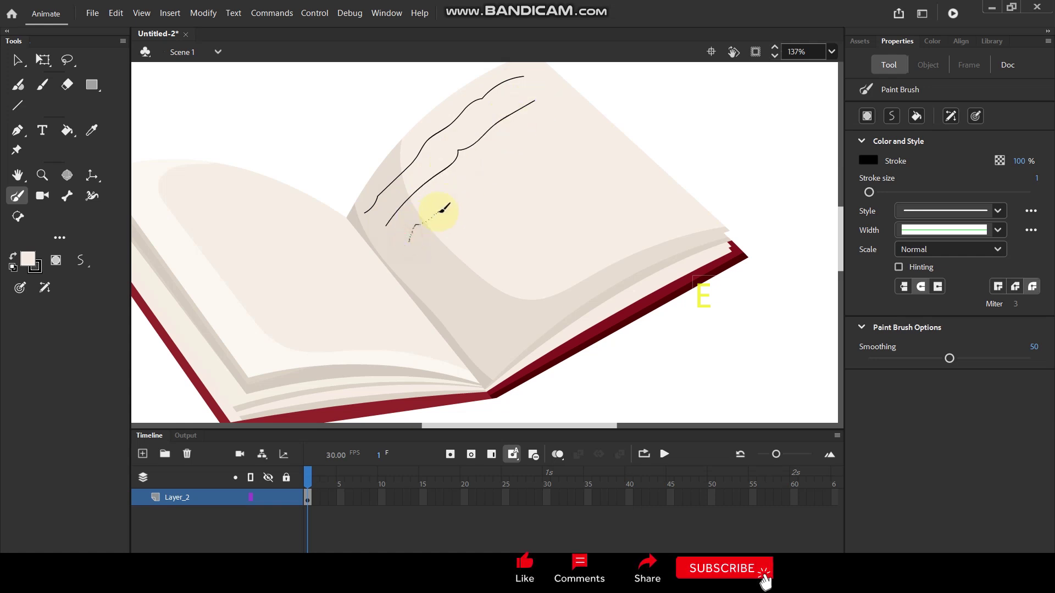
pyautogui.moveTo(560, 129); pyautogui.dragTo(556, 133)
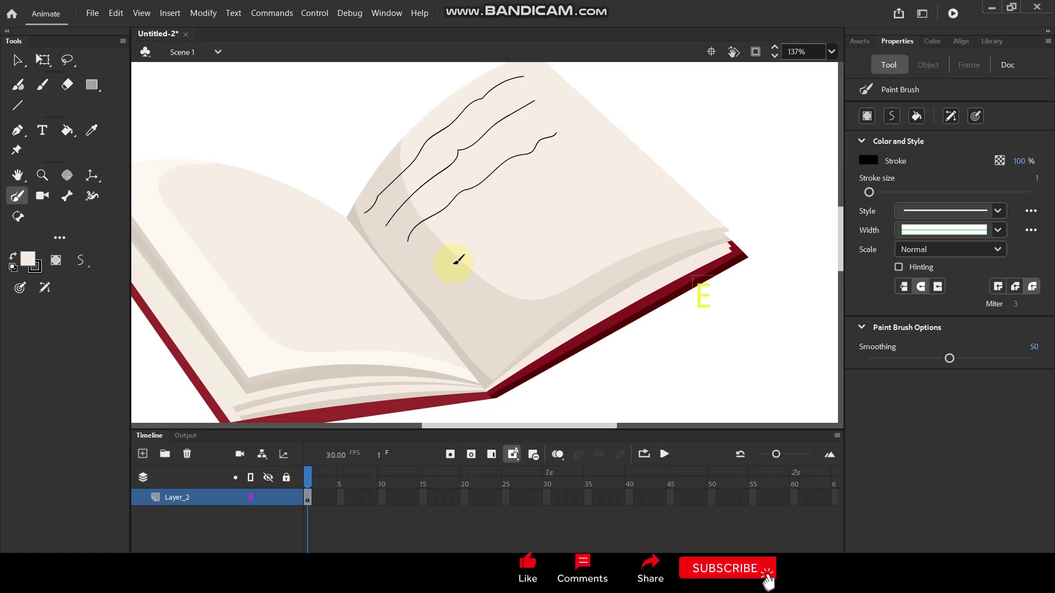
pyautogui.moveTo(574, 175); pyautogui.dragTo(576, 172)
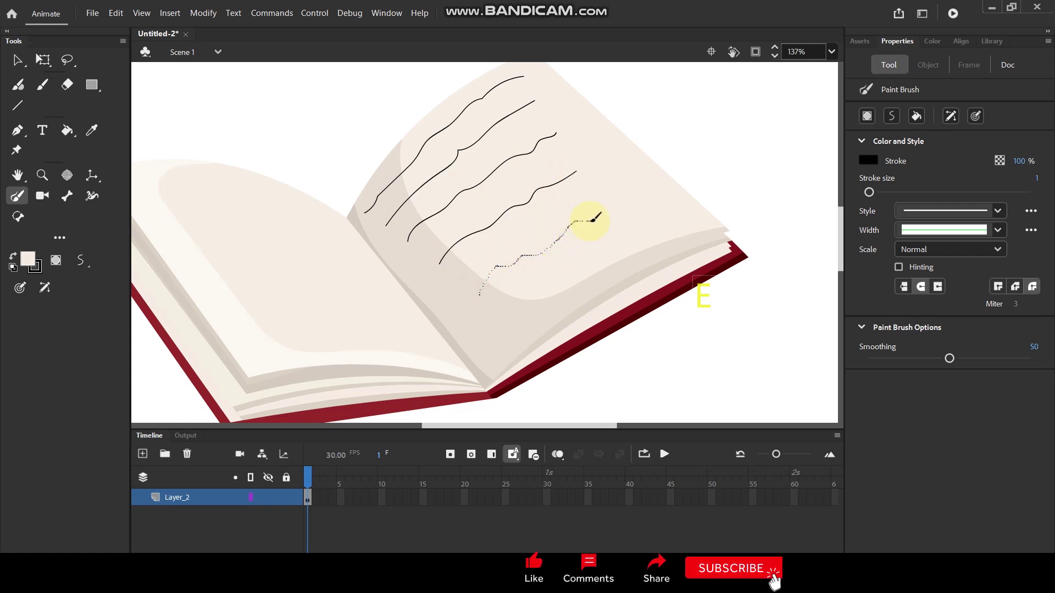
pyautogui.moveTo(614, 208); pyautogui.dragTo(612, 209)
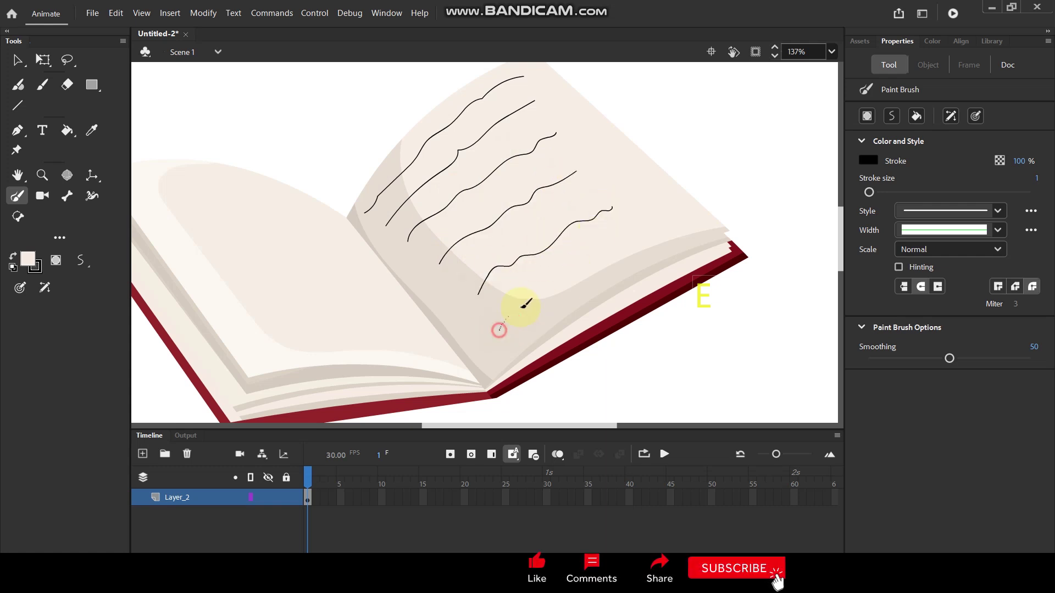
pyautogui.moveTo(684, 226); pyautogui.dragTo(685, 226)
pyautogui.scroll(-3, 549, 244)
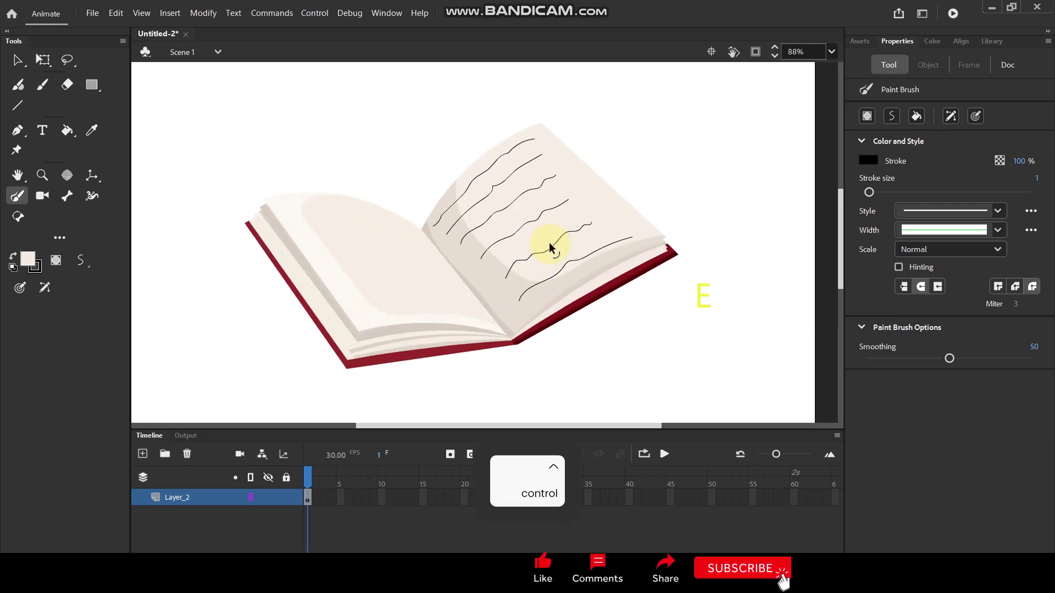
# - Convert the whole book with its text lines into a graphic symbol named Symbol 1
pyautogui.click(18, 60)
pyautogui.scroll(-2, 387, 150)
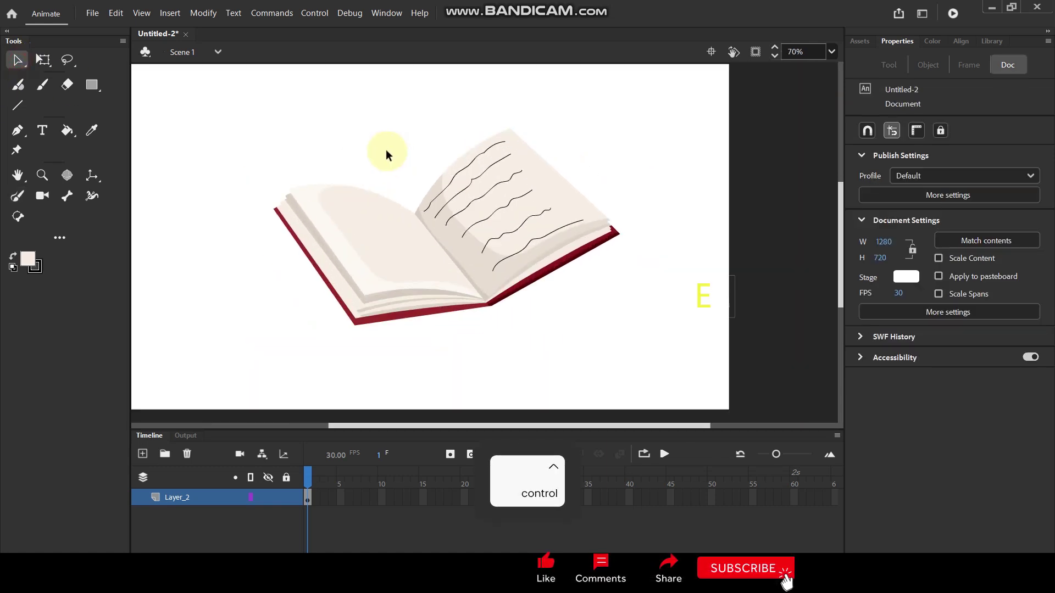
pyautogui.scroll(2, 386, 150)
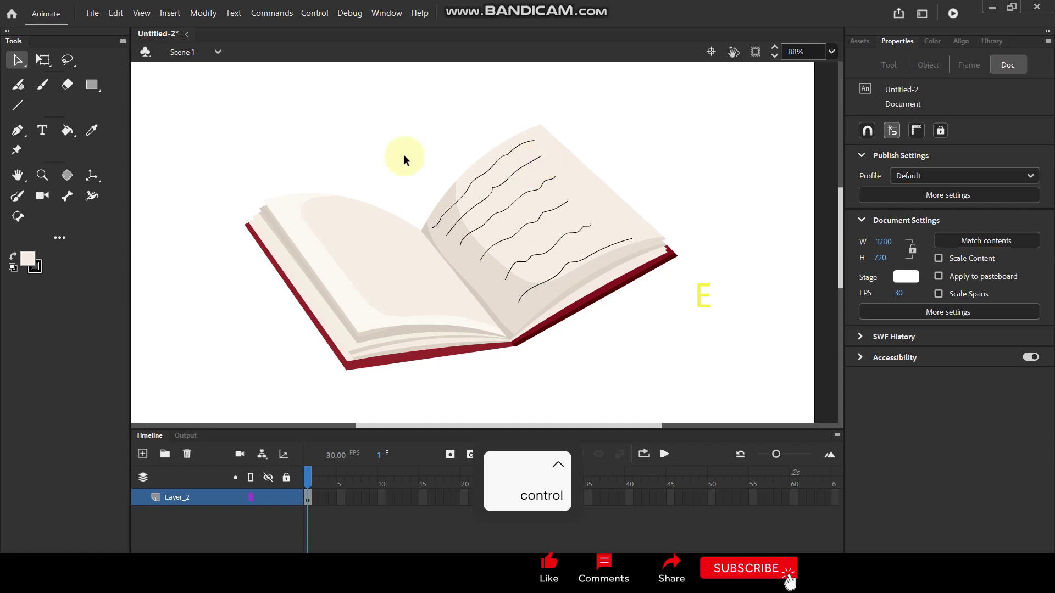
pyautogui.moveTo(202, 93); pyautogui.dragTo(719, 404)
pyautogui.press('F8')
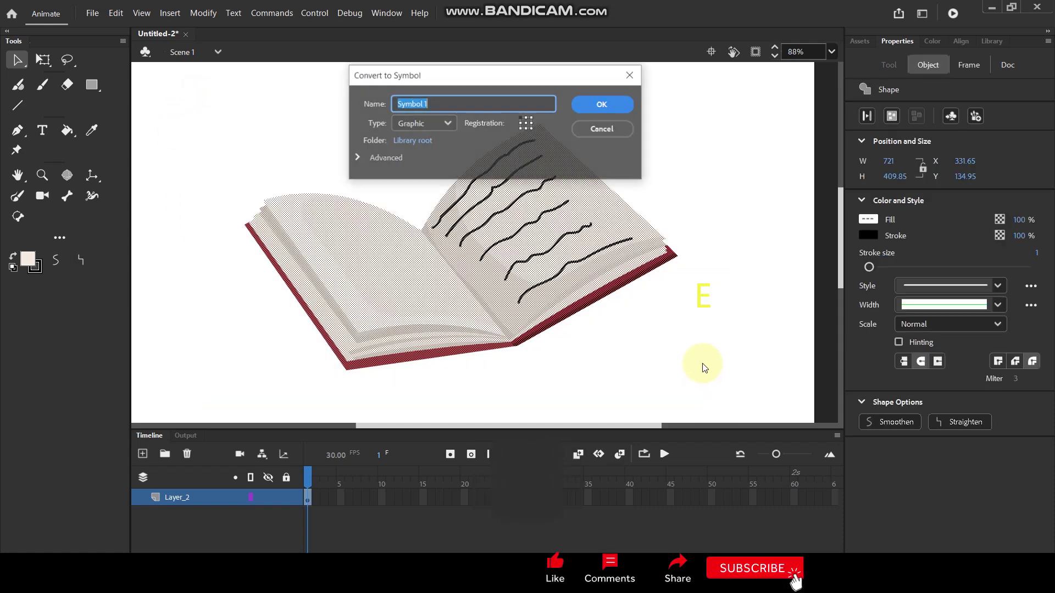
pyautogui.click(600, 103)
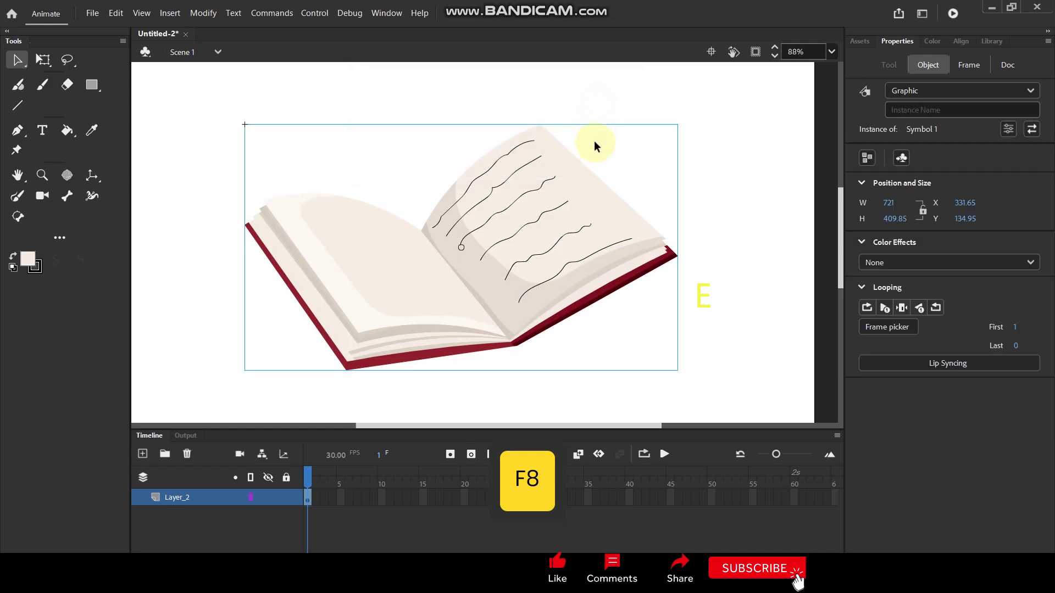
# - Open the book symbol for editing and select the right page's shaded and light fills to check which shapes form the page
pyautogui.doubleClick(526, 267)
pyautogui.click(637, 324)
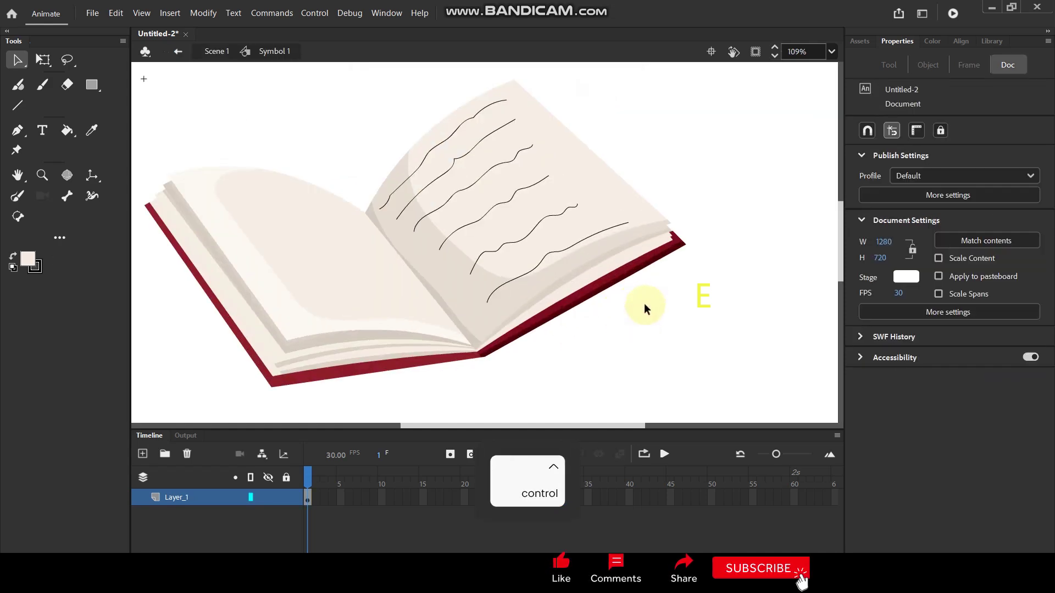
pyautogui.scroll(3, 644, 301)
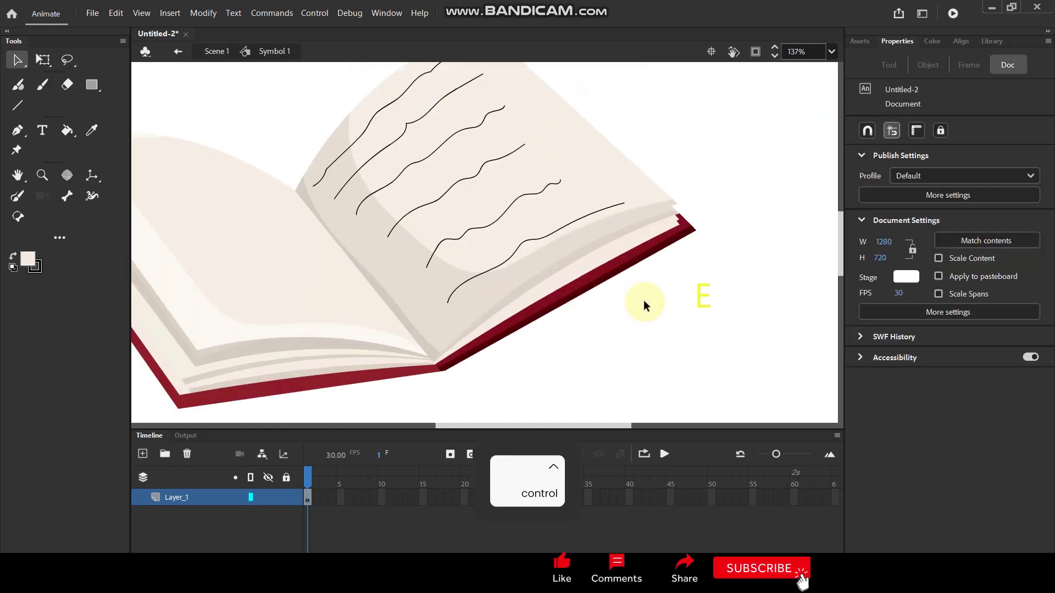
pyautogui.click(421, 318)
pyautogui.click(572, 377)
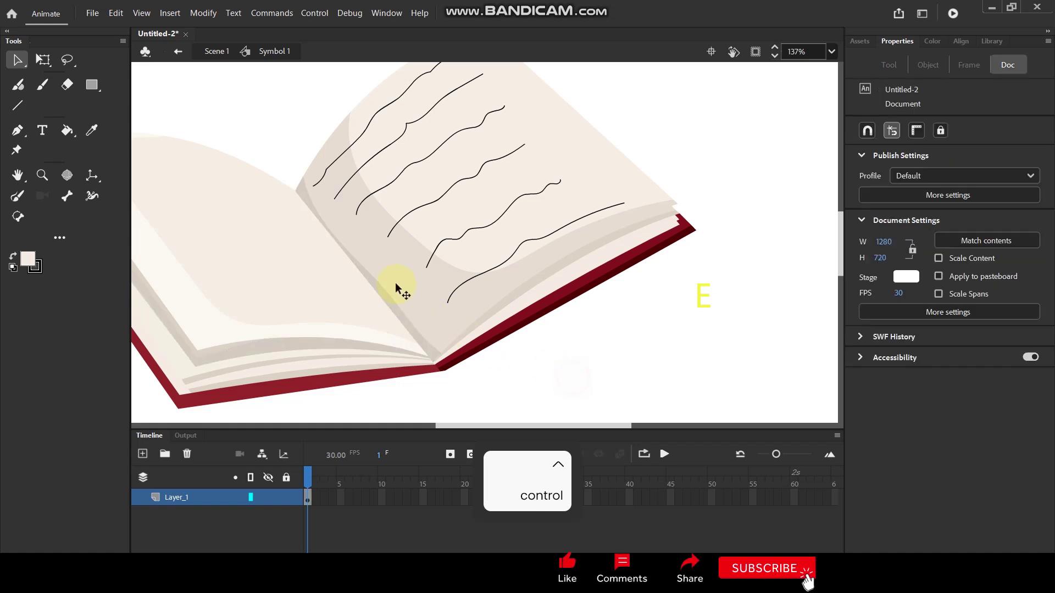
pyautogui.click(398, 273)
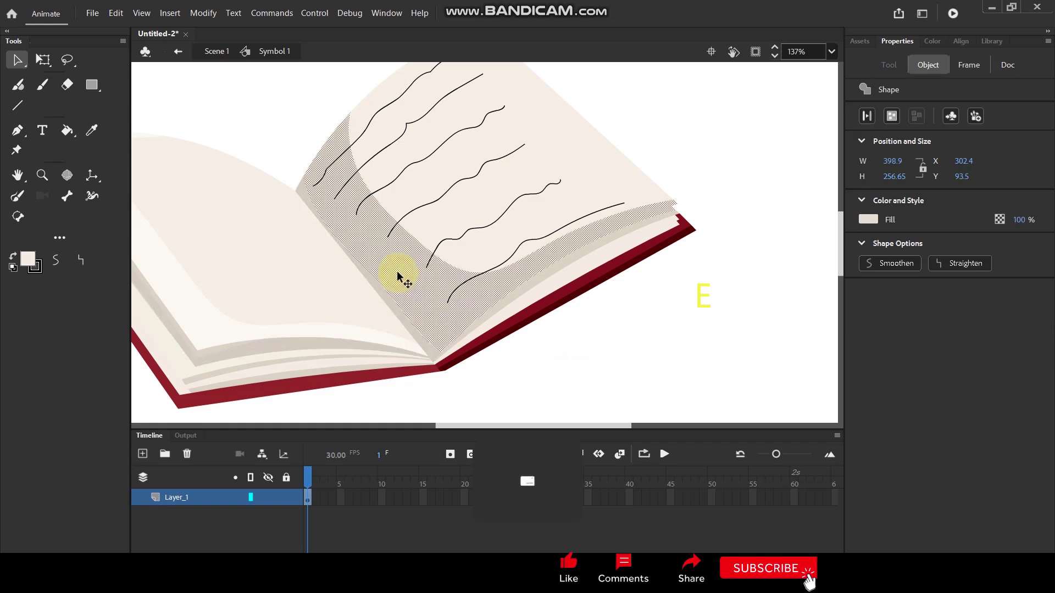
pyautogui.keyDown('shift'); pyautogui.click(432, 227); pyautogui.keyUp('shift')
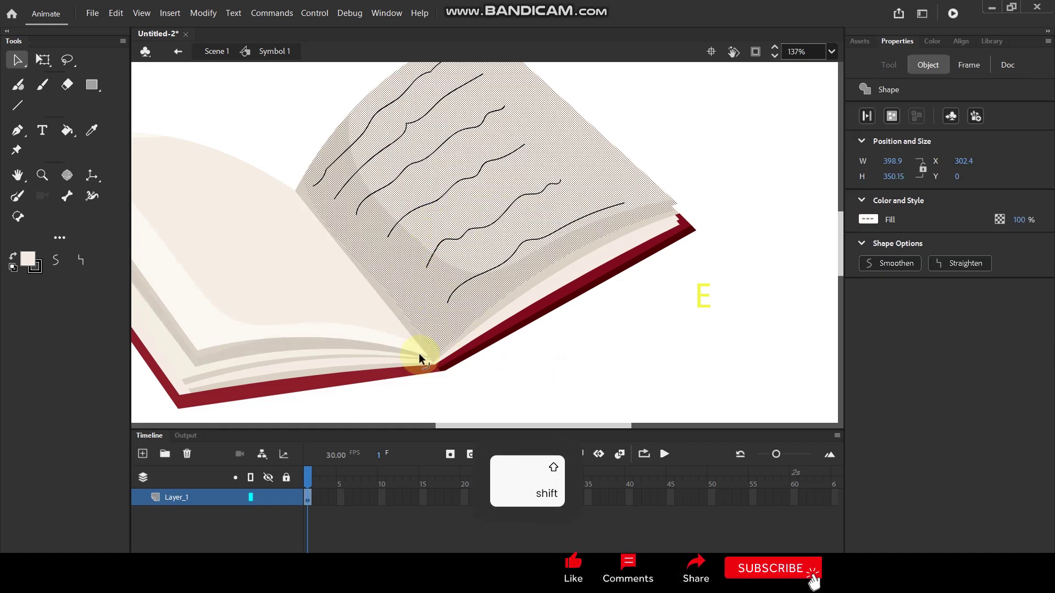
pyautogui.click(540, 377)
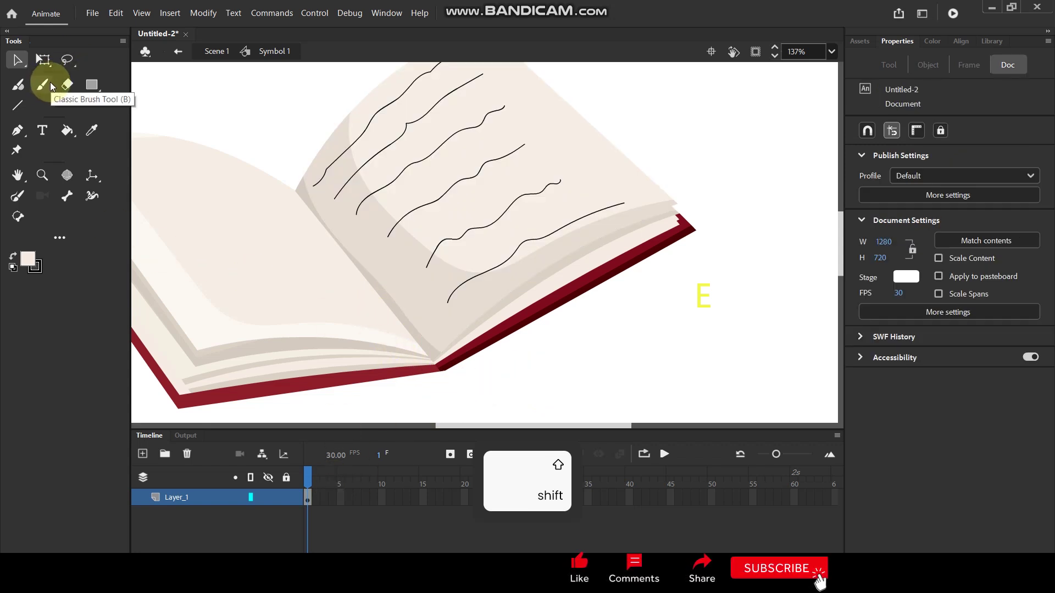
# - Try to outline the right page with lines along the fold and the lower edge, bending the lower line to the page
pyautogui.click(17, 105)
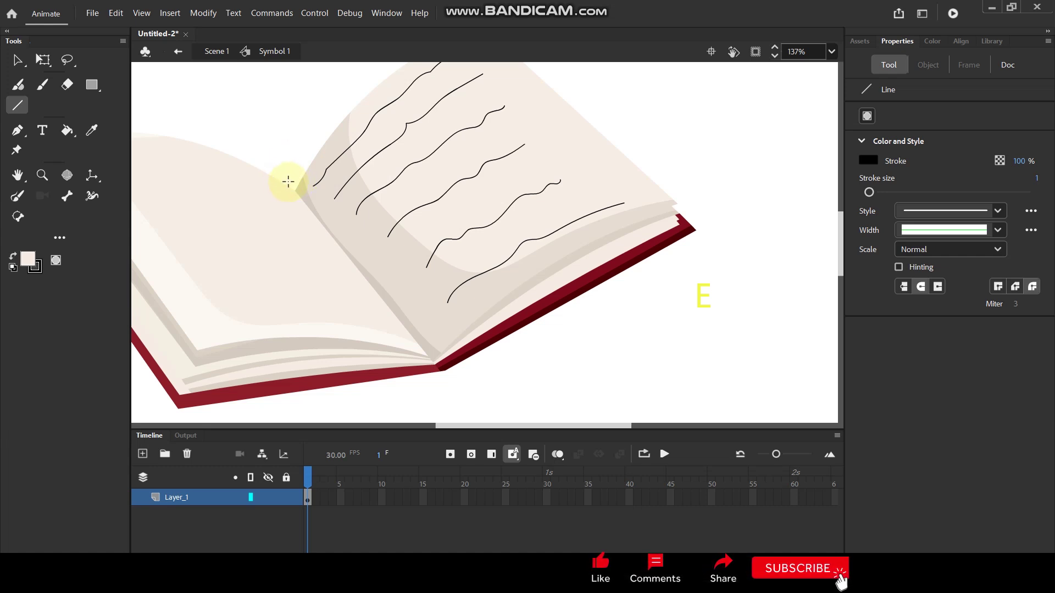
pyautogui.moveTo(282, 171); pyautogui.dragTo(437, 367)
pyautogui.hotkey('ctrl', 'z')
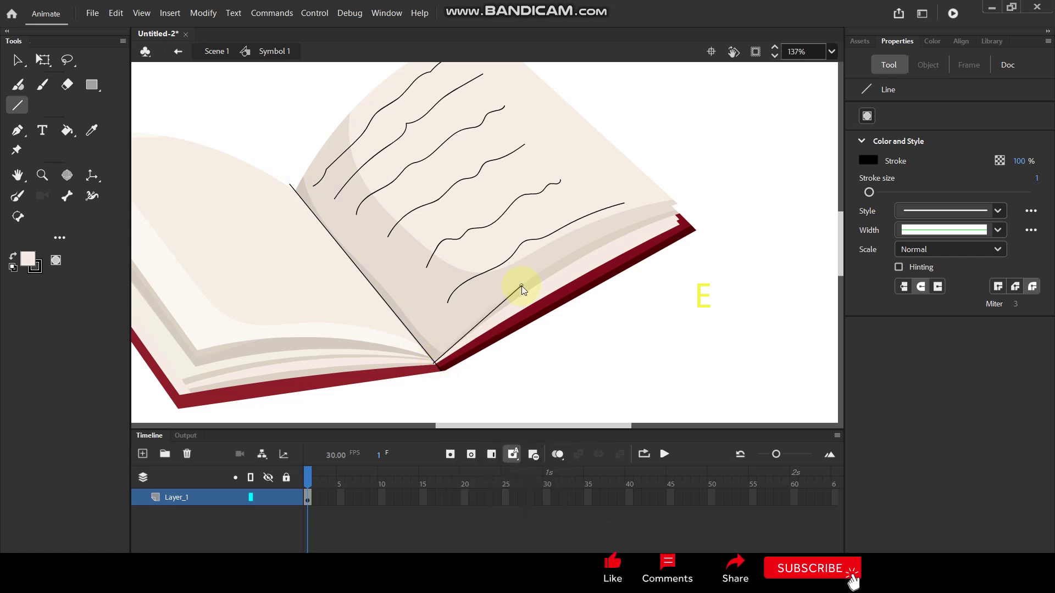
pyautogui.hotkey('ctrl', 'z')
pyautogui.moveTo(433, 363); pyautogui.dragTo(678, 207)
pyautogui.hotkey('ctrl', 'z')
pyautogui.moveTo(430, 360); pyautogui.dragTo(679, 201)
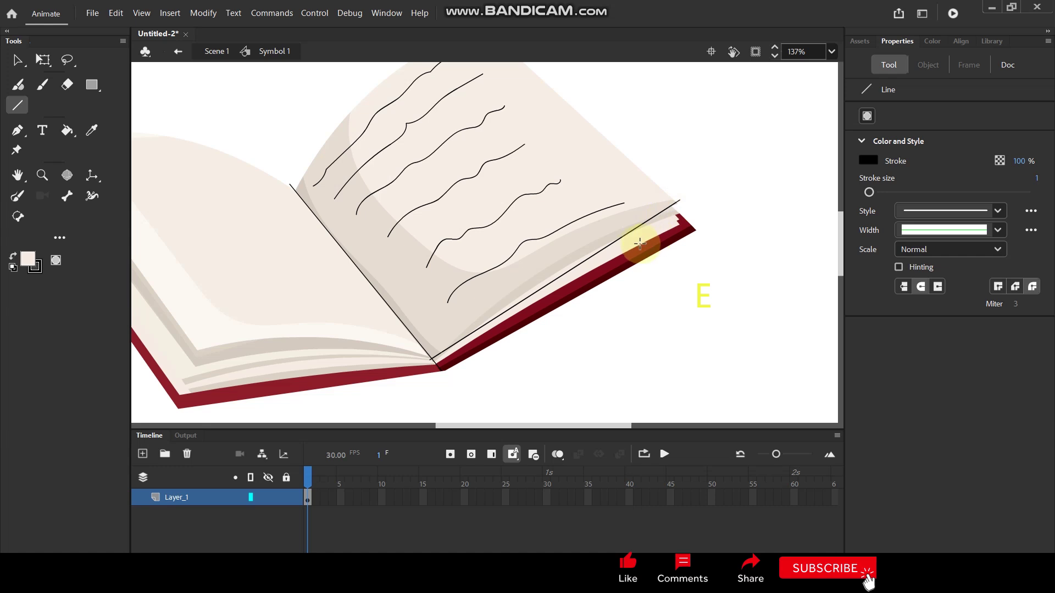
pyautogui.press('v')
pyautogui.click(546, 279)
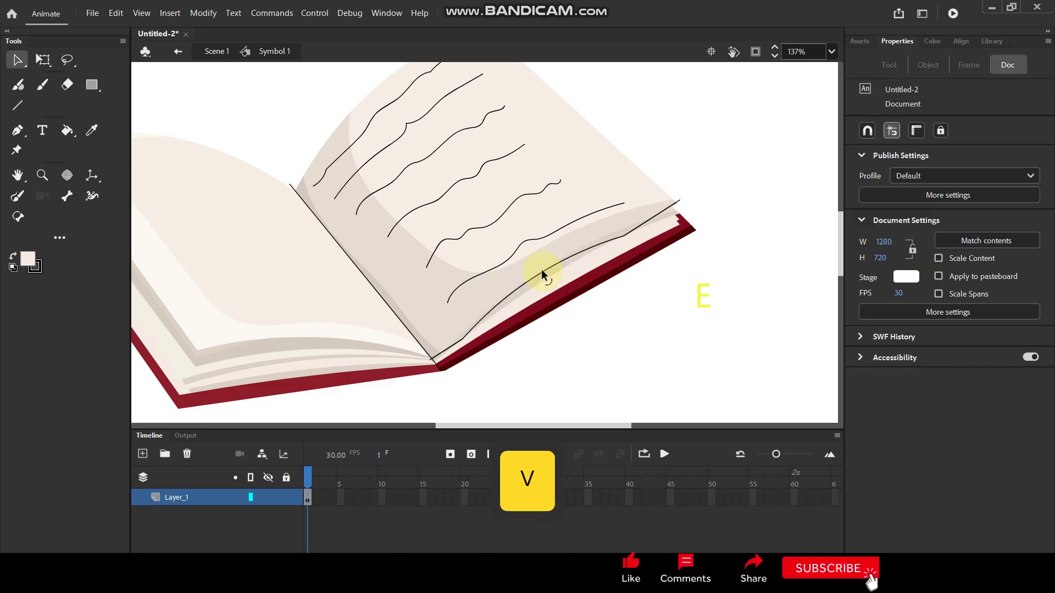
# - Undo the outline lines around the right page and add a new layer above the book inside the symbol
pyautogui.hotkey('ctrl', 'z')
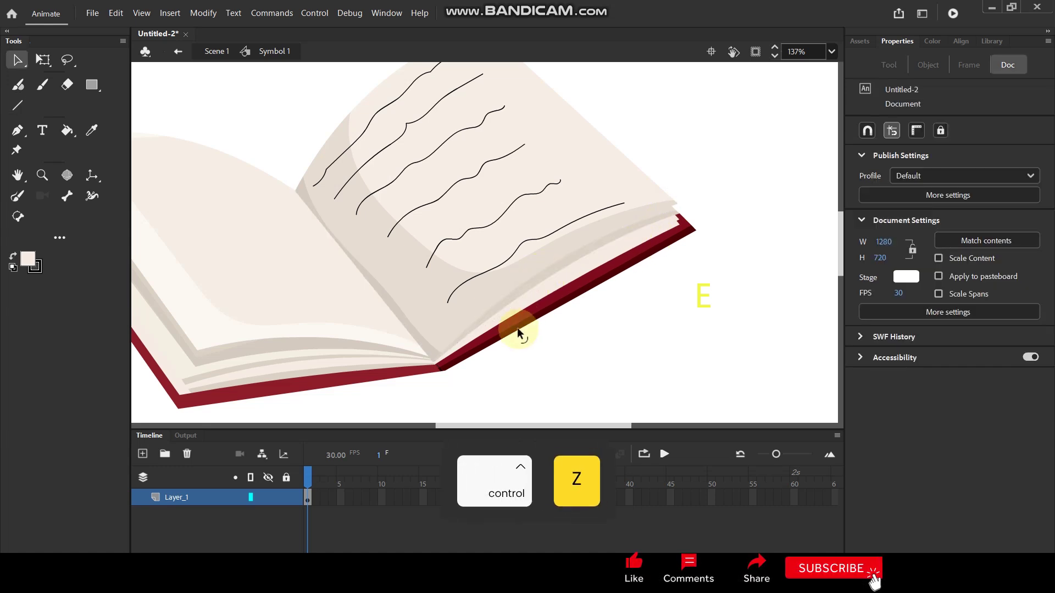
pyautogui.hotkey('ctrl', 'z')
pyautogui.click(142, 453)
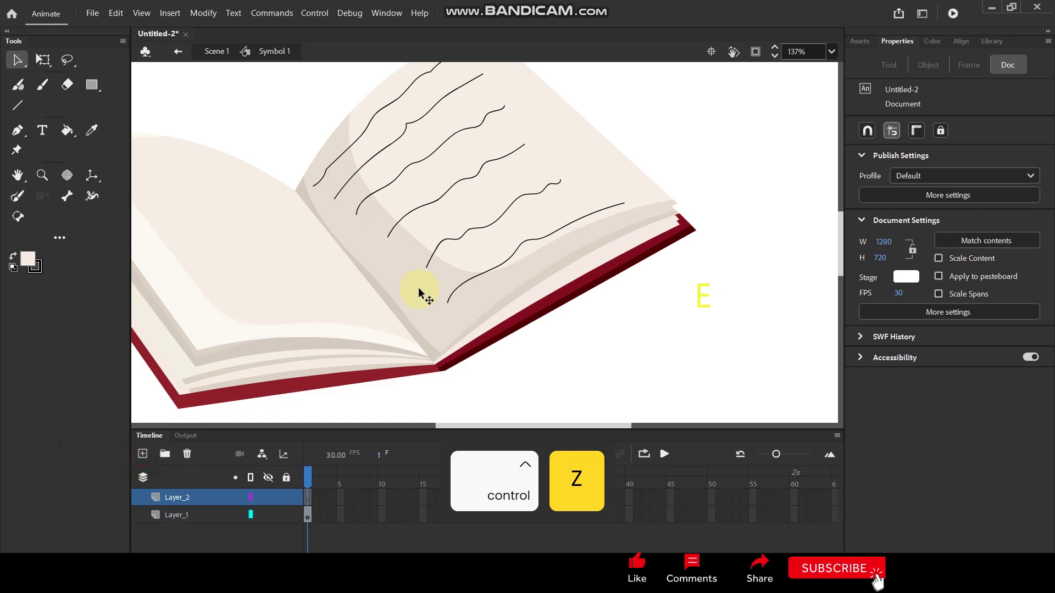
# - Draw lines on Layer_2 along the right page's fold and lower edge, curving the lower line to follow the page
pyautogui.scroll(1, 502, 285)
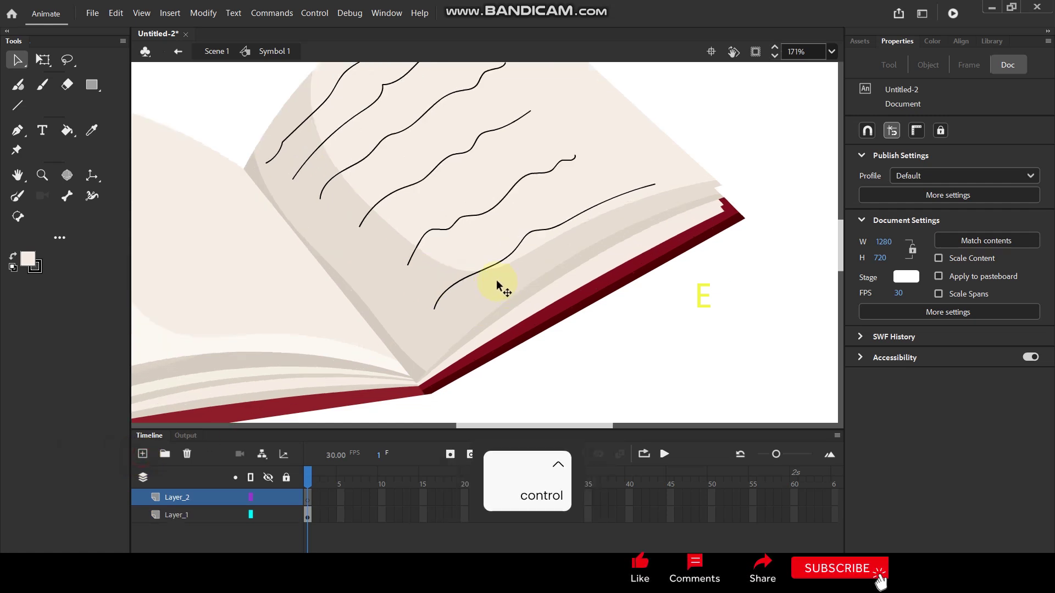
pyautogui.press('n')
pyautogui.moveTo(231, 150); pyautogui.dragTo(425, 396)
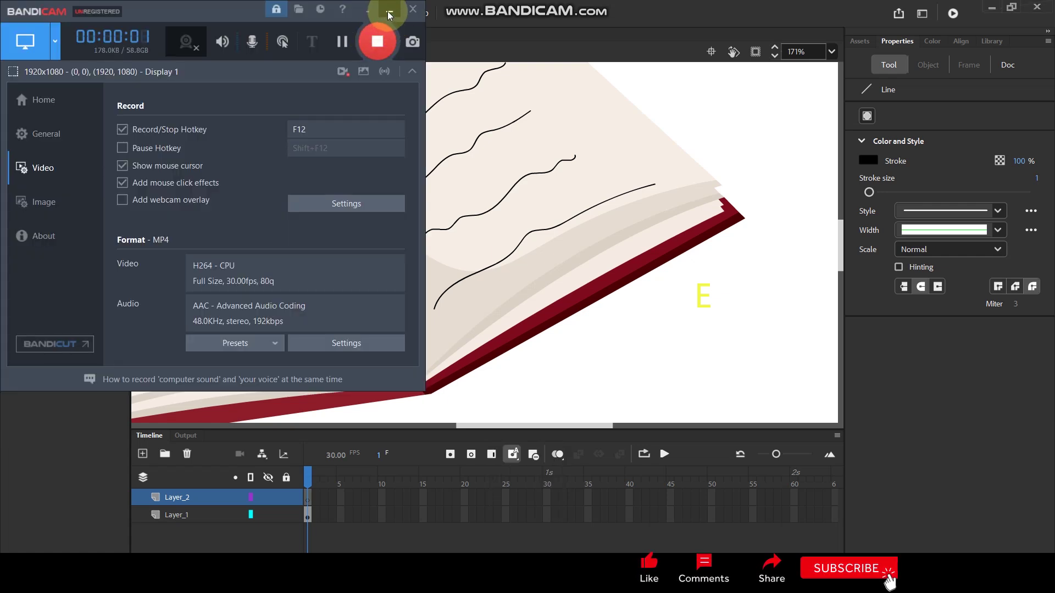
pyautogui.click(377, 10)
pyautogui.moveTo(237, 156)
pyautogui.mouseDown()
pyautogui.moveTo(421, 391)
pyautogui.moveTo(676, 170)
pyautogui.moveTo(733, 177)
pyautogui.mouseUp()
pyautogui.press('v')
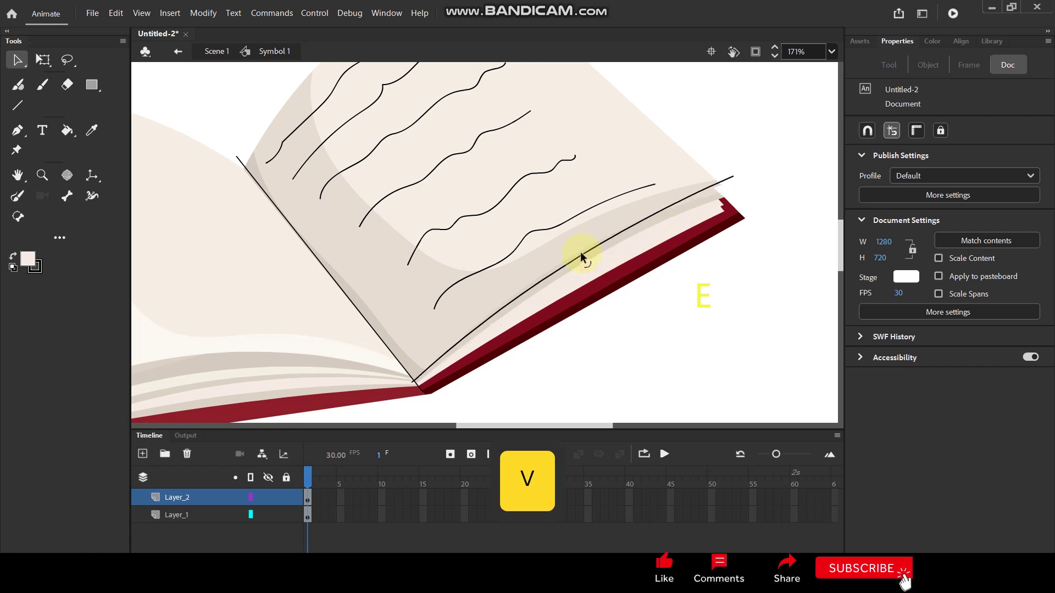
pyautogui.press('space')
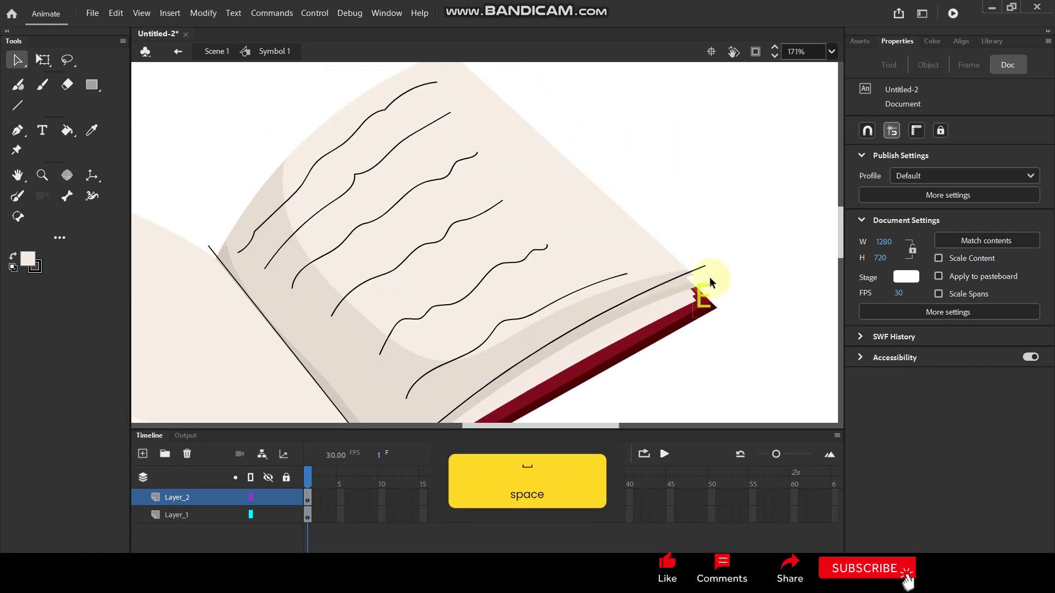
pyautogui.moveTo(704, 266); pyautogui.dragTo(708, 273)
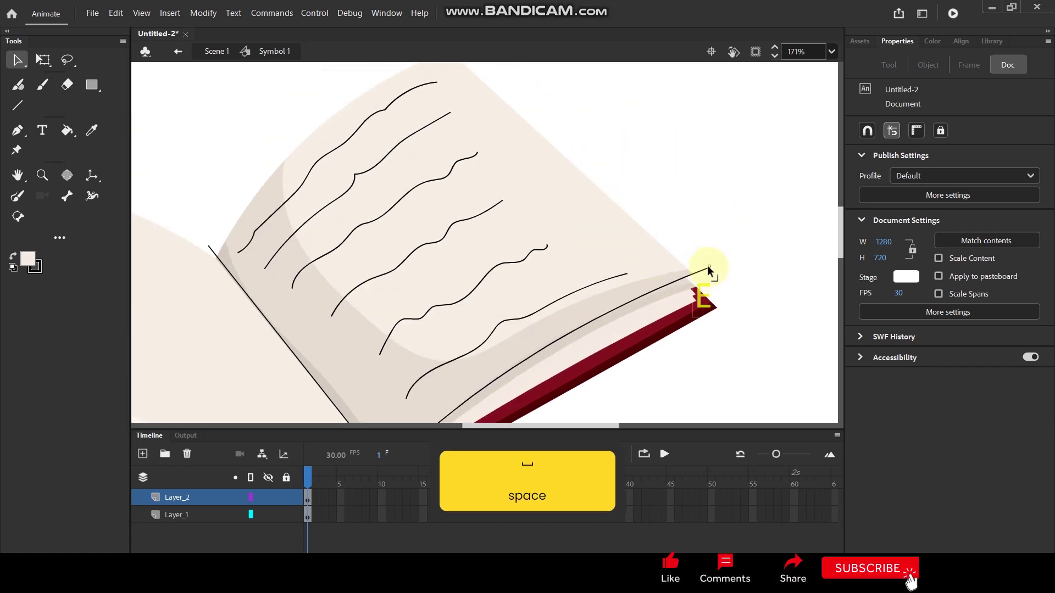
pyautogui.moveTo(659, 189); pyautogui.dragTo(651, 207)
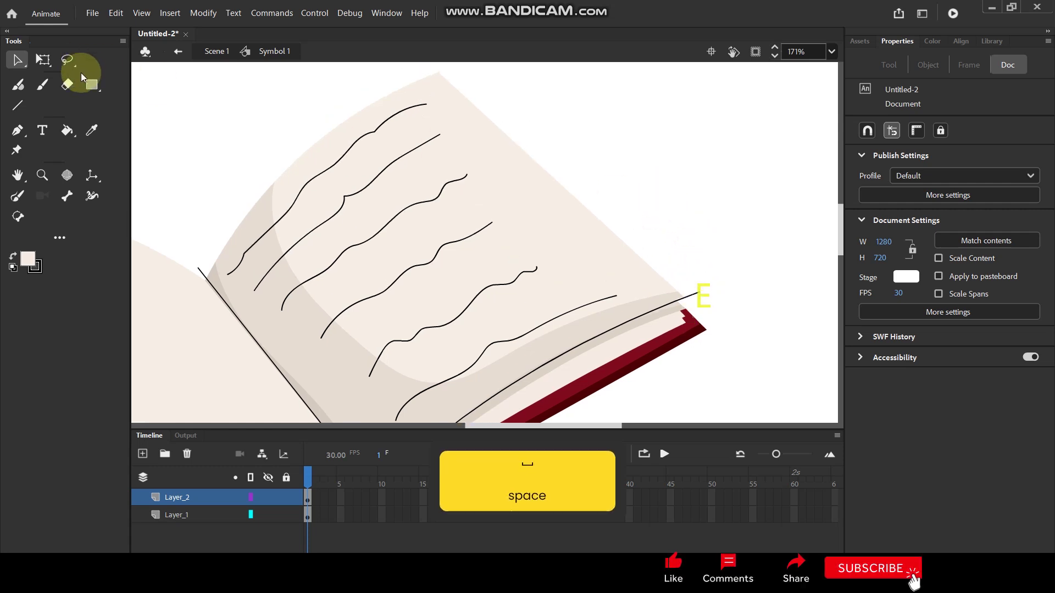
# - Close the right page's outline with lines along its outer and upper edges, bending the upper line to the page's curve
pyautogui.press('n')
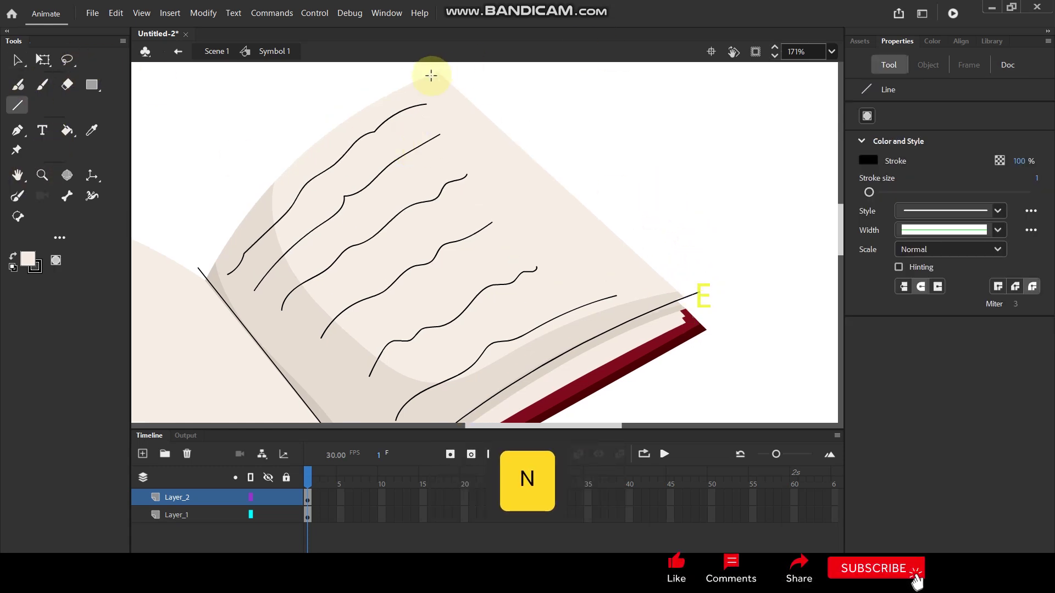
pyautogui.moveTo(429, 66); pyautogui.dragTo(691, 304)
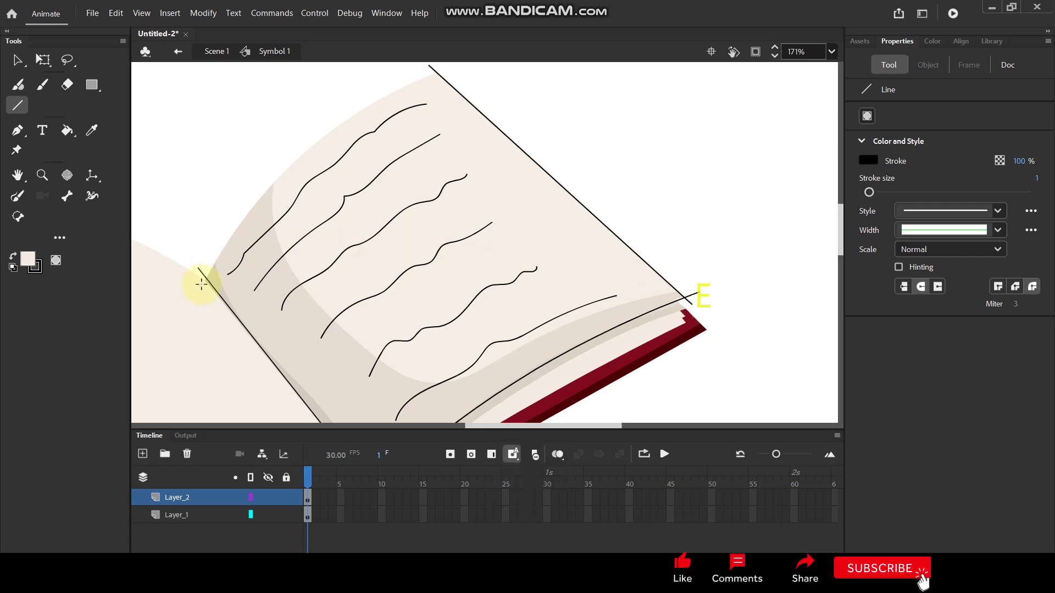
pyautogui.moveTo(203, 281); pyautogui.dragTo(437, 69)
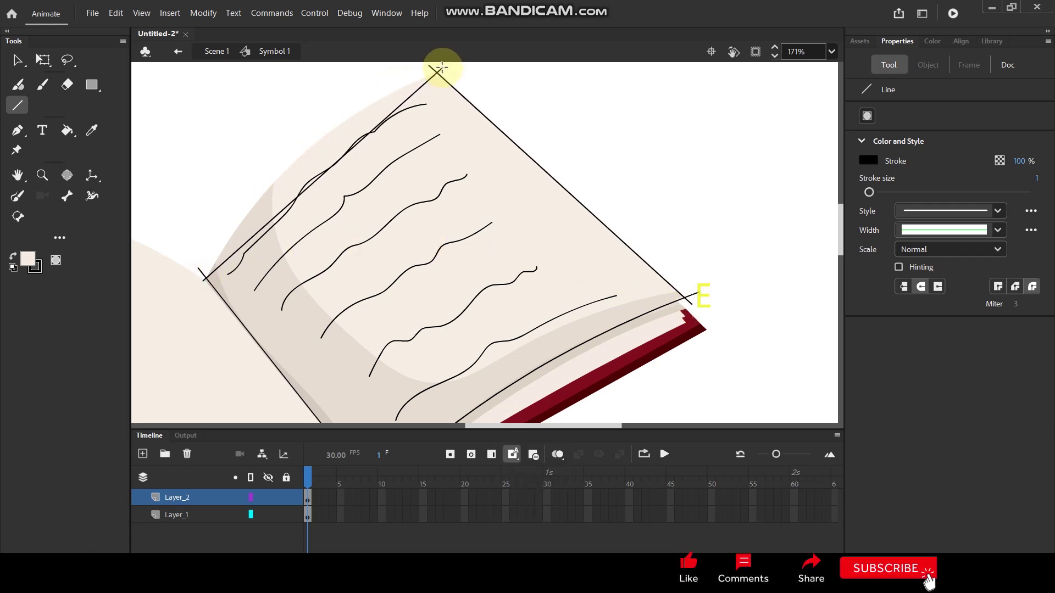
pyautogui.press('v')
pyautogui.moveTo(341, 160); pyautogui.dragTo(318, 141)
pyautogui.scroll(-3, 368, 160)
pyautogui.scroll(8, 289, 190)
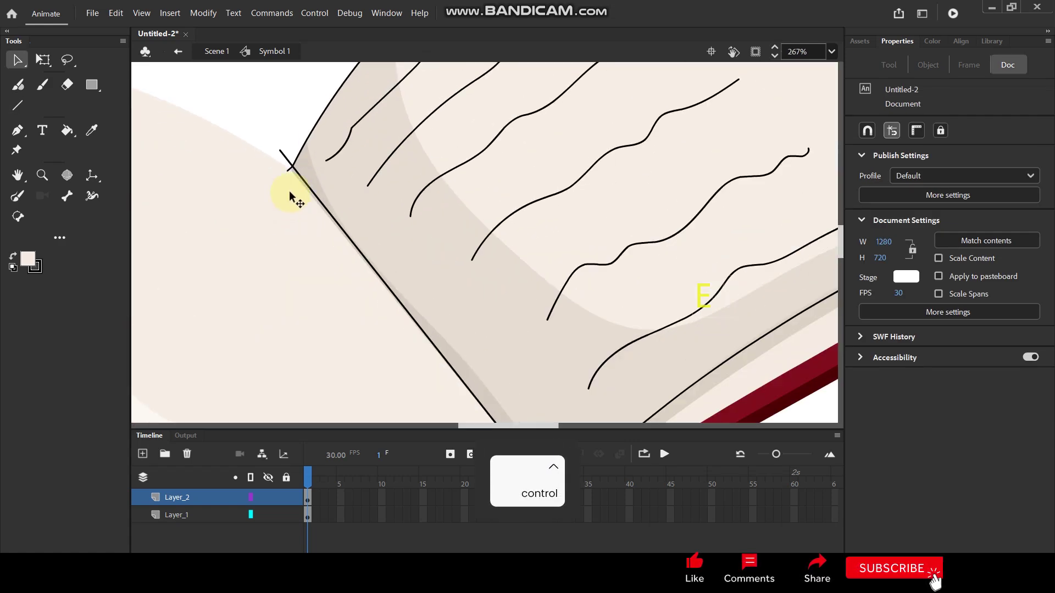
pyautogui.moveTo(276, 202); pyautogui.dragTo(271, 207)
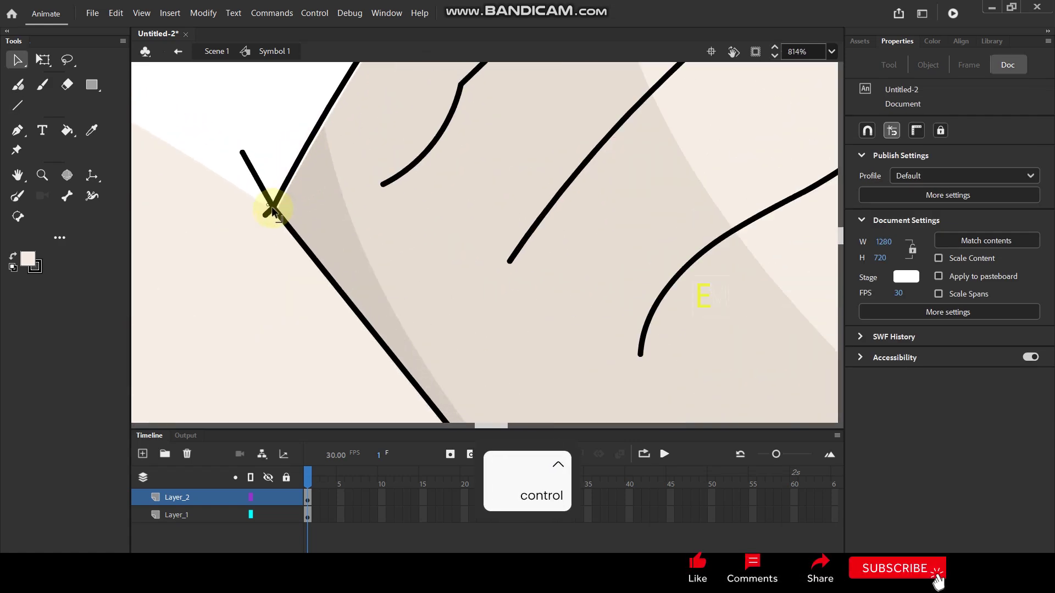
pyautogui.scroll(-4, 329, 182)
pyautogui.scroll(-2, 381, 208)
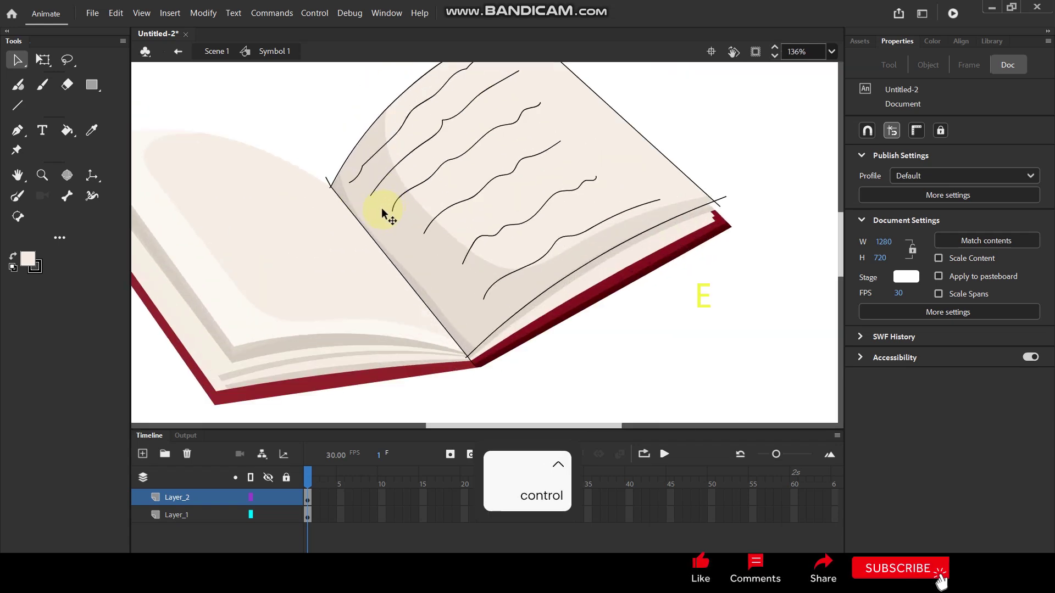
# - Sample the fold's grey-beige shade, lock Layer_1 and fill the outlined page on Layer_2 with that colour
pyautogui.press('i')
pyautogui.click(409, 282)
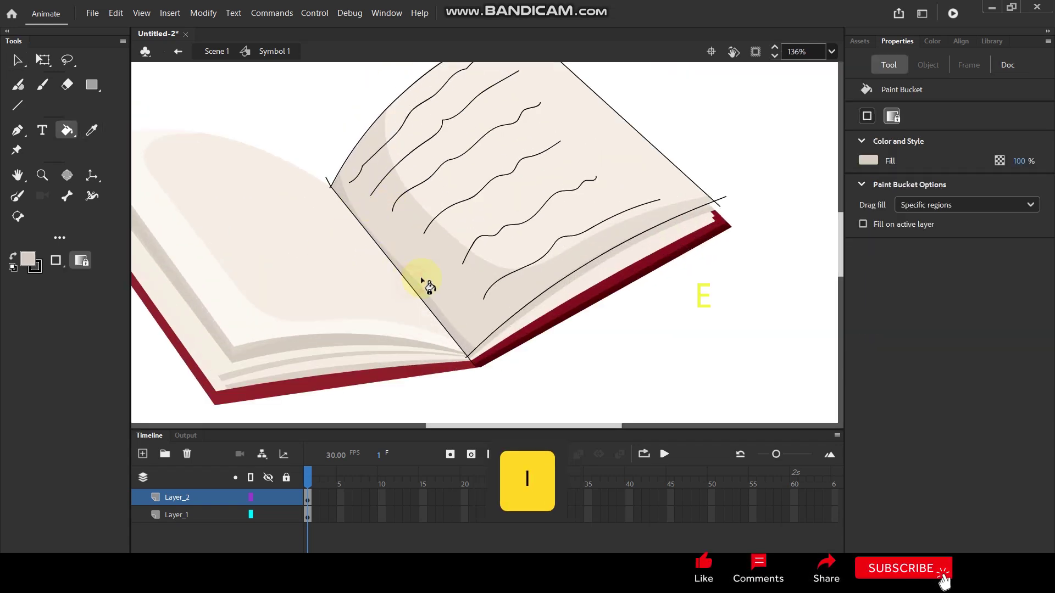
pyautogui.click(433, 263)
pyautogui.hotkey('ctrl', 'z')
pyautogui.click(287, 514)
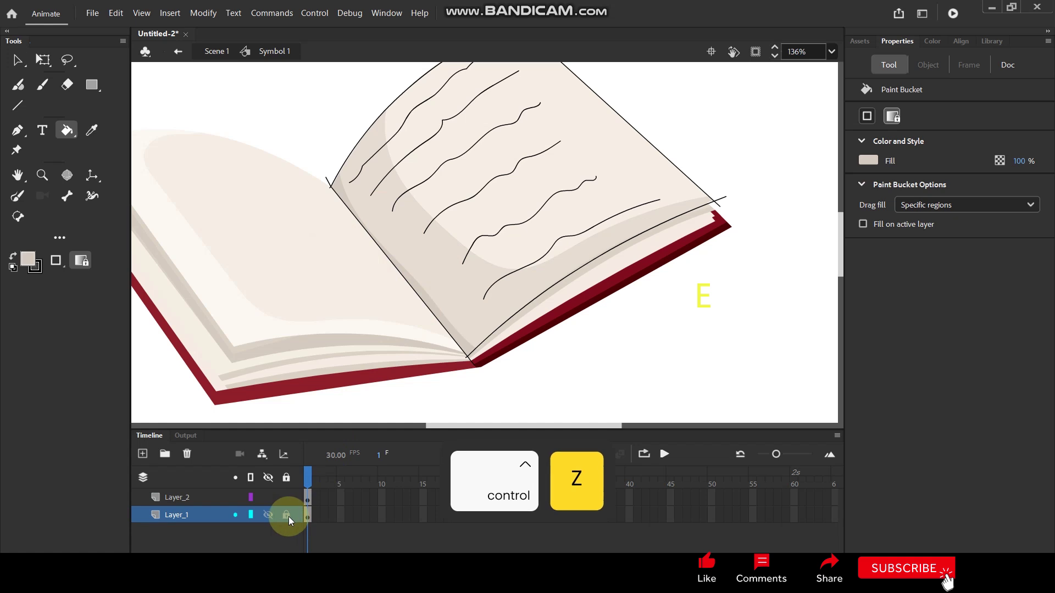
pyautogui.click(200, 499)
pyautogui.click(420, 231)
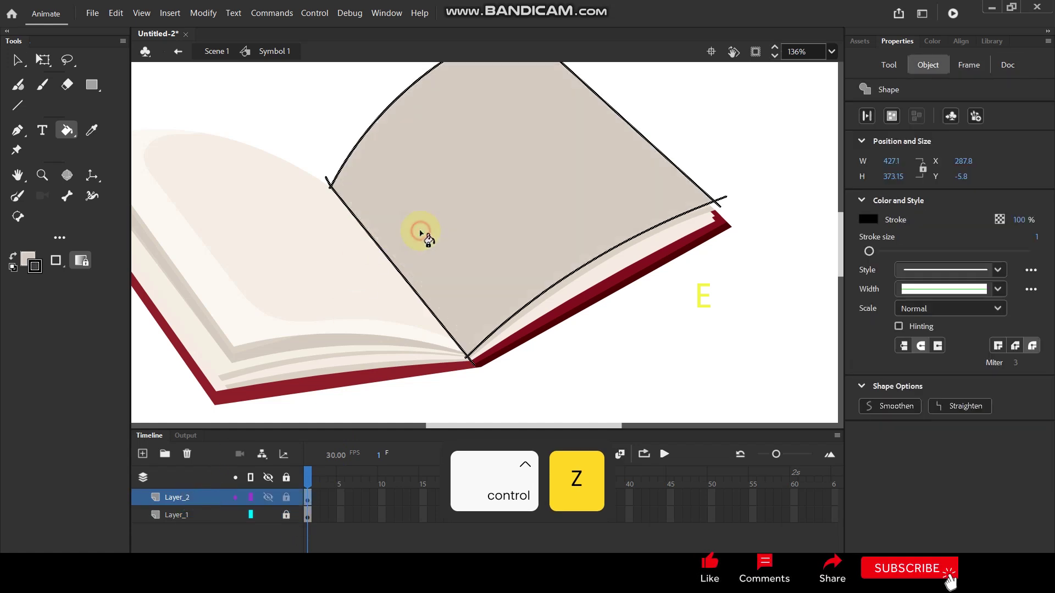
# - Delete the black outline around the filled page, leaving only its fill
pyautogui.scroll(-2, 435, 229)
pyautogui.click(17, 59)
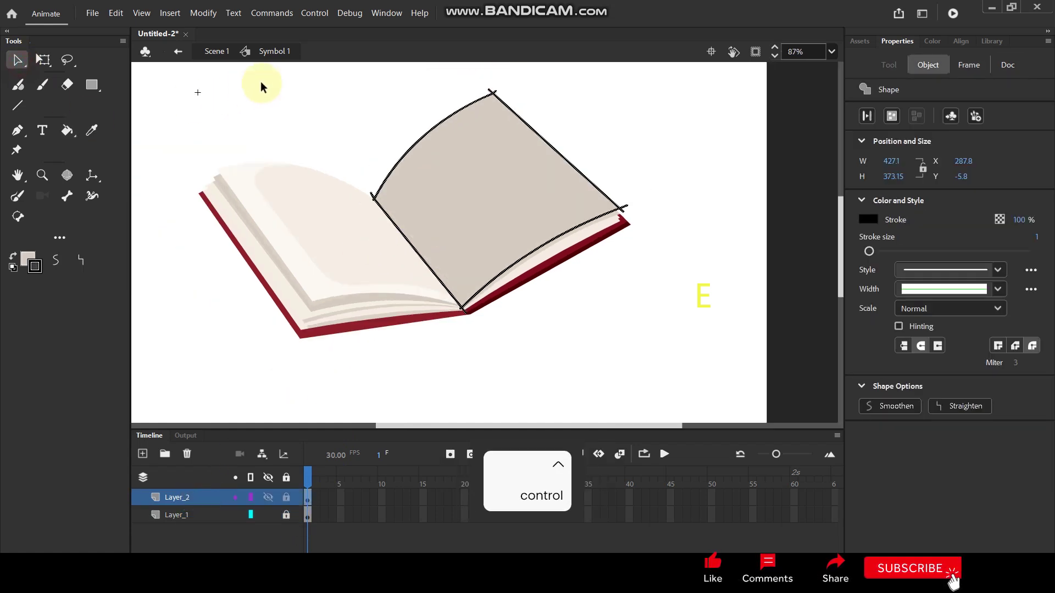
pyautogui.click(262, 84)
pyautogui.doubleClick(424, 138)
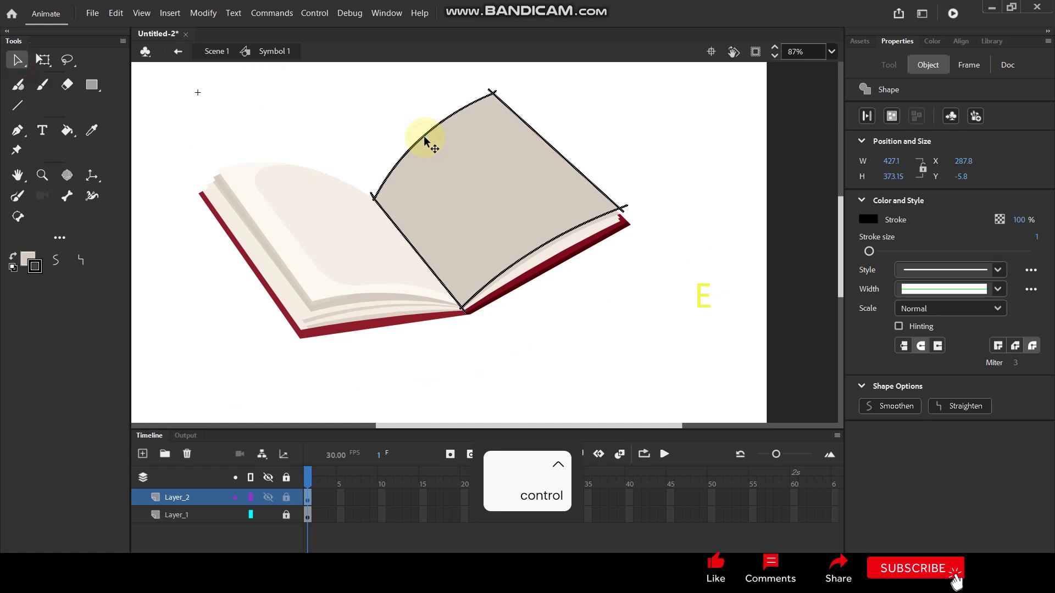
pyautogui.press('Delete')
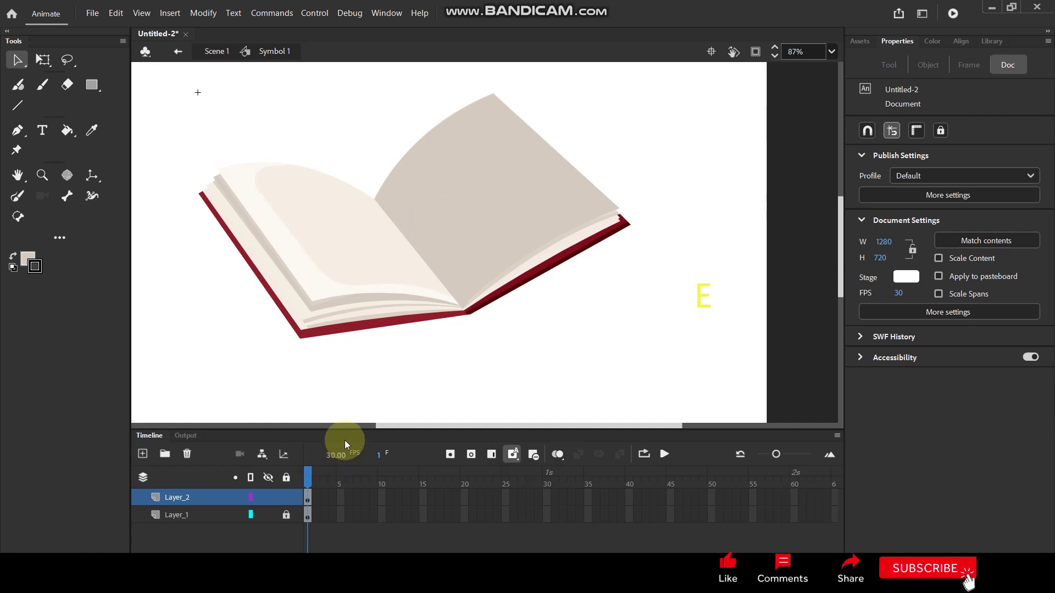
# - Add a keyframe at frame 2 of Layer_2 and pull the page's two outer corners slightly up and inward
pyautogui.press('F6')
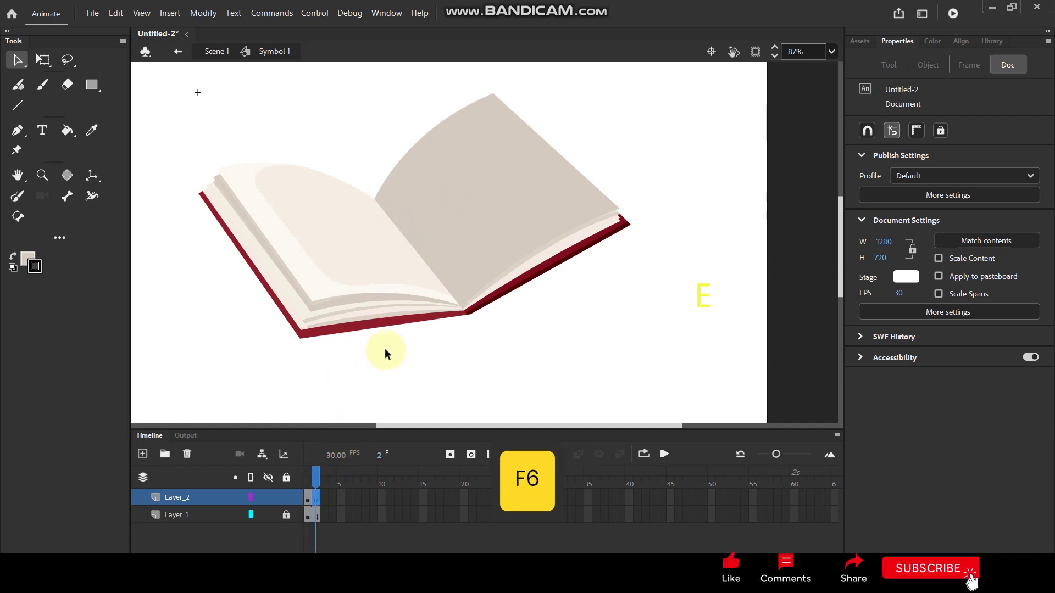
pyautogui.moveTo(491, 93); pyautogui.dragTo(472, 88)
pyautogui.moveTo(617, 206); pyautogui.dragTo(600, 187)
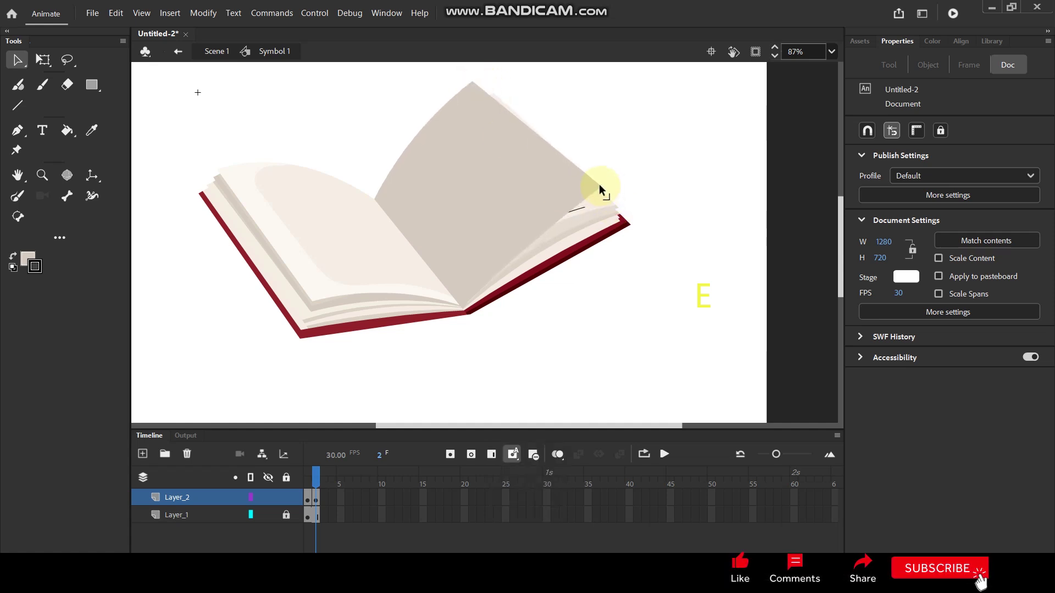
# - Add a keyframe at frame 3, move the page's outer corners further toward the left page and bend its upper and lower edges
pyautogui.press('F6')
pyautogui.moveTo(472, 79); pyautogui.dragTo(444, 77)
pyautogui.moveTo(601, 185); pyautogui.dragTo(571, 169)
pyautogui.moveTo(523, 235); pyautogui.dragTo(513, 224)
pyautogui.moveTo(412, 134); pyautogui.dragTo(403, 127)
# - Add a keyframe at frame 4, lift the page's outer corners further over the fold and curve both side edges to match
pyautogui.press('F6')
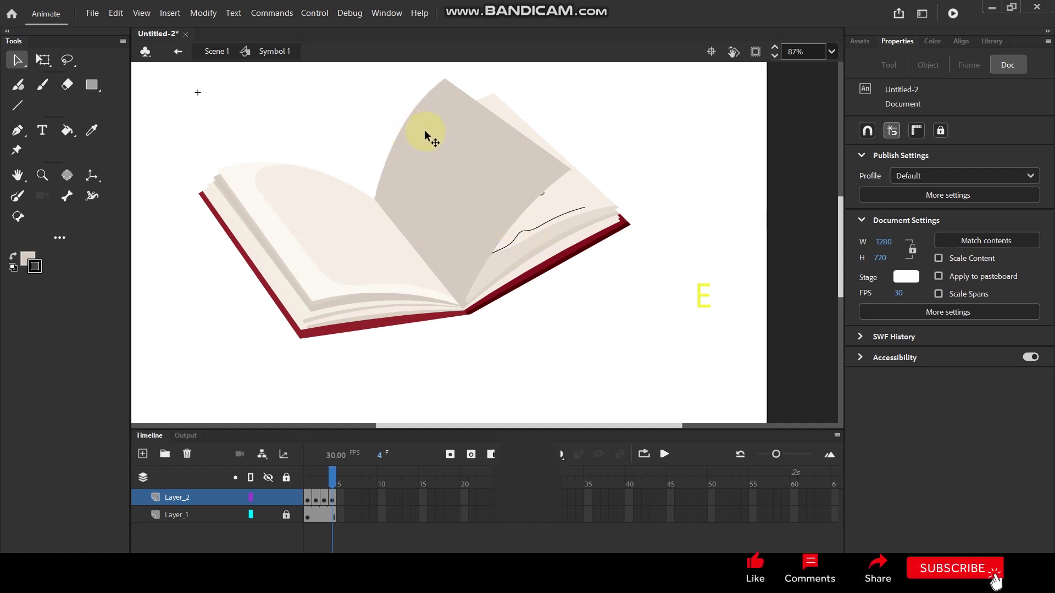
pyautogui.moveTo(437, 75); pyautogui.dragTo(422, 72)
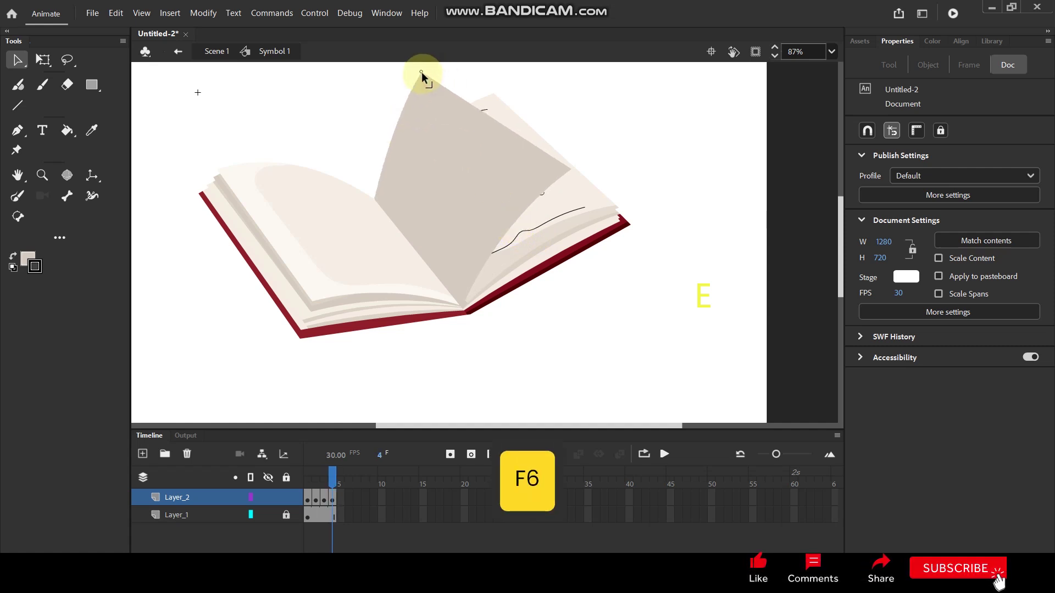
pyautogui.moveTo(565, 170); pyautogui.dragTo(540, 154)
pyautogui.moveTo(403, 122); pyautogui.dragTo(384, 123)
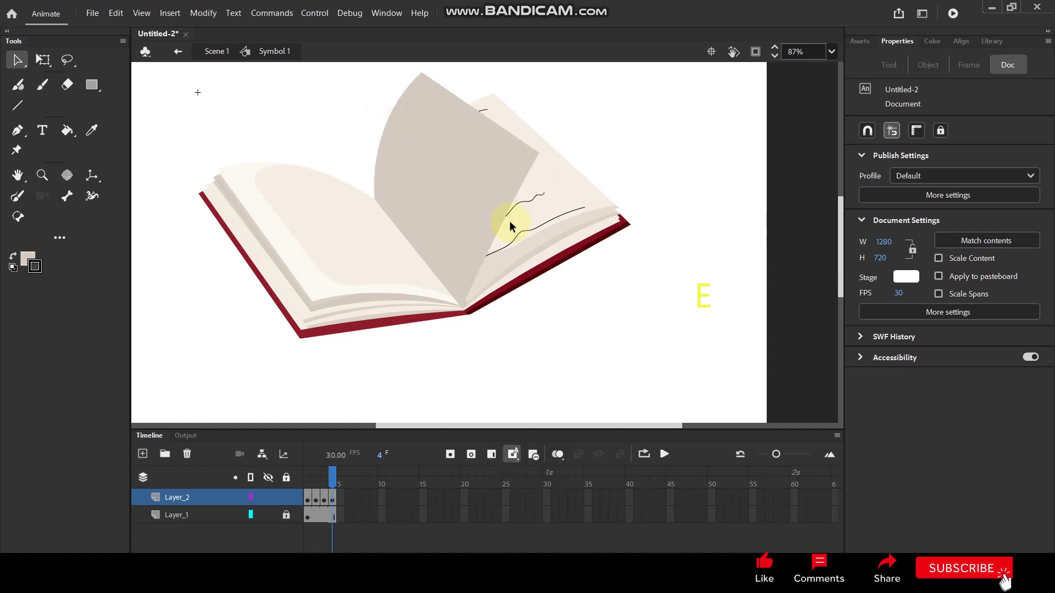
pyautogui.moveTo(501, 216); pyautogui.dragTo(492, 217)
# - Add a keyframe at frame 5, shift the page's outer corners further left and bend its outer and side edges inward or outward
pyautogui.press('F6')
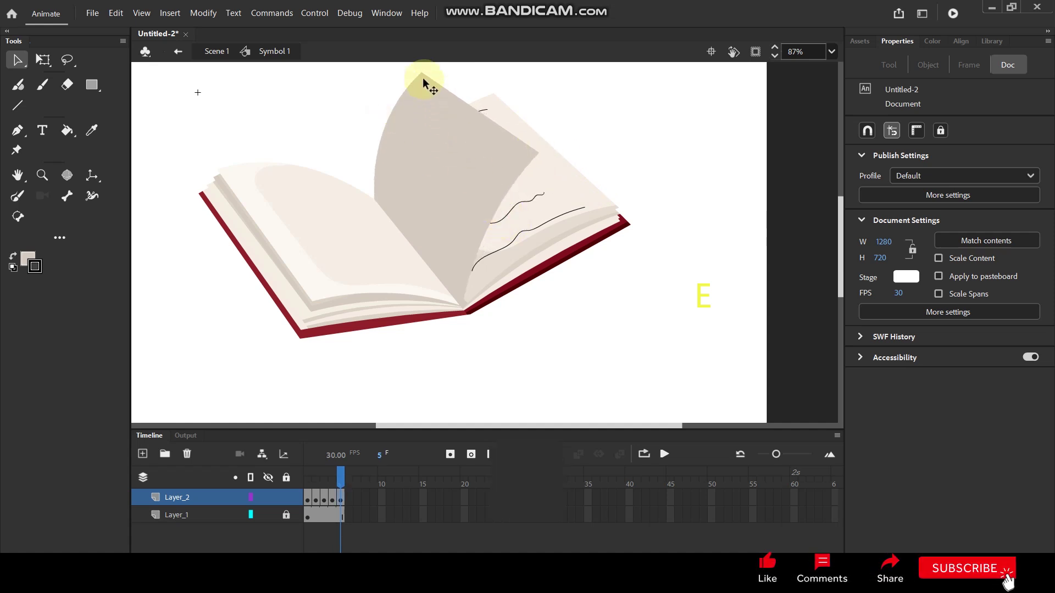
pyautogui.press('F6')
pyautogui.moveTo(419, 70); pyautogui.dragTo(398, 72)
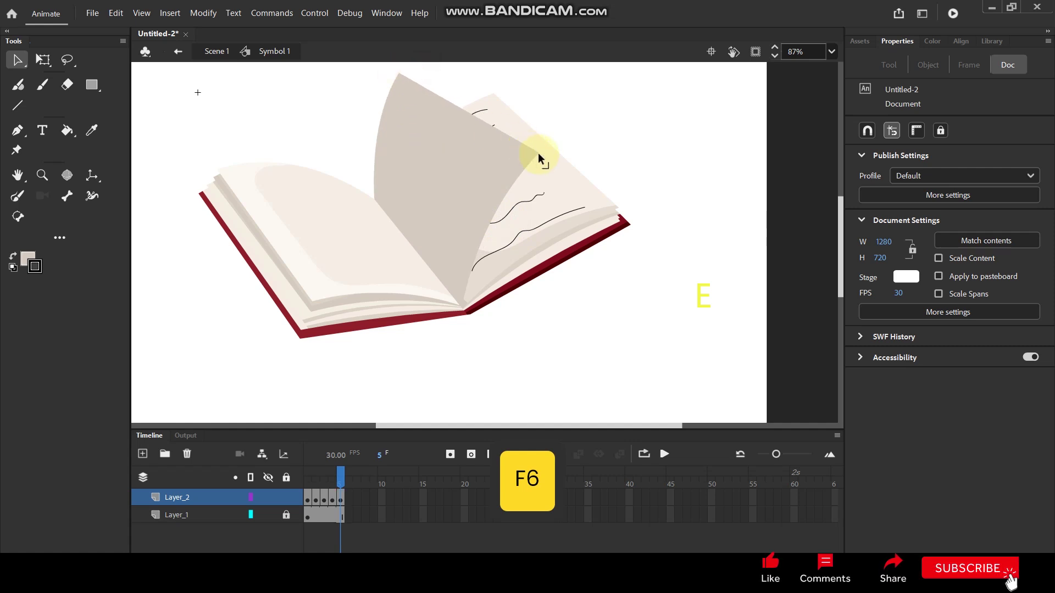
pyautogui.moveTo(538, 154); pyautogui.dragTo(505, 145)
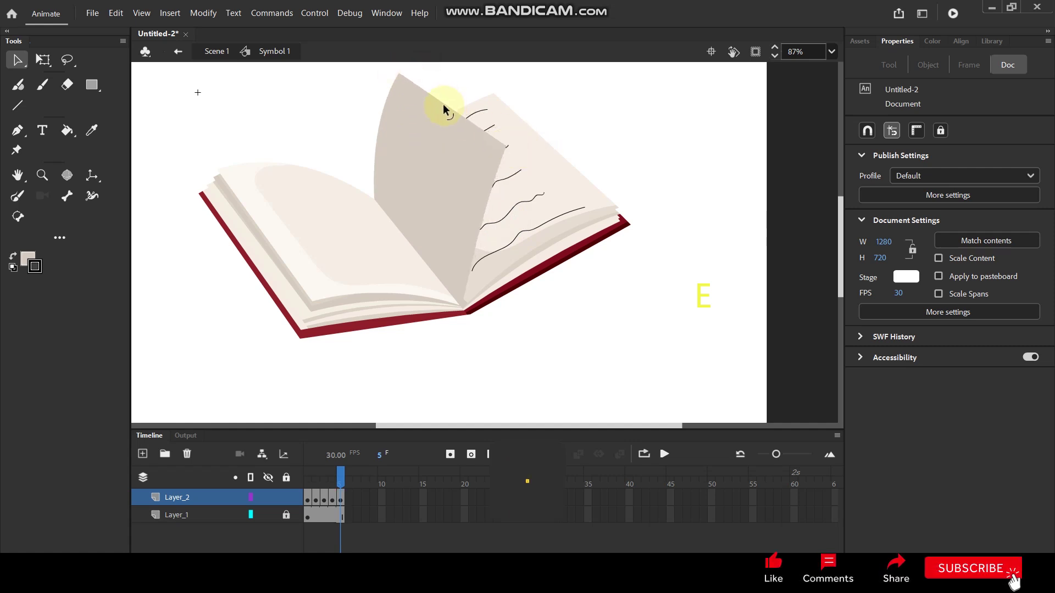
pyautogui.moveTo(443, 104); pyautogui.dragTo(438, 109)
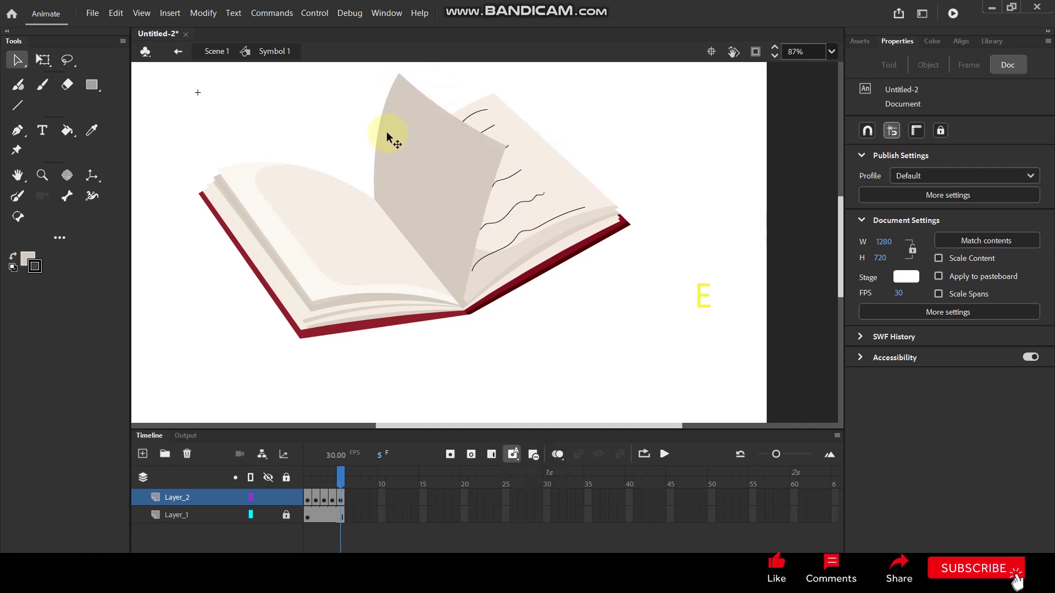
pyautogui.moveTo(374, 144); pyautogui.dragTo(370, 147)
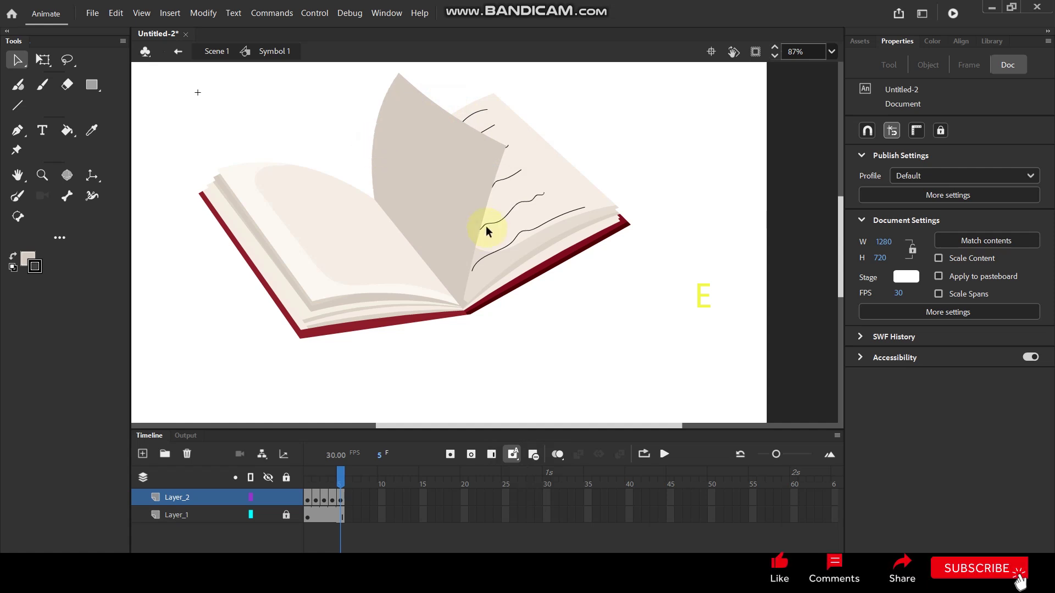
pyautogui.moveTo(482, 229); pyautogui.dragTo(472, 224)
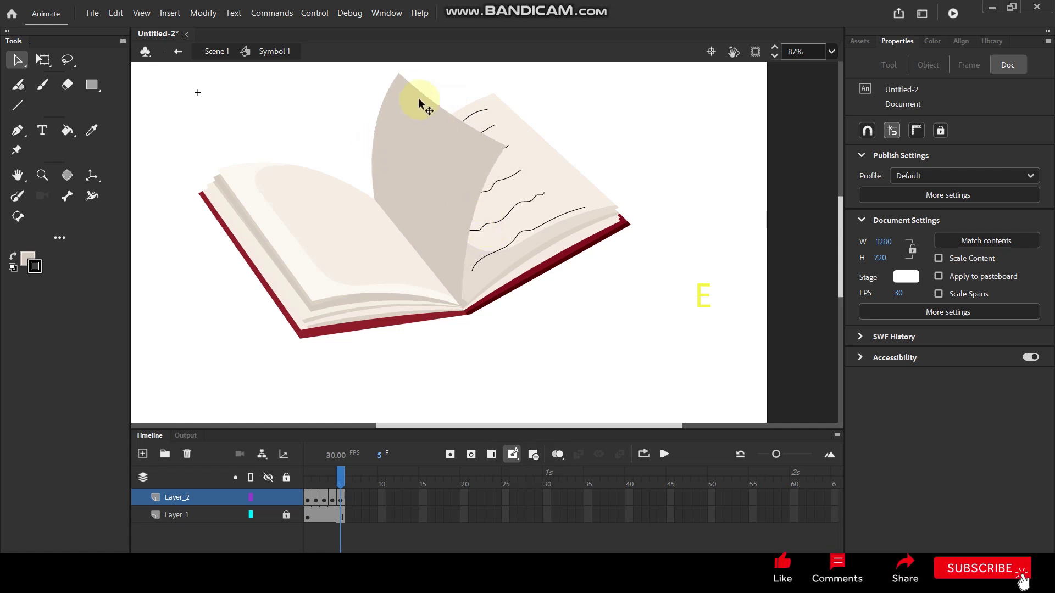
# - Add a keyframe at frame 6, advance the page's outer corners toward the left page and bow its side edges leftward
pyautogui.press('F6')
pyautogui.moveTo(399, 73); pyautogui.dragTo(375, 79)
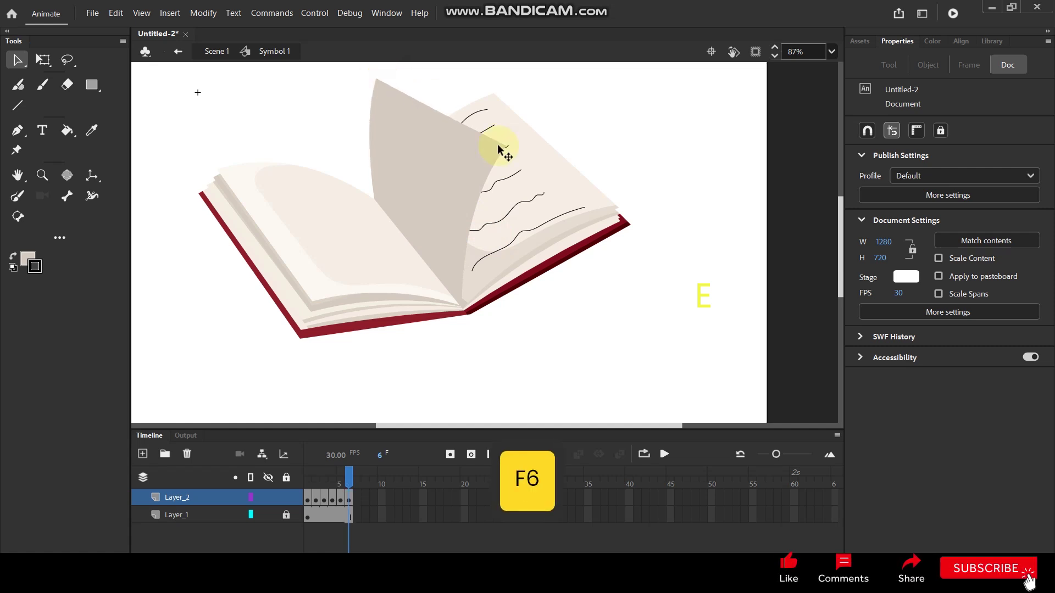
pyautogui.moveTo(497, 146); pyautogui.dragTo(477, 146)
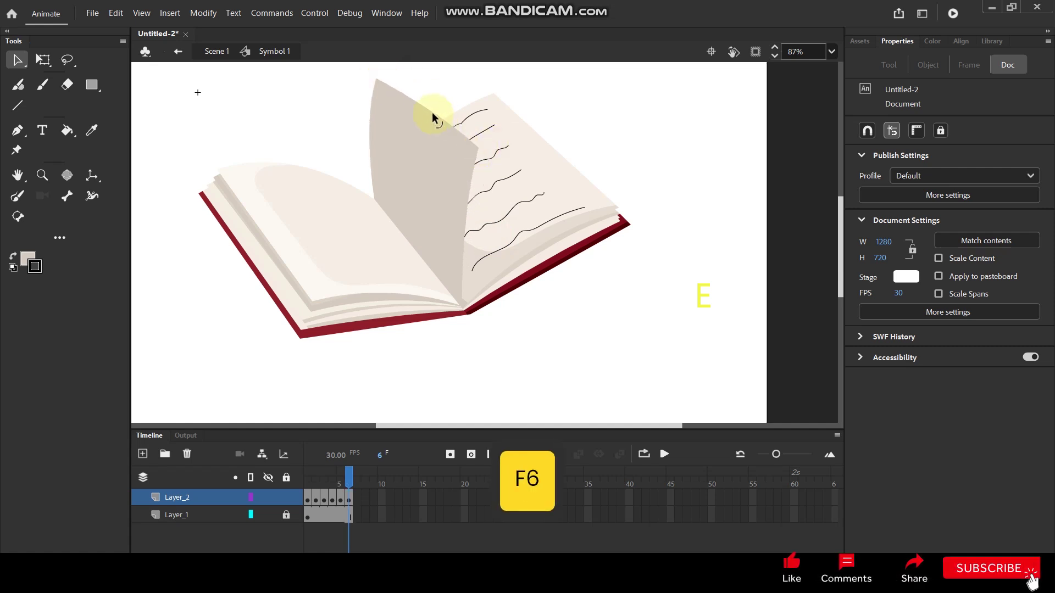
pyautogui.moveTo(370, 136); pyautogui.dragTo(358, 139)
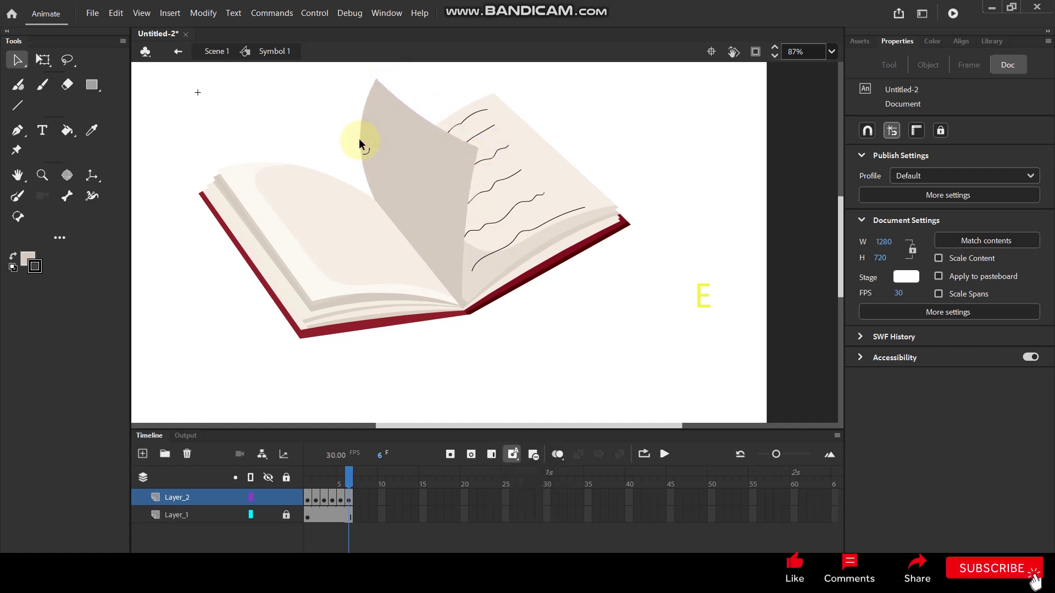
pyautogui.moveTo(466, 211); pyautogui.dragTo(450, 216)
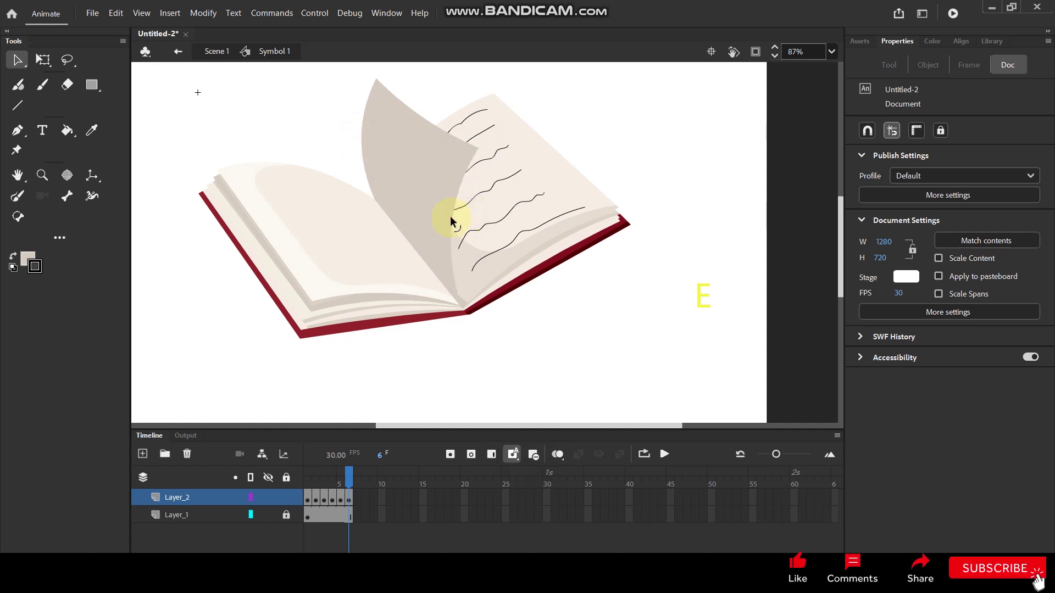
# - Add a keyframe at frame 7, swing the page's outer corners past the fold and reshape its curved edges
pyautogui.press('F6')
pyautogui.moveTo(376, 78); pyautogui.dragTo(350, 85)
pyautogui.moveTo(478, 155); pyautogui.dragTo(443, 155)
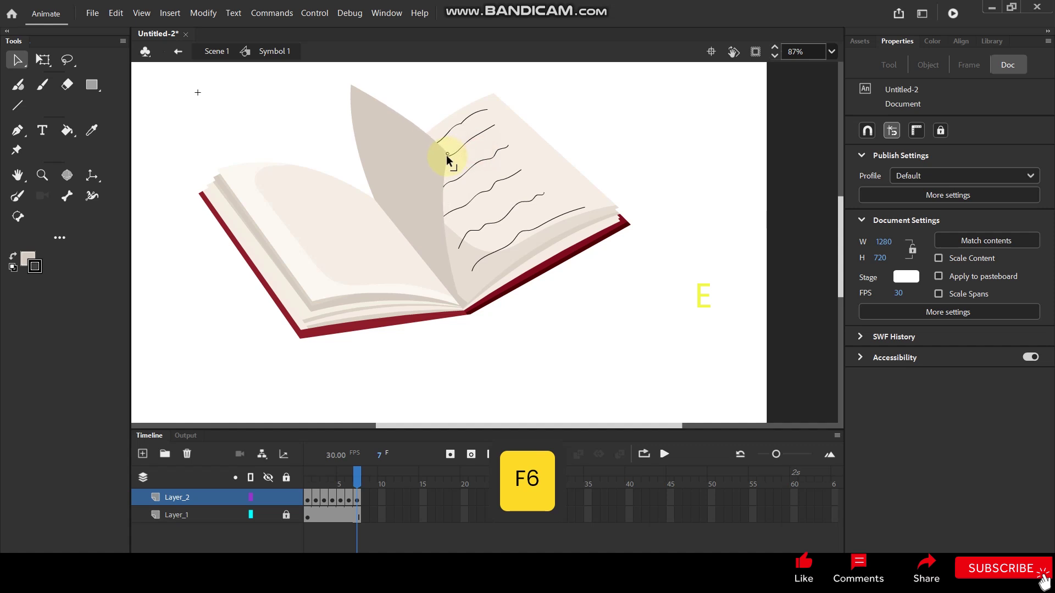
pyautogui.moveTo(394, 110); pyautogui.dragTo(349, 160)
pyautogui.moveTo(443, 210); pyautogui.dragTo(437, 212)
# - Add a keyframe at frame 8, shift the turning page's outer corners further left and bend its curved edges to match
pyautogui.press('F6')
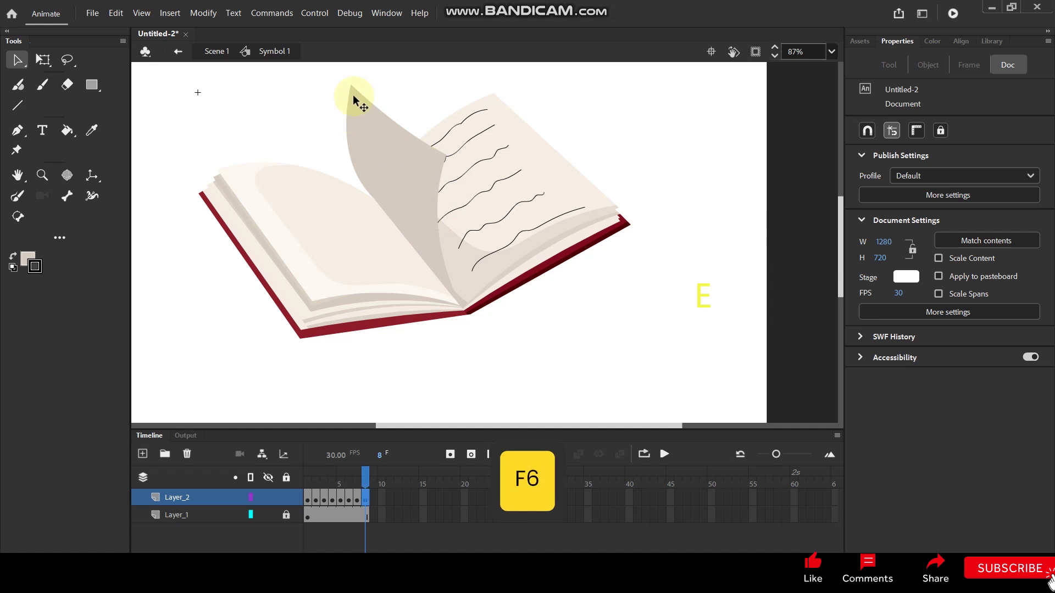
pyautogui.moveTo(350, 83); pyautogui.dragTo(328, 95)
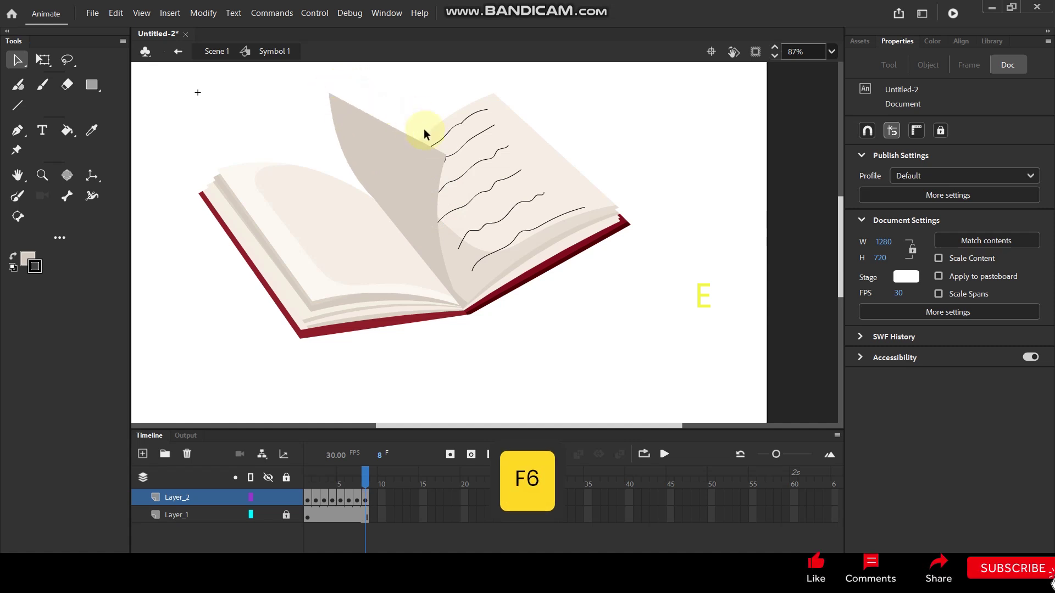
pyautogui.moveTo(446, 155); pyautogui.dragTo(426, 160)
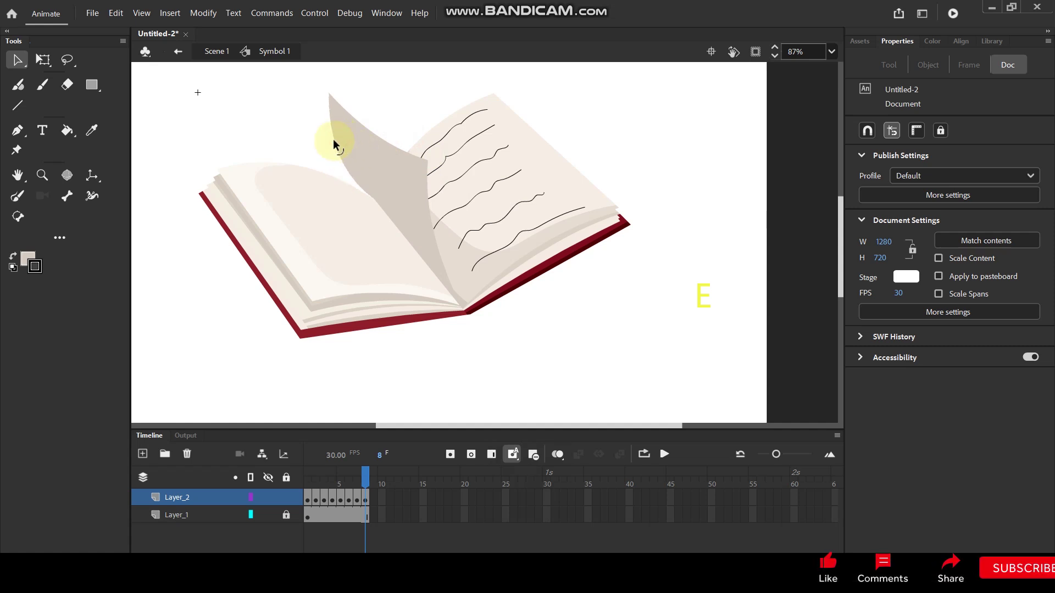
pyautogui.moveTo(369, 196); pyautogui.dragTo(365, 197)
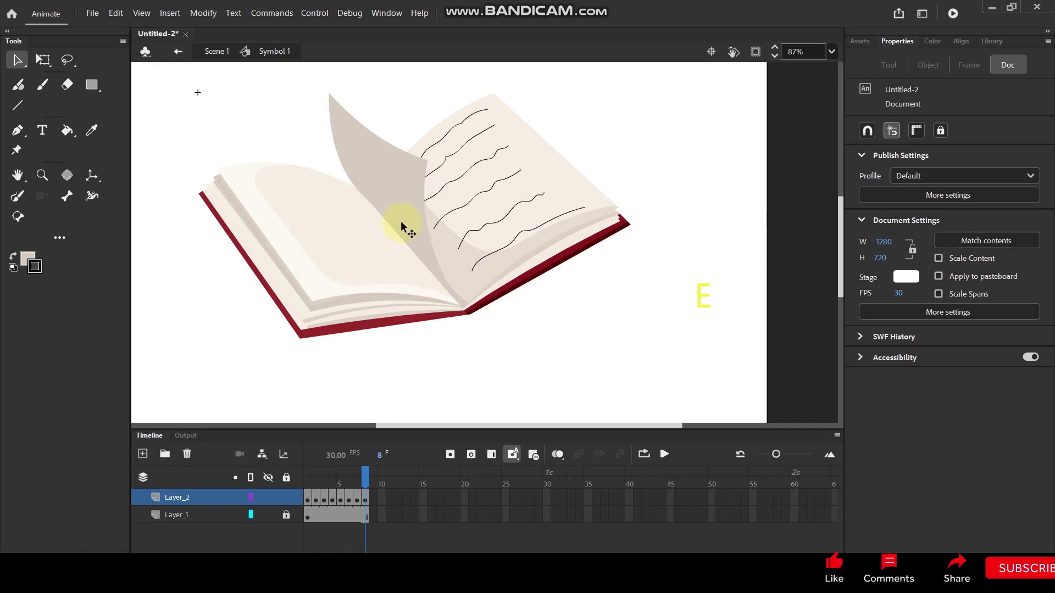
# - Add a keyframe at frame 9 and pull the page's far outer corner further left and down toward the left page
pyautogui.press('F6')
pyautogui.moveTo(327, 96); pyautogui.dragTo(289, 108)
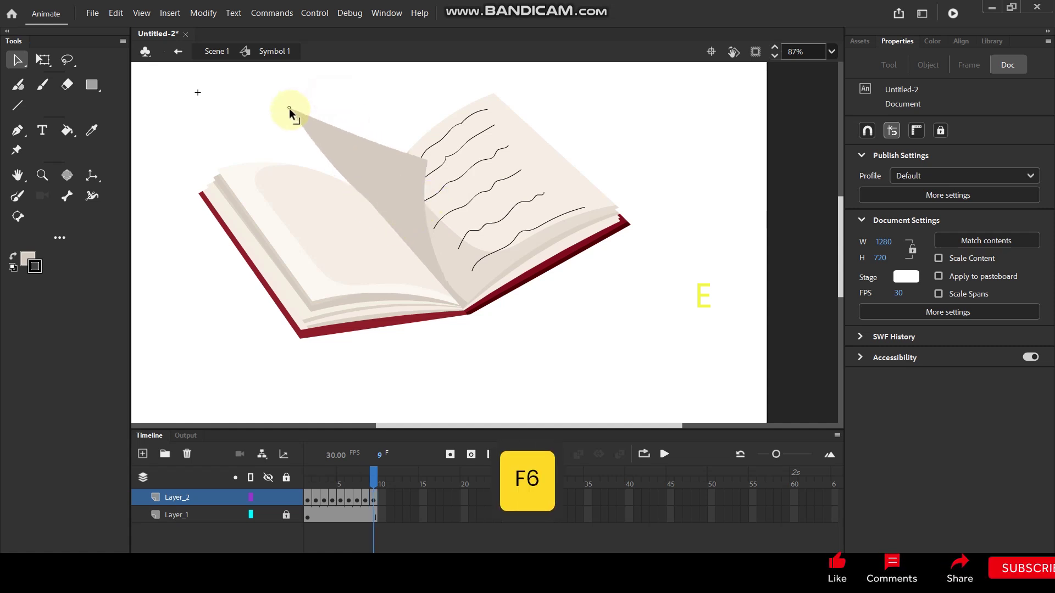
pyautogui.moveTo(424, 160); pyautogui.dragTo(324, 163)
pyautogui.moveTo(395, 176); pyautogui.dragTo(338, 223)
pyautogui.hotkey('ctrl', 'z')
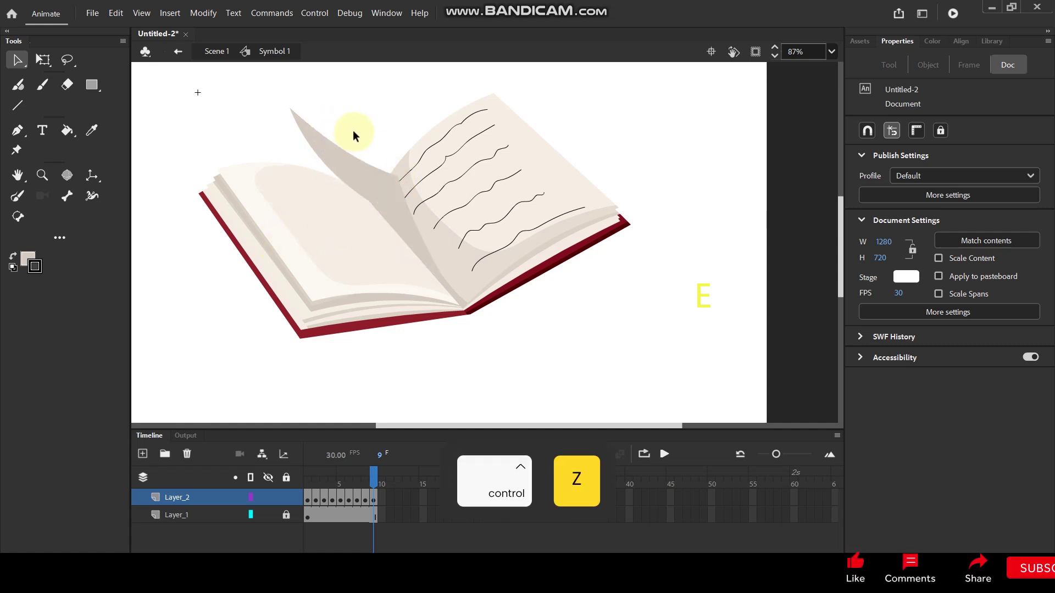
pyautogui.hotkey('ctrl', 'z')
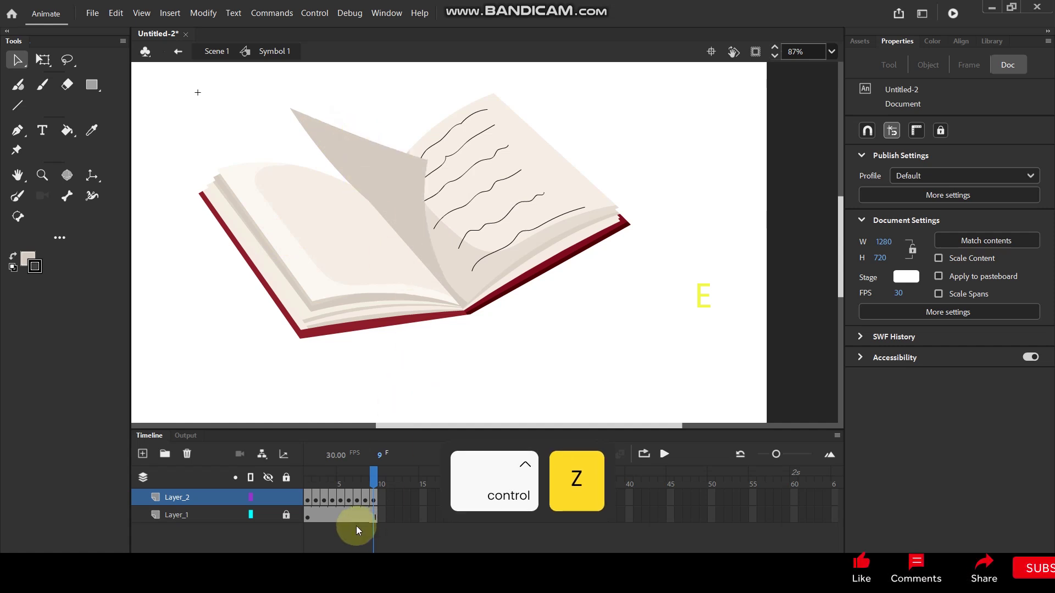
pyautogui.click(374, 498)
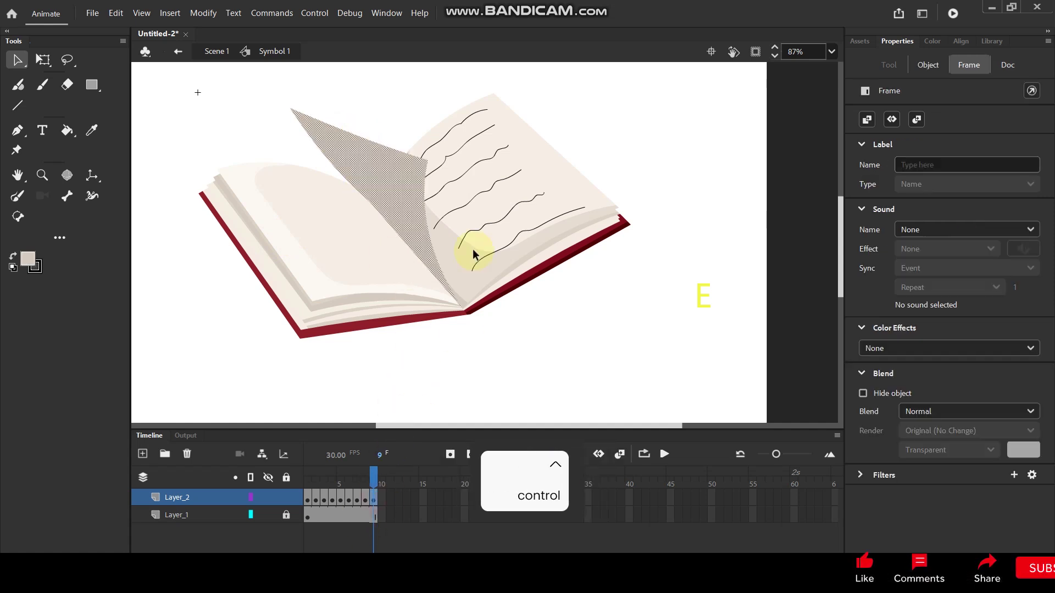
pyautogui.click(357, 110)
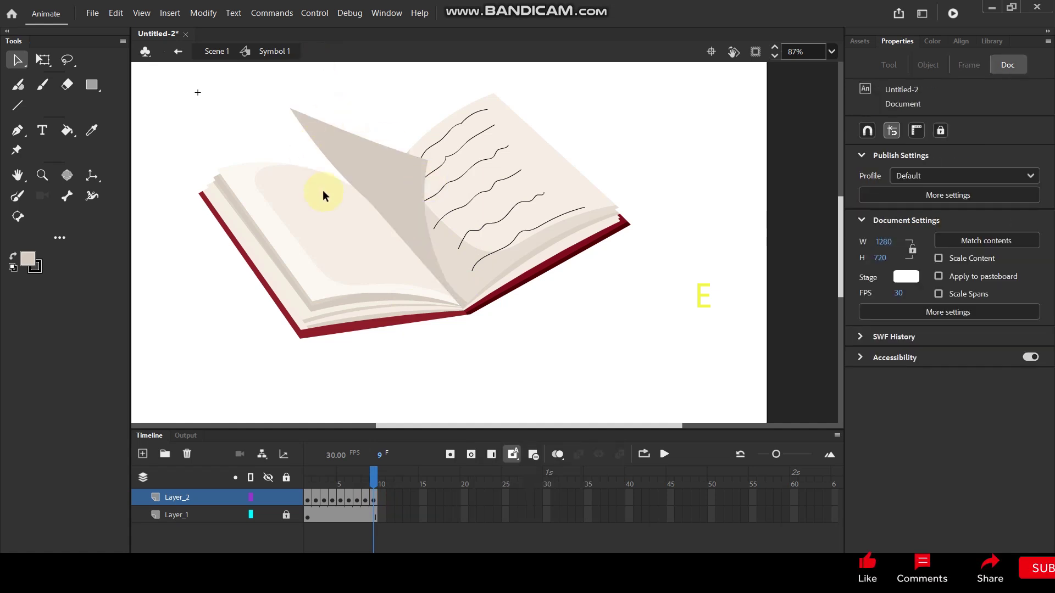
# - Reshape the page at frame 9 by curving its outer and top edges and adjusting its corner near the written page
pyautogui.moveTo(322, 154); pyautogui.dragTo(373, 145)
pyautogui.moveTo(371, 474)
pyautogui.mouseDown()
pyautogui.moveTo(280, 476)
pyautogui.moveTo(395, 476)
pyautogui.mouseUp()
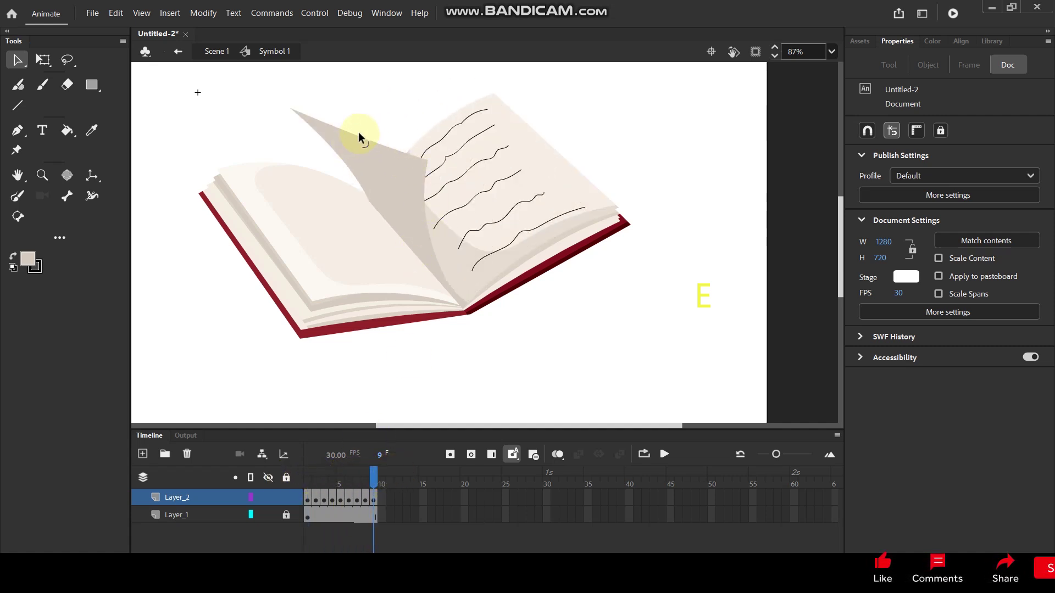
pyautogui.moveTo(427, 160); pyautogui.dragTo(321, 154)
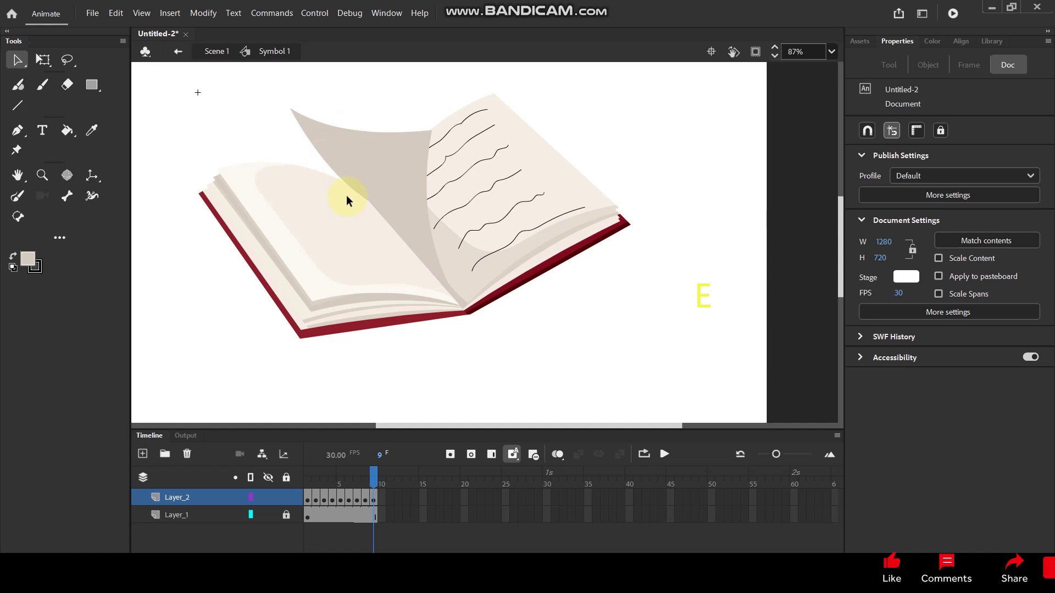
pyautogui.moveTo(369, 200); pyautogui.dragTo(354, 200)
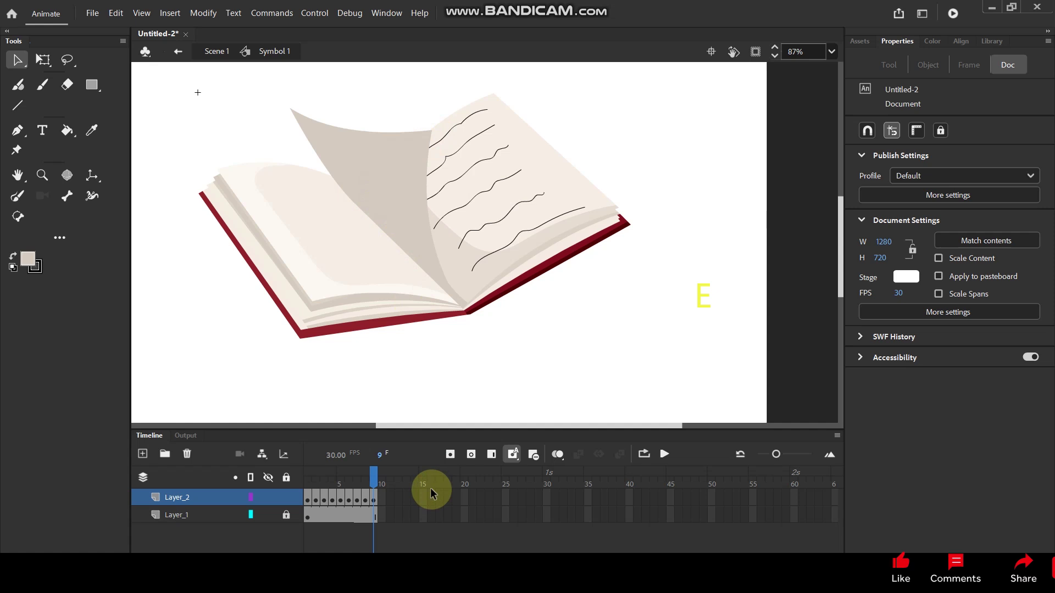
# - Add a keyframe at frame 10, lower the page's corners over the left page and curve its top and outer edges
pyautogui.press('F6')
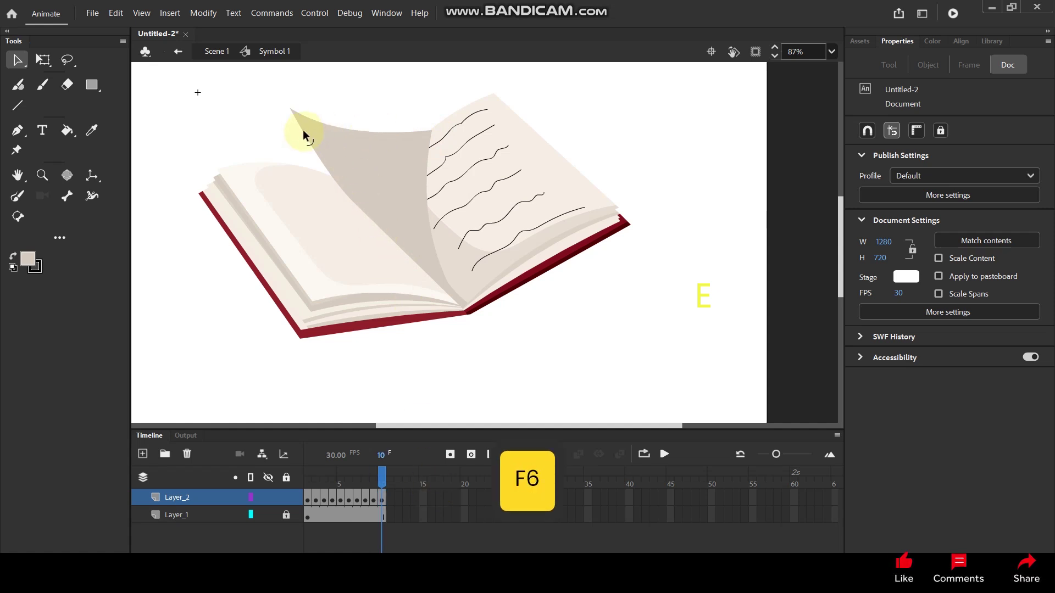
pyautogui.moveTo(289, 108); pyautogui.dragTo(253, 148)
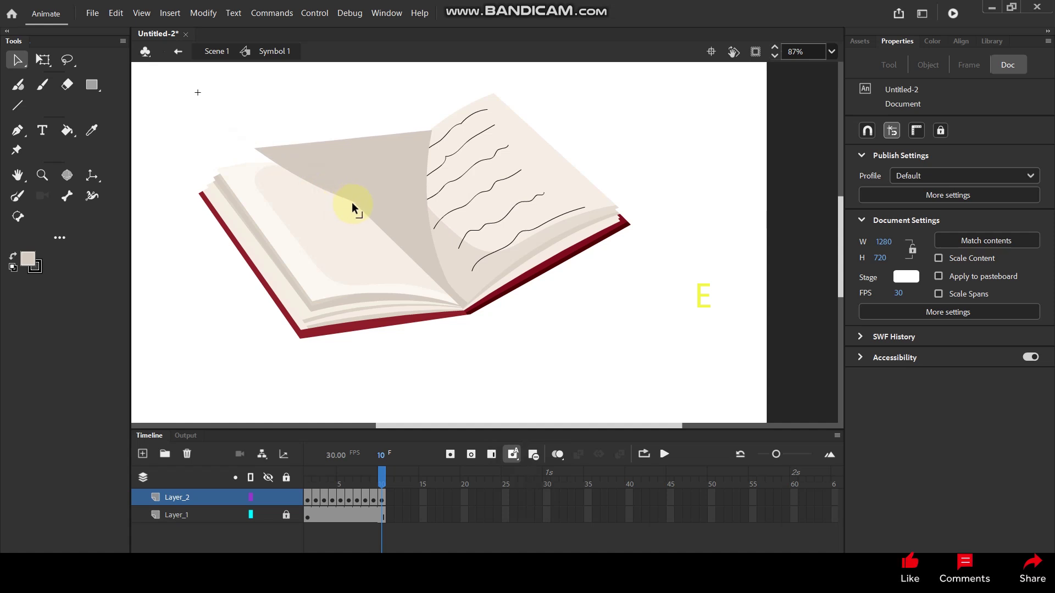
pyautogui.moveTo(354, 201); pyautogui.dragTo(338, 213)
pyautogui.moveTo(430, 132); pyautogui.dragTo(331, 185)
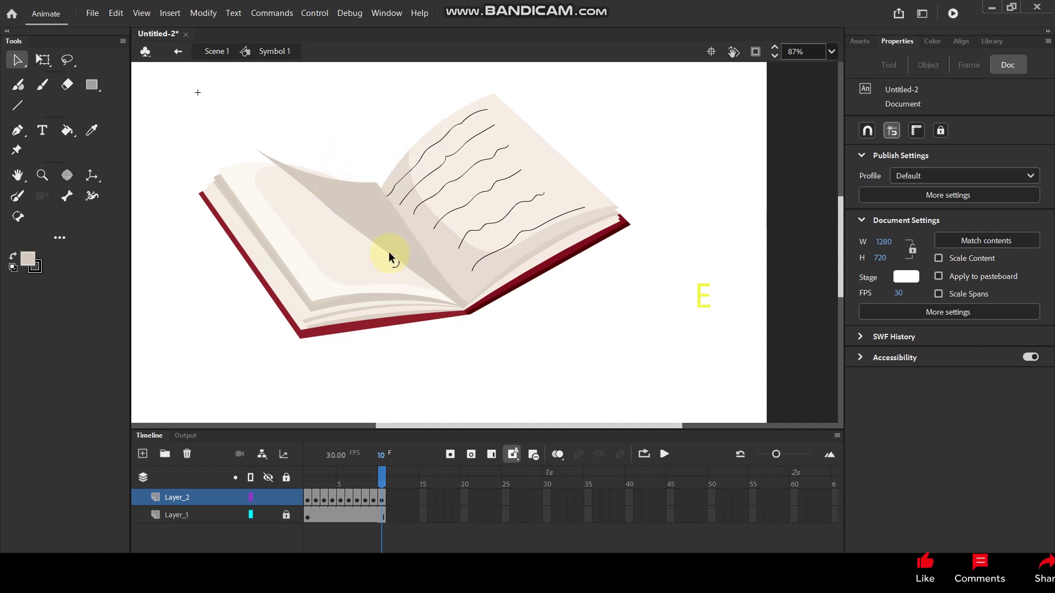
pyautogui.moveTo(389, 254); pyautogui.dragTo(378, 258)
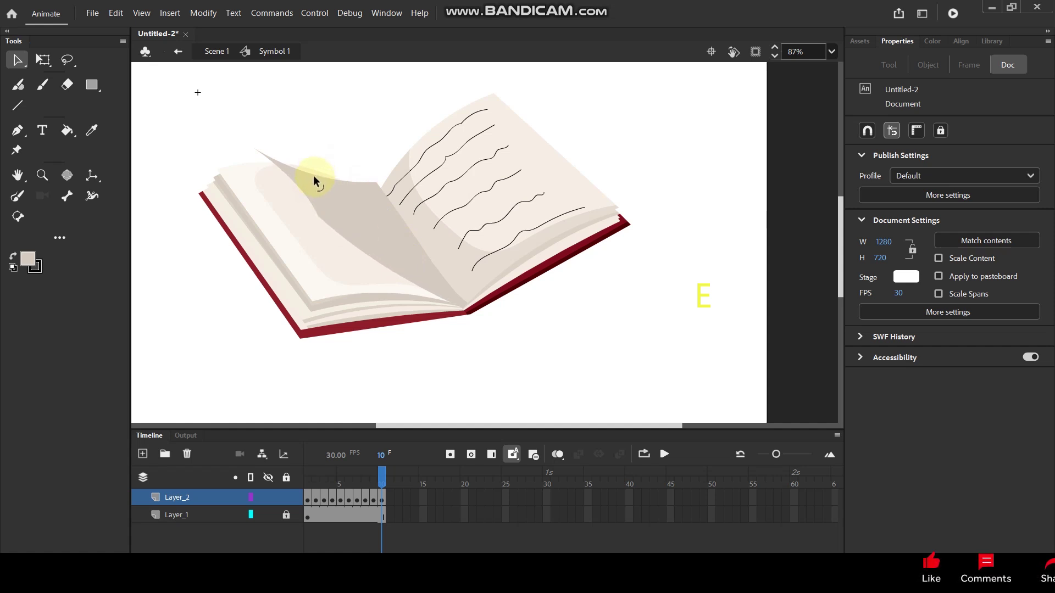
pyautogui.moveTo(383, 484)
pyautogui.mouseDown()
pyautogui.moveTo(341, 472)
pyautogui.moveTo(281, 477)
pyautogui.moveTo(384, 475)
pyautogui.mouseUp()
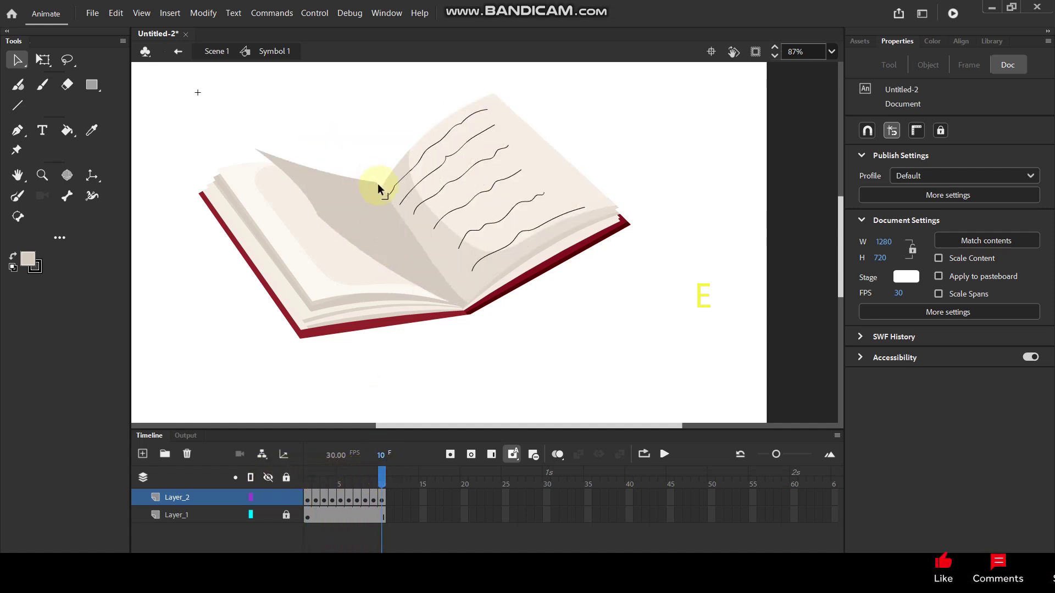
pyautogui.moveTo(376, 181); pyautogui.dragTo(370, 197)
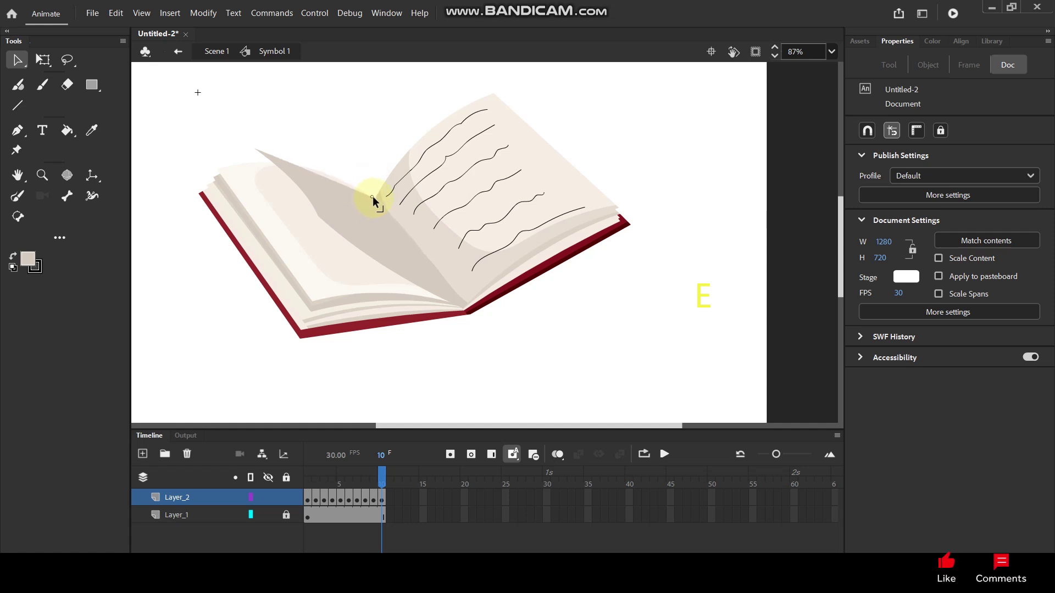
pyautogui.moveTo(337, 181); pyautogui.dragTo(337, 179)
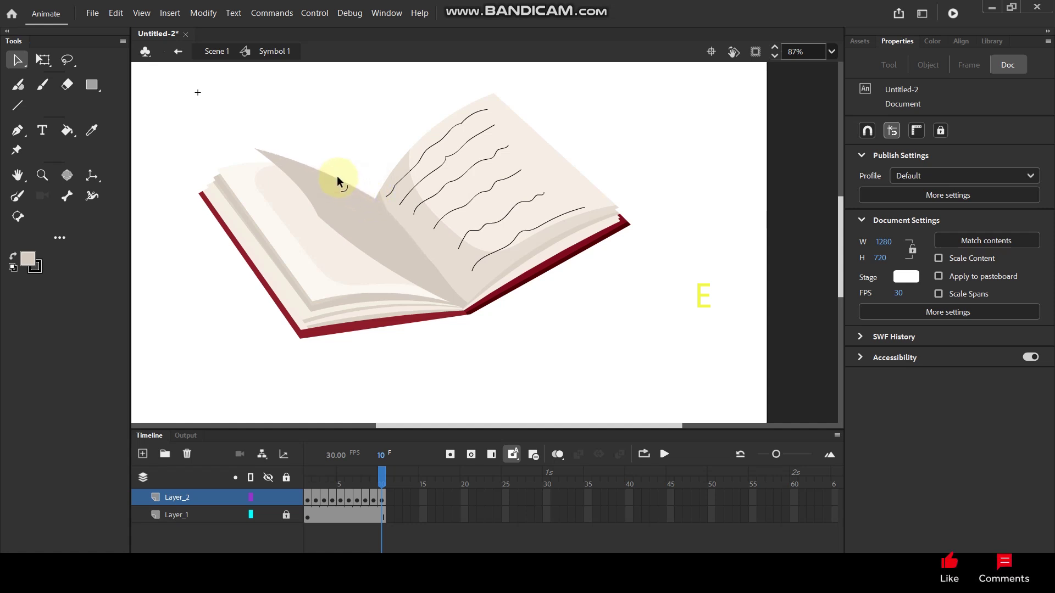
pyautogui.moveTo(319, 215); pyautogui.dragTo(321, 247)
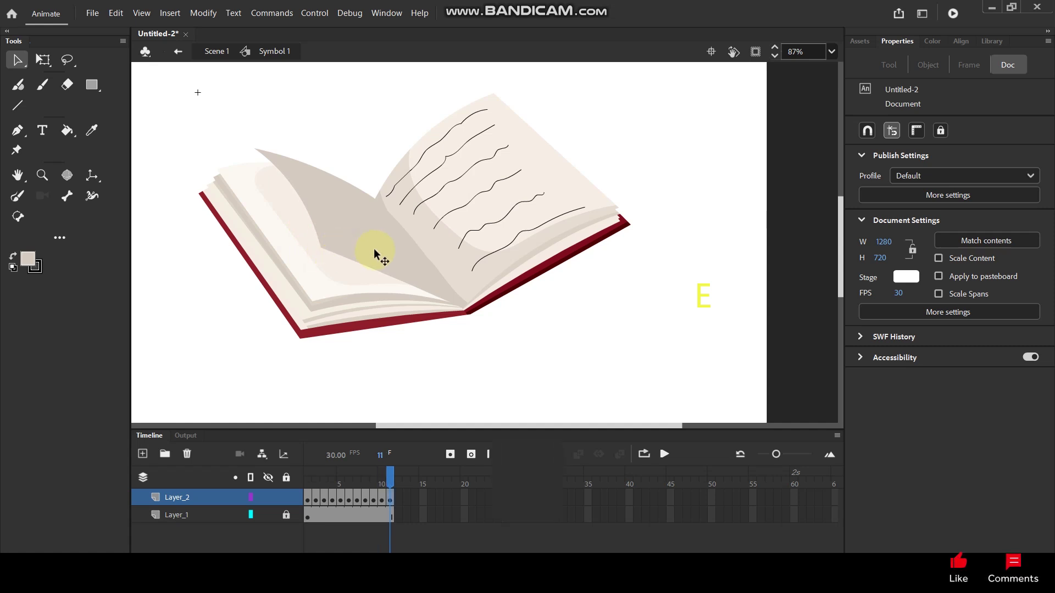
# - Add a keyframe at frame 11, move the page's outer corners closer to the left page's corners and straighten the outer edge
pyautogui.press('F6')
pyautogui.moveTo(255, 148); pyautogui.dragTo(237, 155)
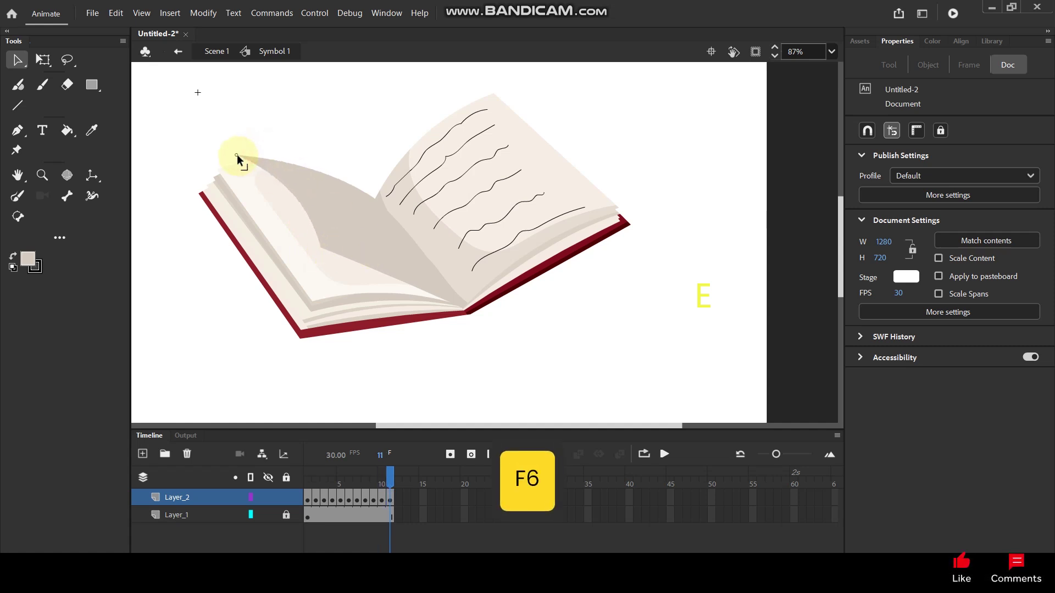
pyautogui.moveTo(319, 245); pyautogui.dragTo(318, 272)
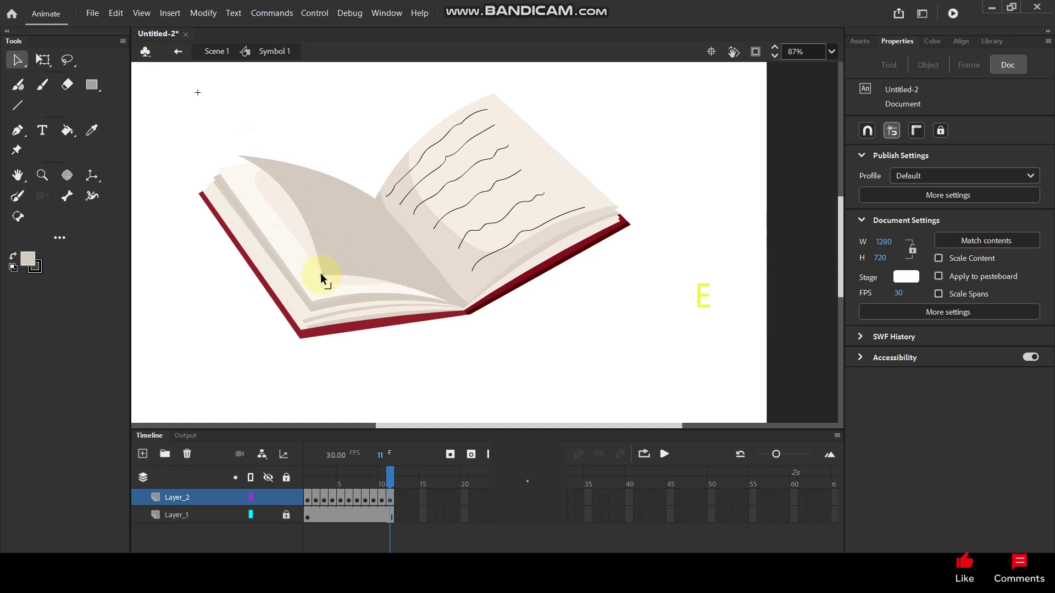
pyautogui.moveTo(295, 202); pyautogui.dragTo(281, 212)
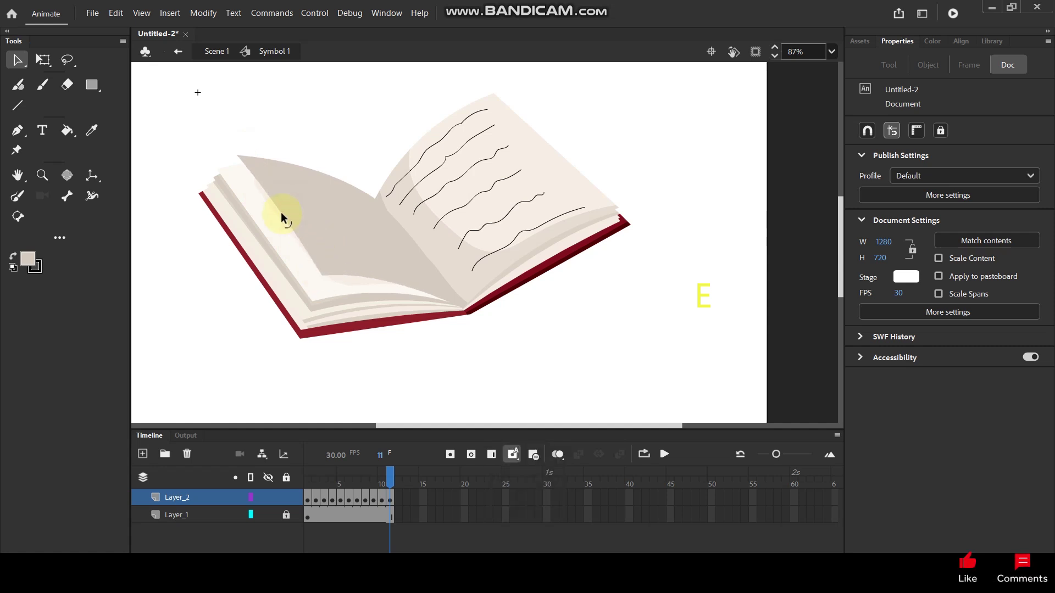
# - Add a keyframe at frame 12 and lower both outer corners of the turning page further onto the left page
pyautogui.press('F6')
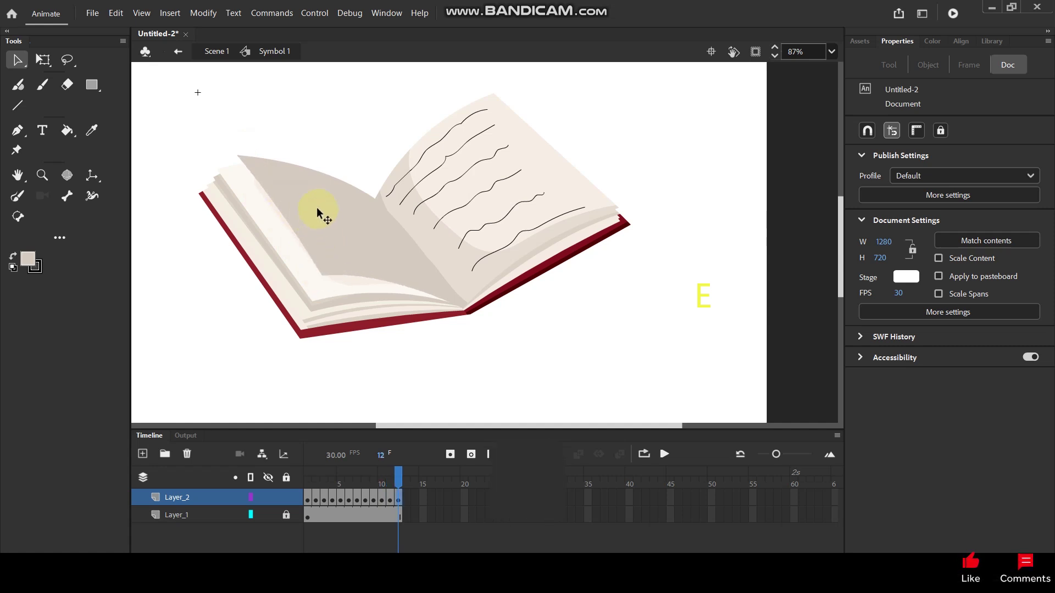
pyautogui.moveTo(237, 156); pyautogui.dragTo(230, 162)
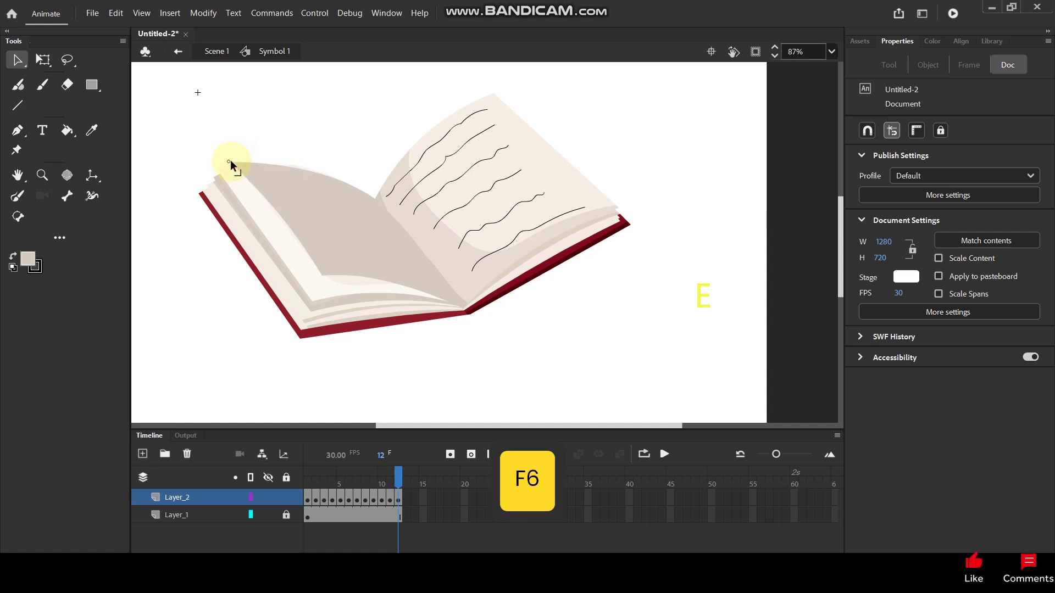
pyautogui.moveTo(322, 276)
pyautogui.mouseDown()
pyautogui.moveTo(320, 286)
pyautogui.moveTo(362, 291)
pyautogui.mouseUp()
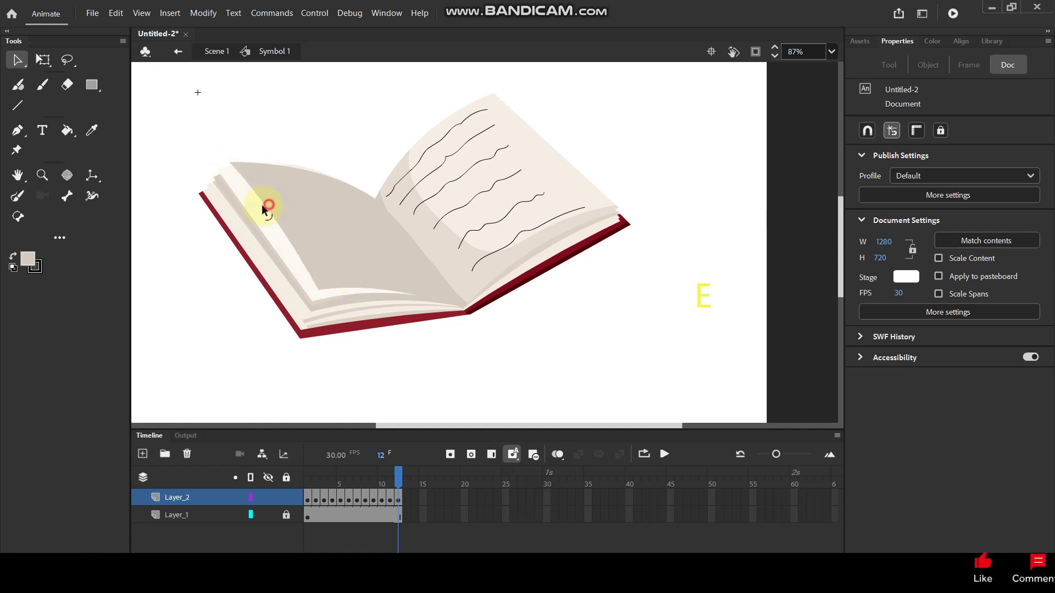
# - Add a keyframe at frame 13 and bring the turning page's outer corners onto the corners of the left page stack
pyautogui.press('F6')
pyautogui.moveTo(230, 160); pyautogui.dragTo(267, 159)
pyautogui.moveTo(316, 291); pyautogui.dragTo(310, 300)
# - Add a keyframe at frame 14 and adjust the page's outer edge and corners to cover the left page completely
pyautogui.press('F6')
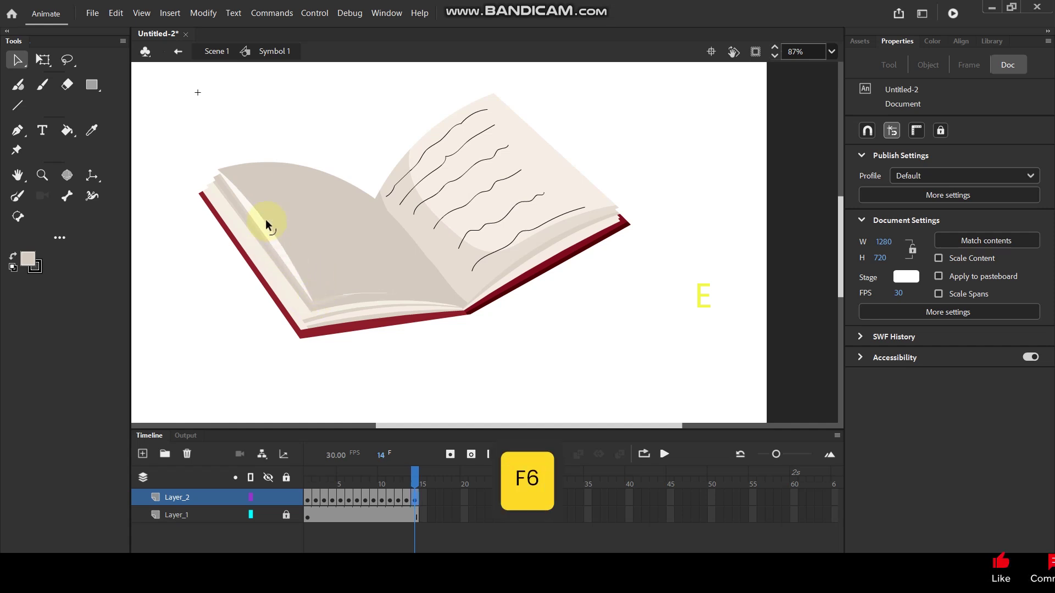
pyautogui.moveTo(262, 223); pyautogui.dragTo(257, 226)
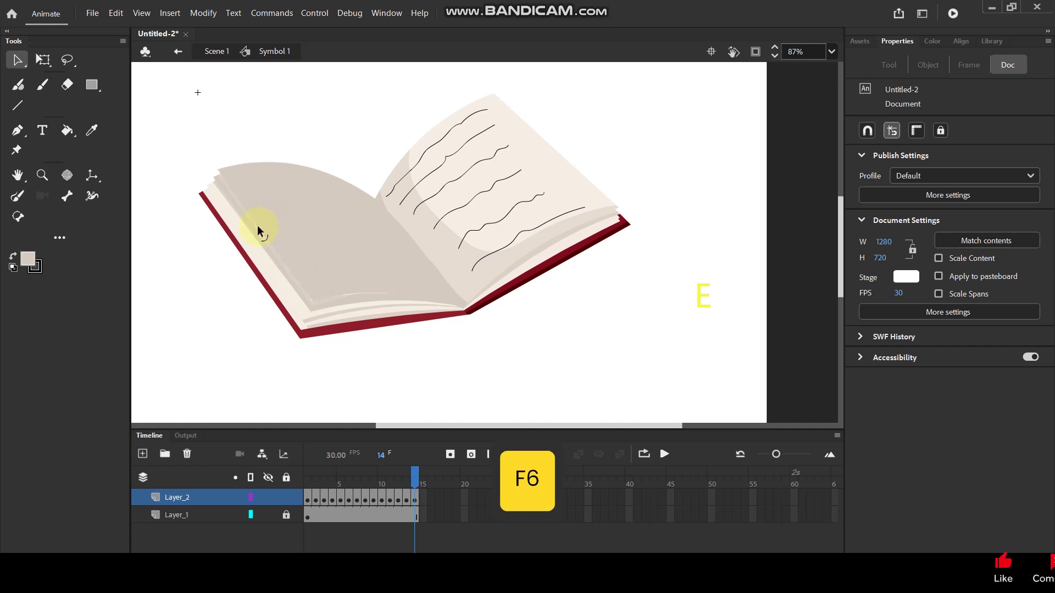
pyautogui.click(273, 158)
pyautogui.click(205, 133)
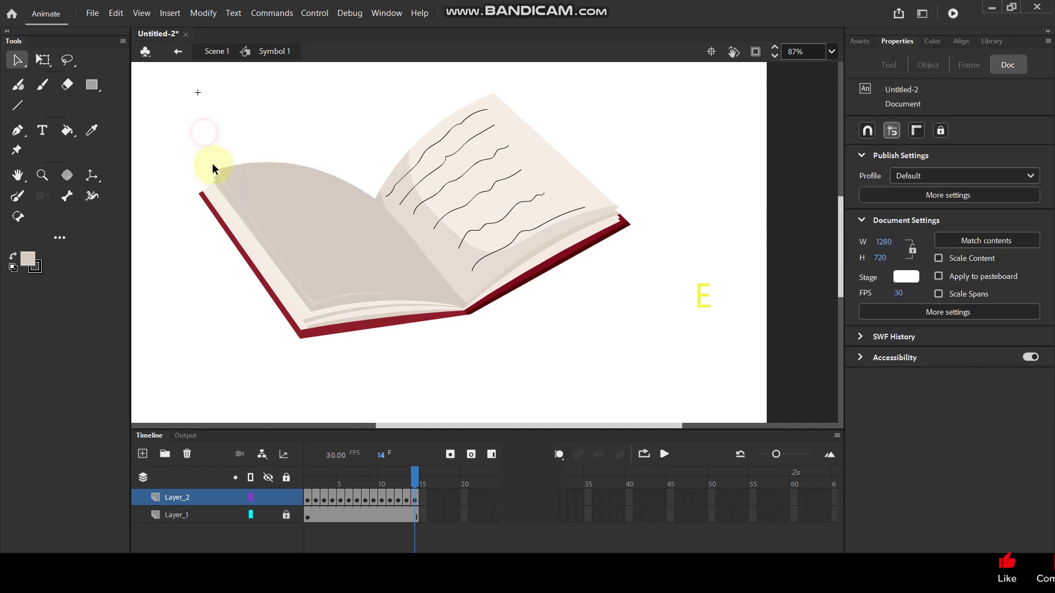
pyautogui.moveTo(215, 170); pyautogui.dragTo(213, 170)
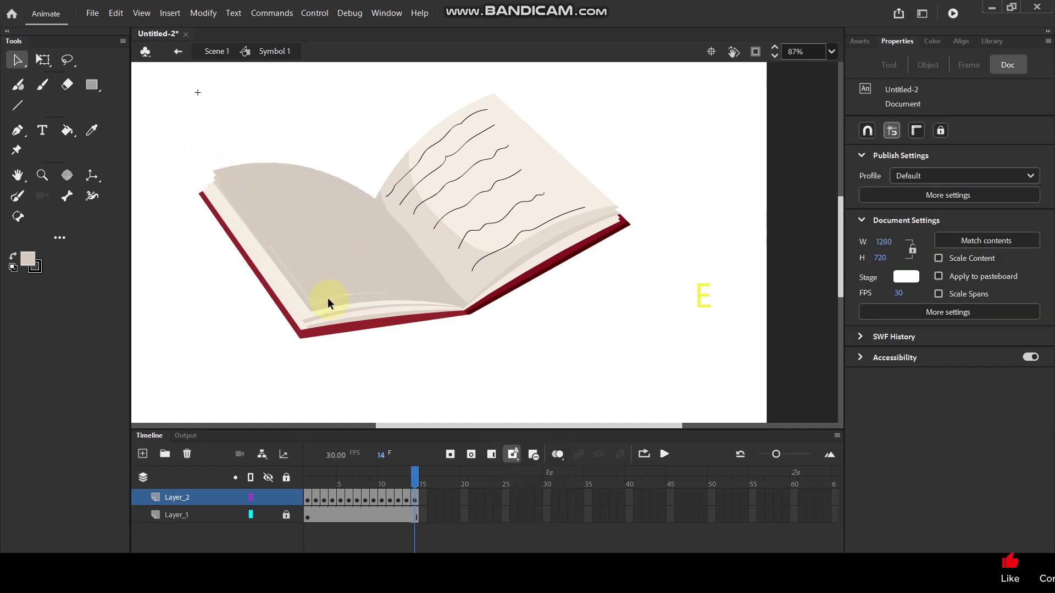
pyautogui.moveTo(311, 301)
pyautogui.mouseDown()
pyautogui.moveTo(323, 295)
pyautogui.moveTo(311, 299)
pyautogui.mouseUp()
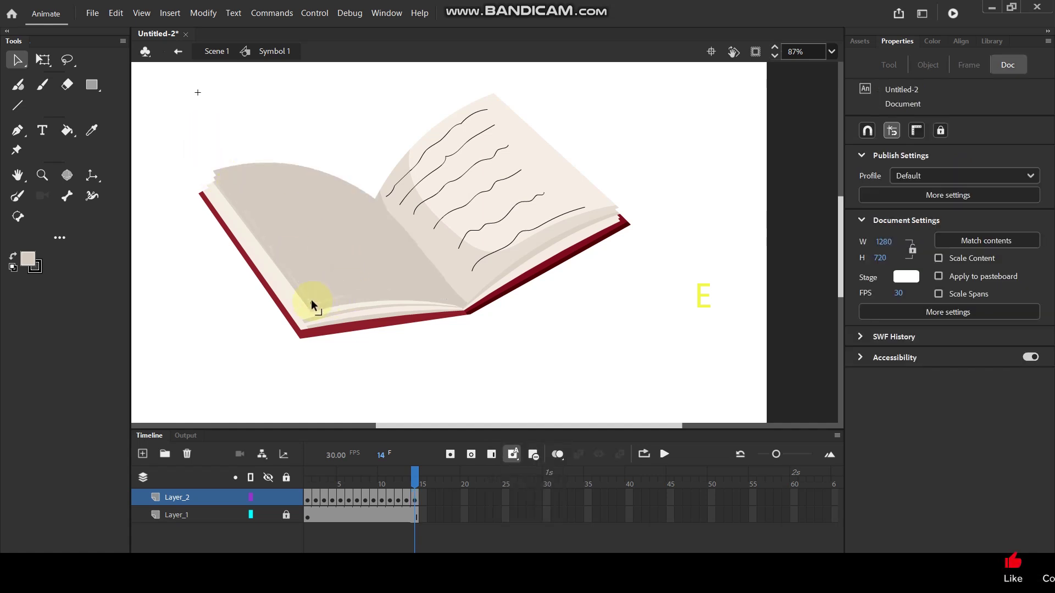
# - Play the page-turn animation in the timeline to check its motion
pyautogui.press('Return')
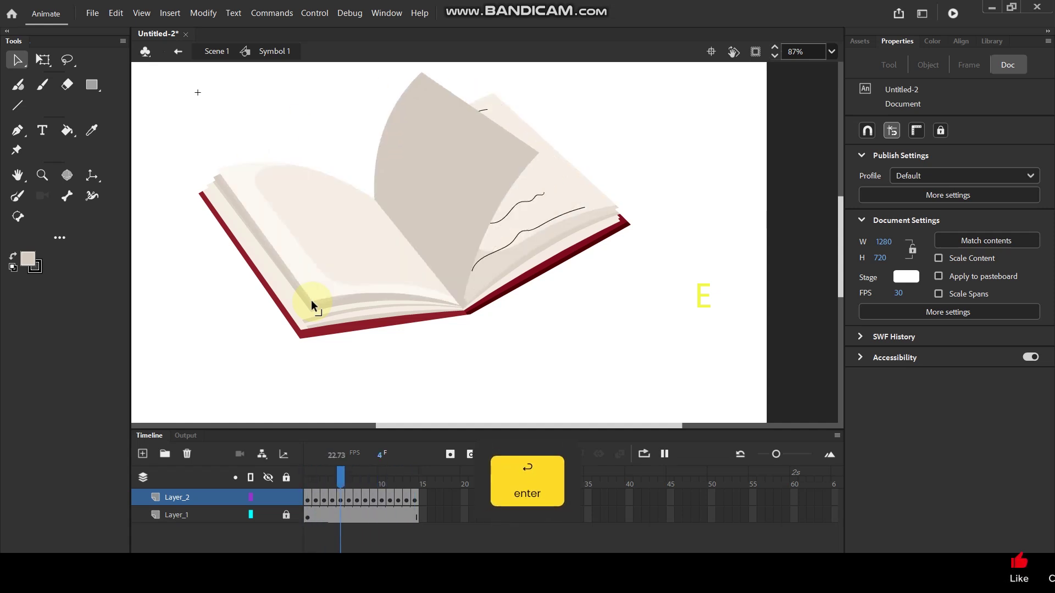
pyautogui.press('Return')
pyautogui.press('Return')
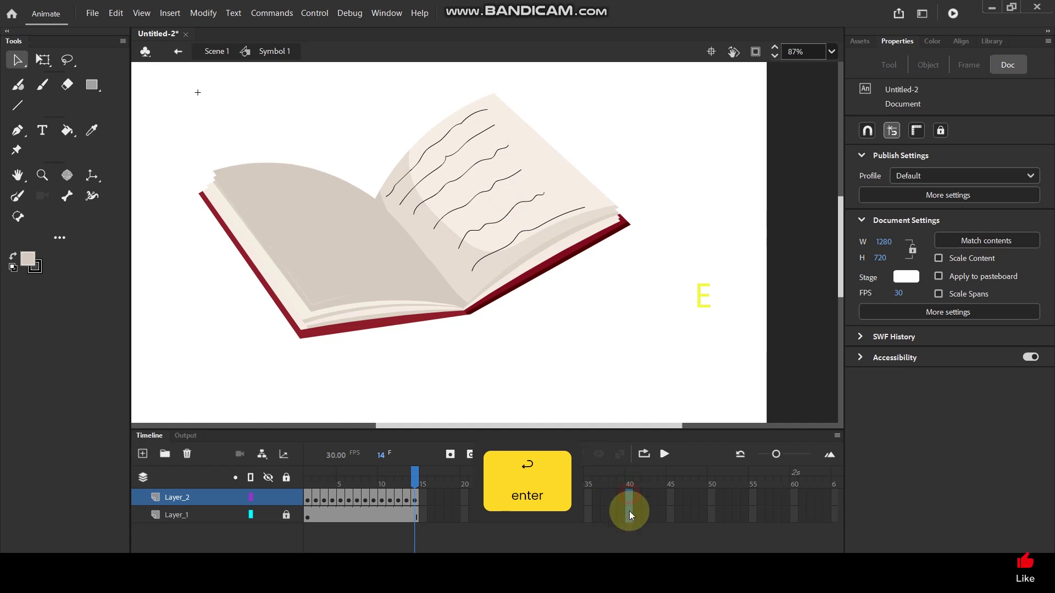
# - Extend both layers inside the book symbol to frame 40
pyautogui.moveTo(630, 510); pyautogui.dragTo(628, 505)
pyautogui.press('F5')
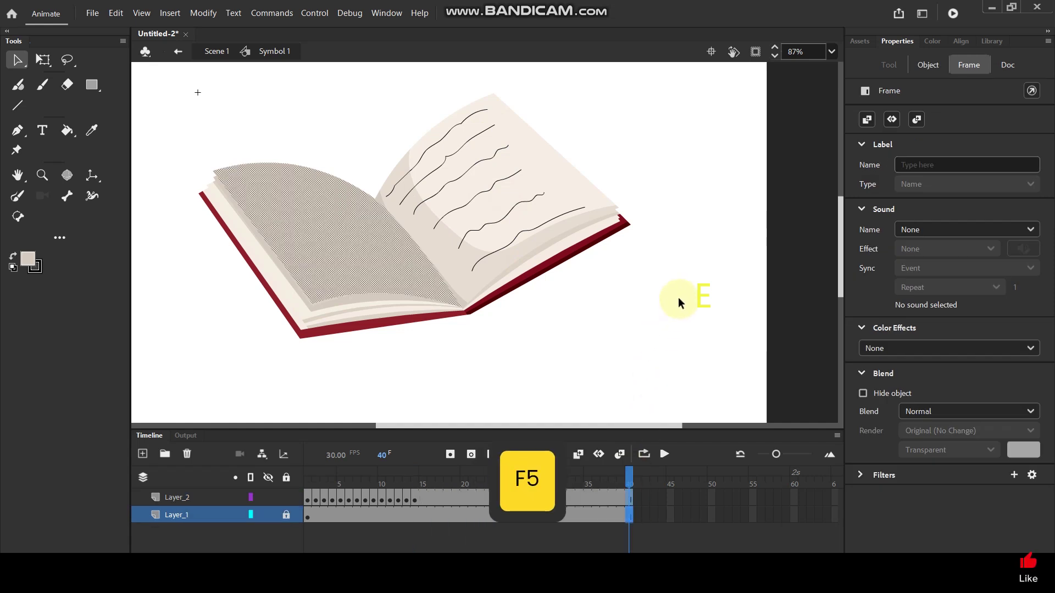
pyautogui.click(679, 302)
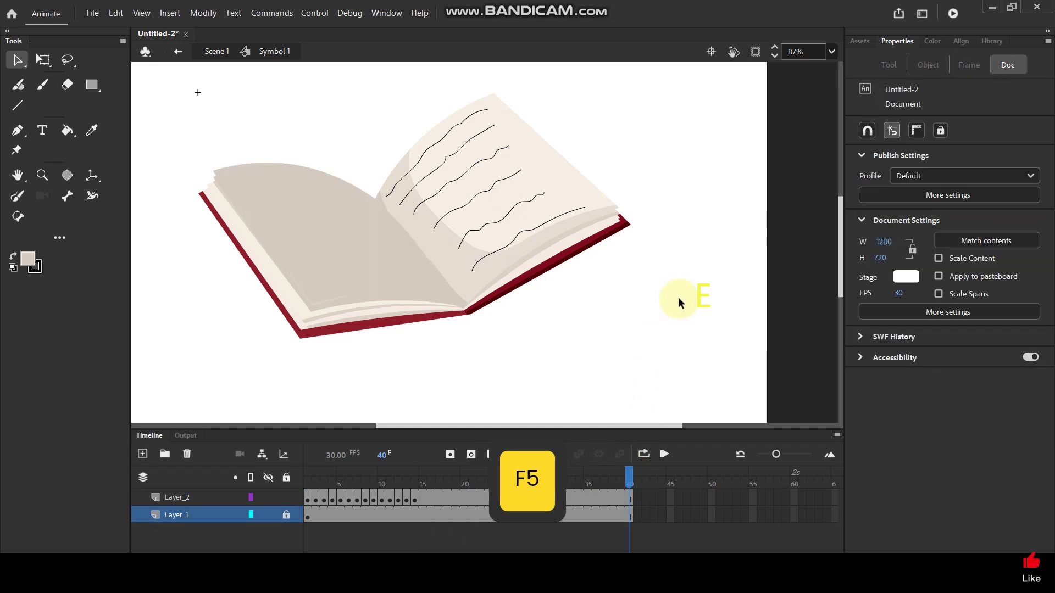
# - Return to Scene 1, extend the book's layer to frame 40 and test the movie
pyautogui.doubleClick(643, 295)
pyautogui.click(626, 501)
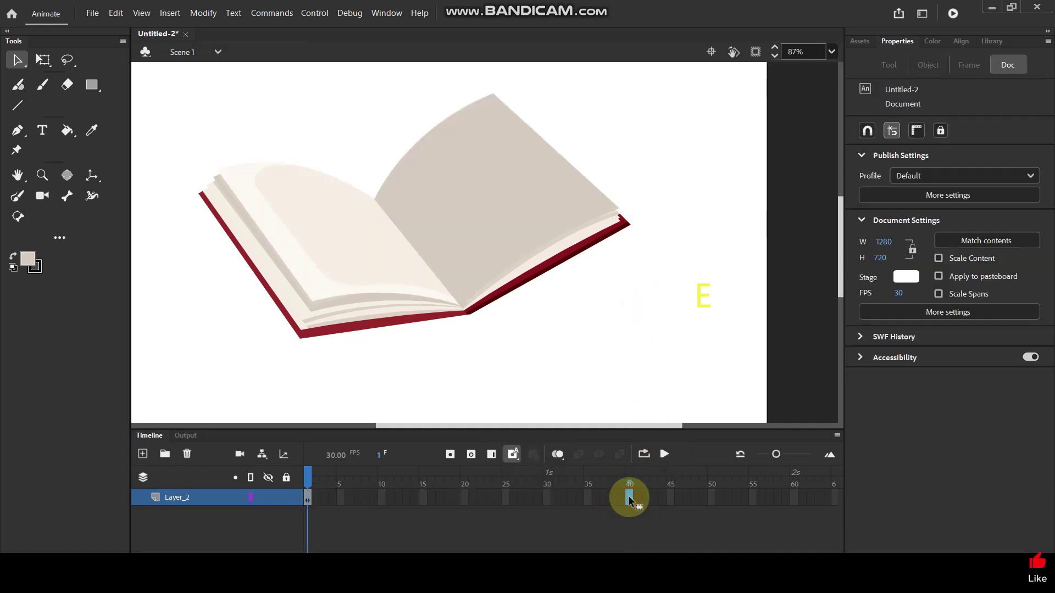
pyautogui.press('F5')
pyautogui.click(702, 240)
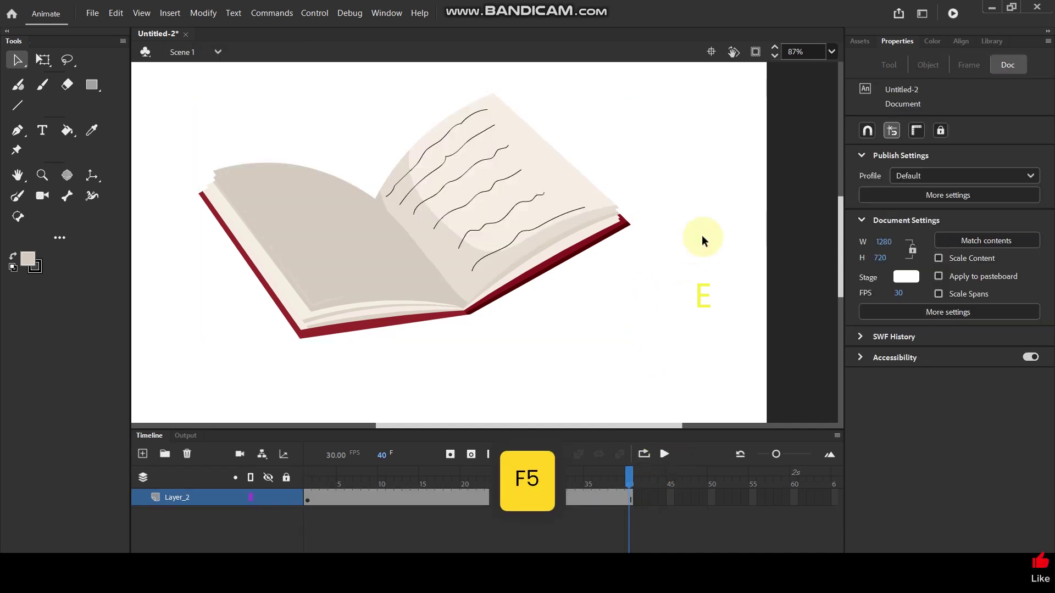
pyautogui.hotkey('ctrl', 'Return')
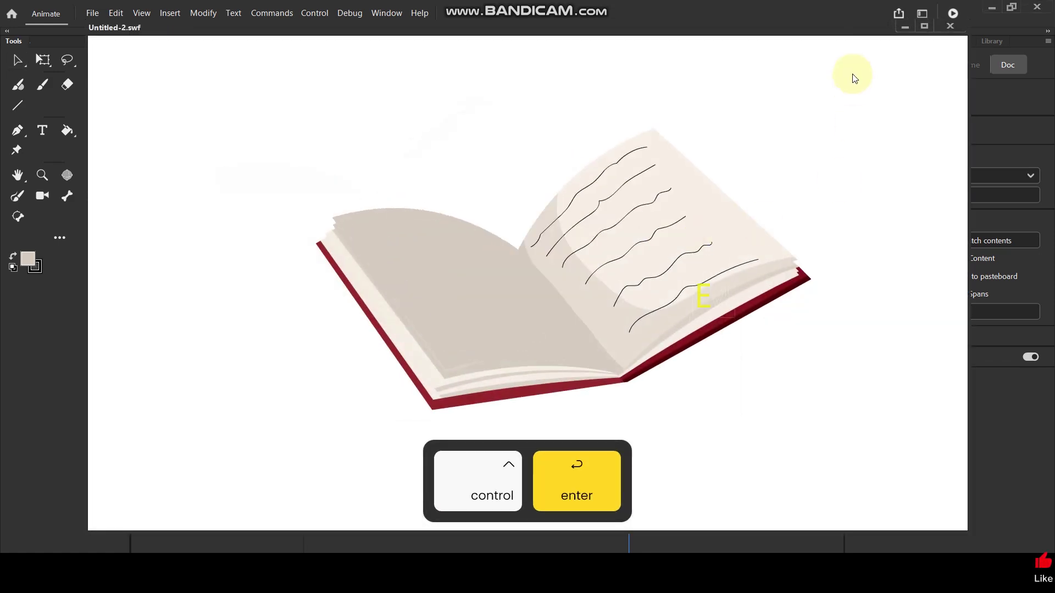